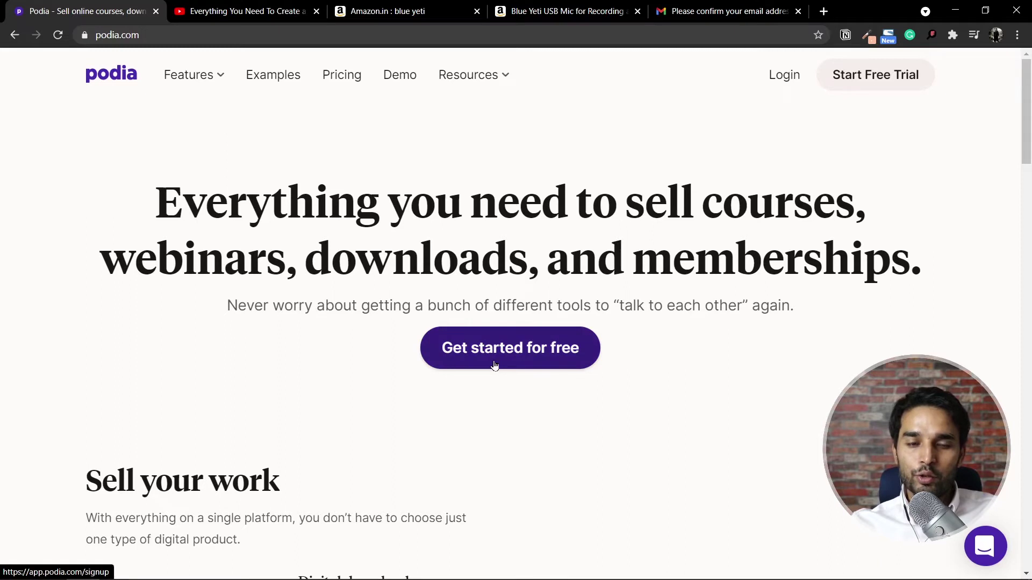
- Open the 14-day free trial signup form and review the details it asks for
{"action": "left_click", "coordinate": [882, 80]}
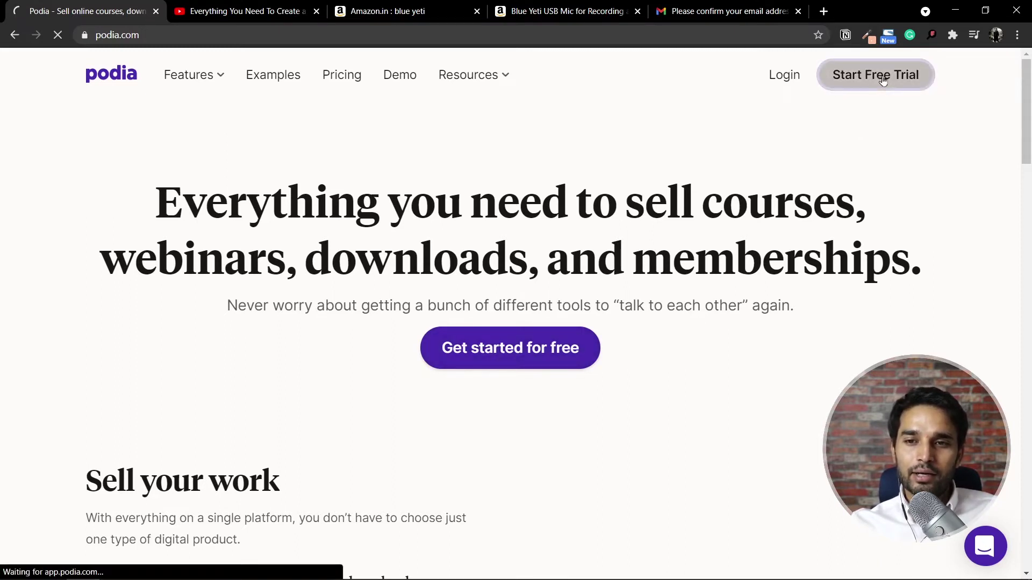
{"action": "left_click_drag", "start_coordinate": [377, 188], "coordinate": [576, 194]}
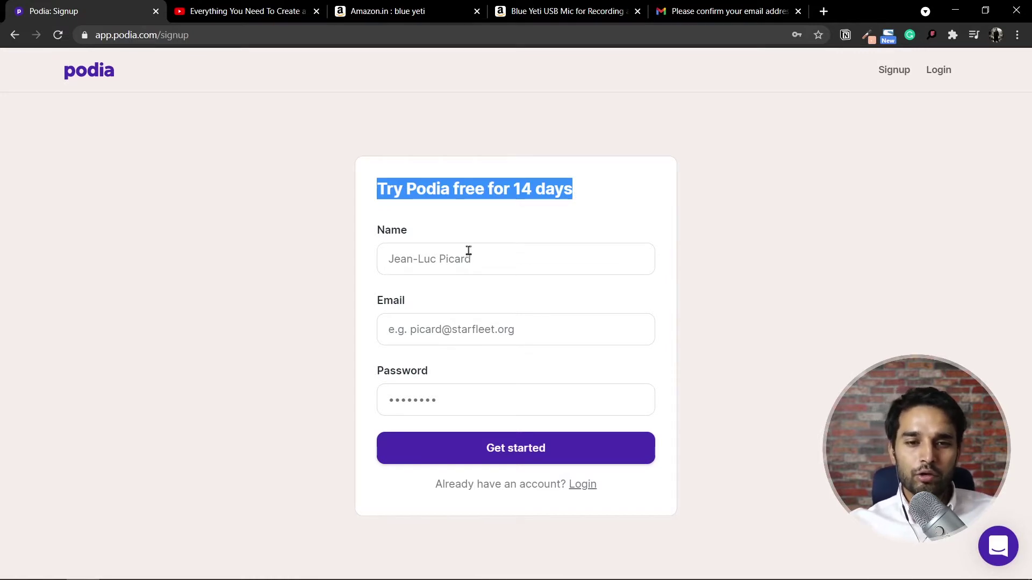
{"action": "left_click", "coordinate": [448, 257]}
{"action": "left_click", "coordinate": [685, 354]}
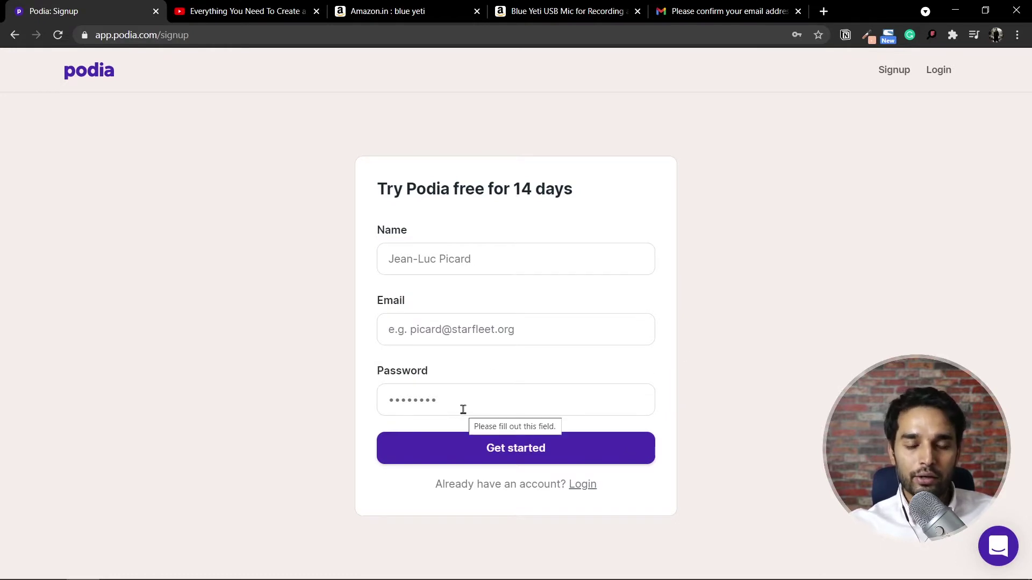
{"action": "left_click_drag", "start_coordinate": [572, 190], "coordinate": [359, 198]}
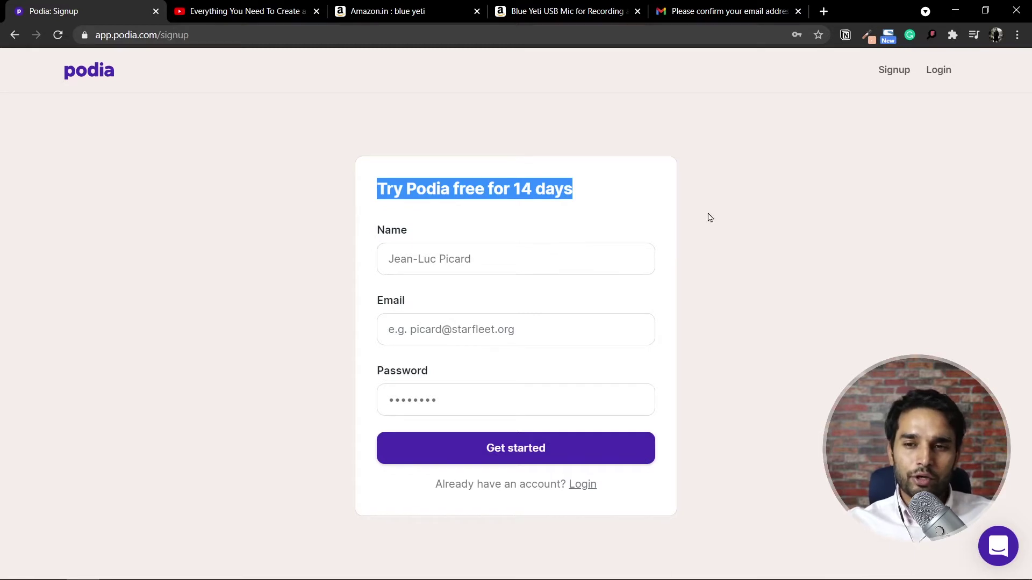
- Log in to the existing account and highlight the free trial notice on the dashboard
{"action": "left_click", "coordinate": [944, 72]}
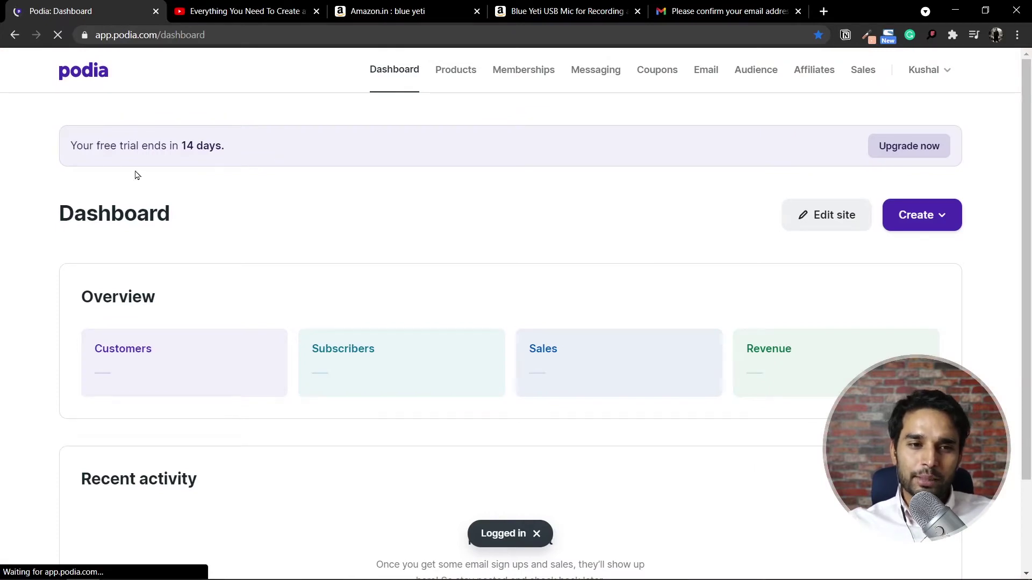
{"action": "left_click_drag", "start_coordinate": [225, 146], "coordinate": [86, 145]}
{"action": "left_click", "coordinate": [69, 153]}
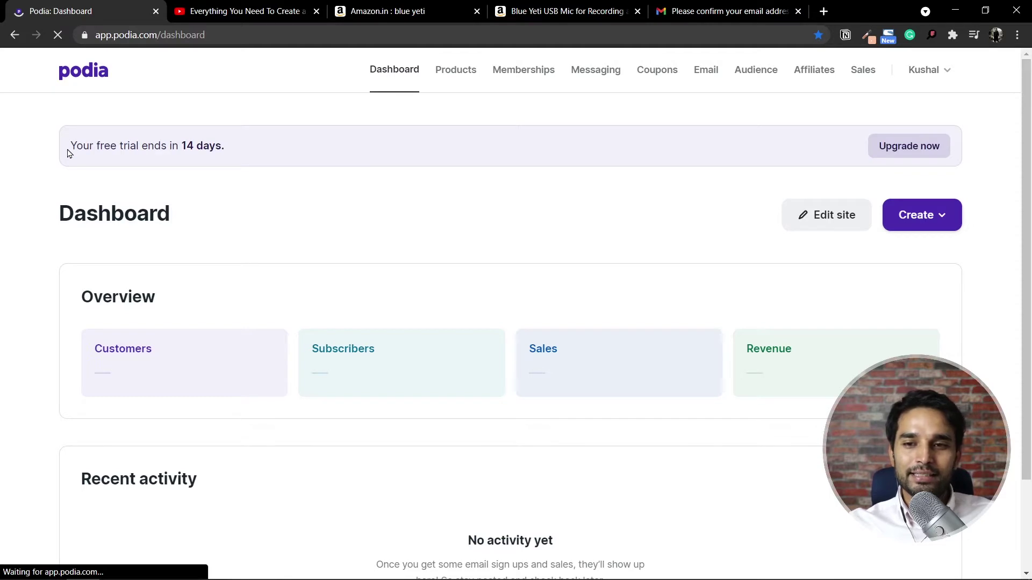
{"action": "triple_click", "coordinate": [72, 148]}
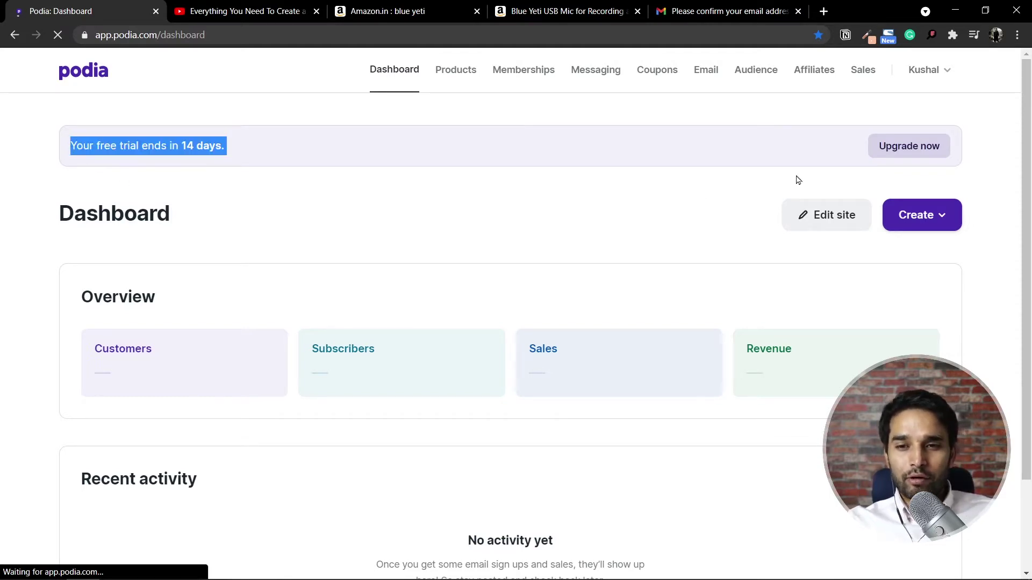
- Open the upgrade plans in a separate browser tab and review the Mover, Shaker and Earthquaker pricing
{"action": "middle_click", "coordinate": [906, 151]}
{"action": "left_click", "coordinate": [237, 20]}
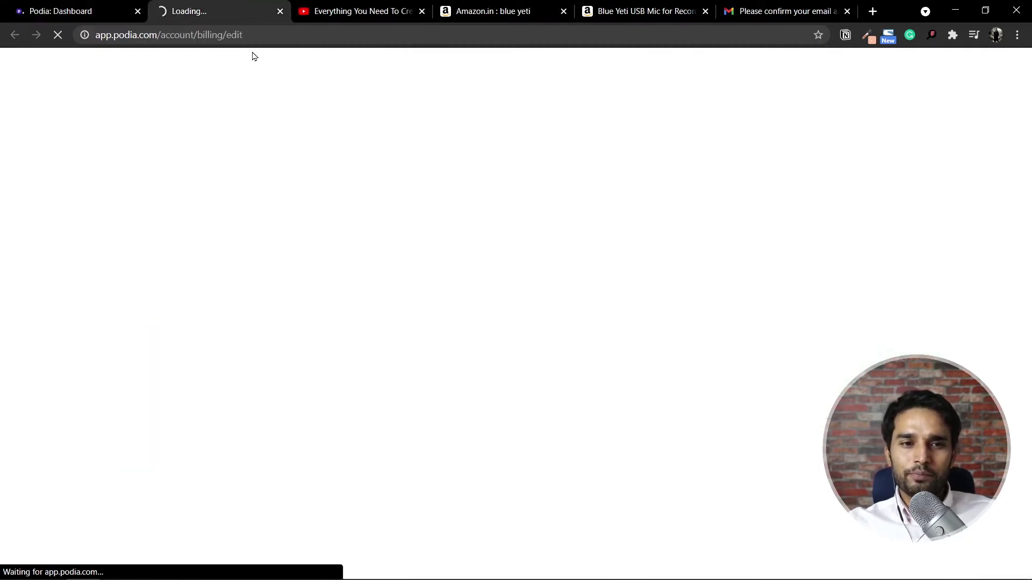
{"action": "scroll", "coordinate": [559, 272], "scroll_direction": "down", "scroll_amount": 4}
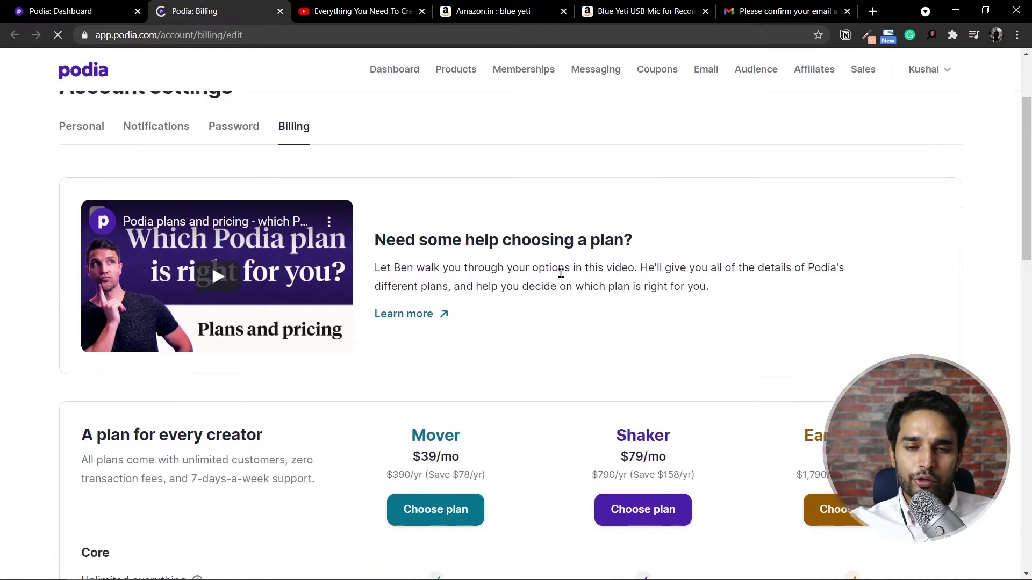
{"action": "scroll", "coordinate": [550, 286], "scroll_direction": "down", "scroll_amount": 3}
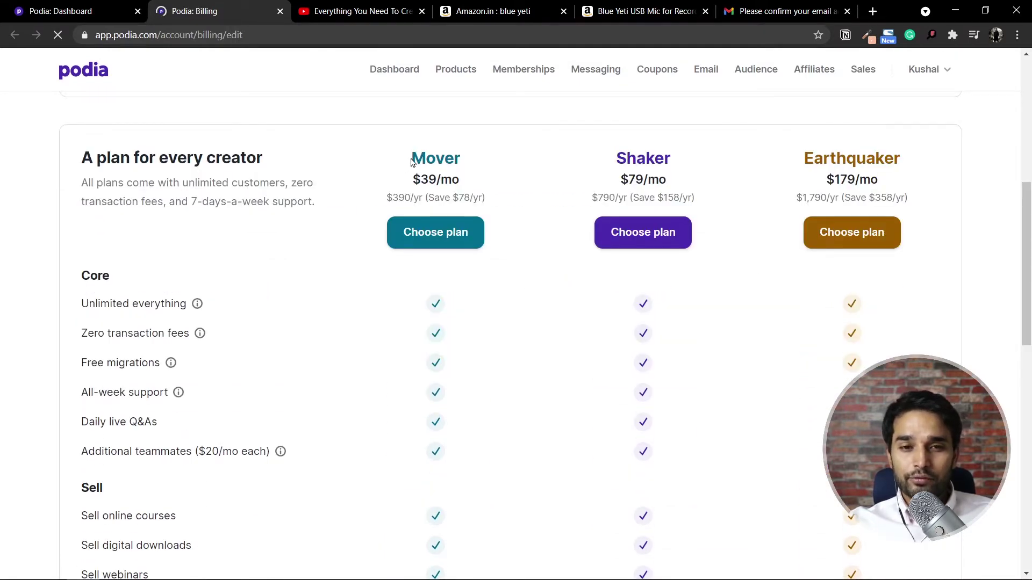
{"action": "double_click", "coordinate": [417, 160]}
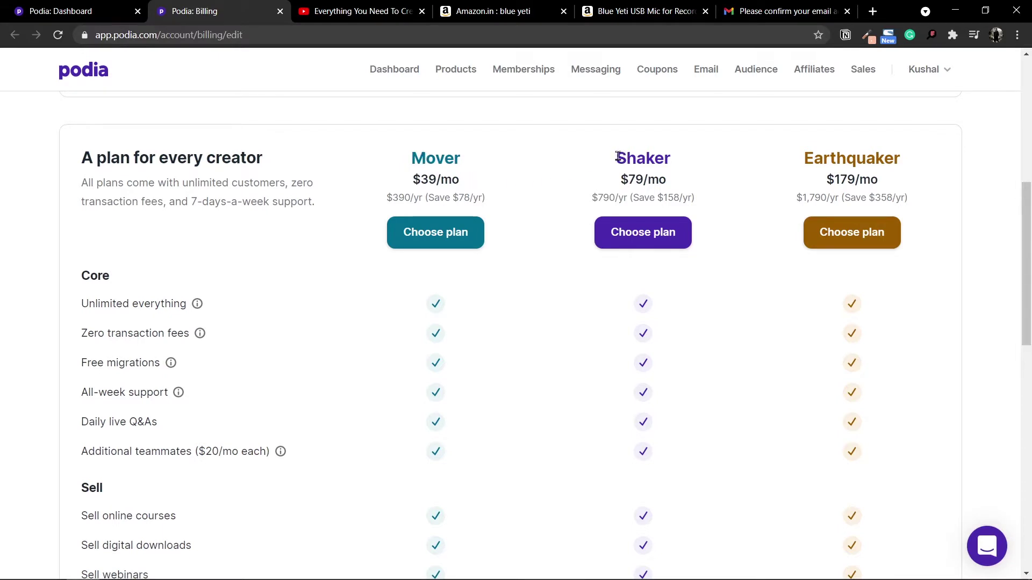
{"action": "left_click_drag", "start_coordinate": [619, 157], "coordinate": [675, 159]}
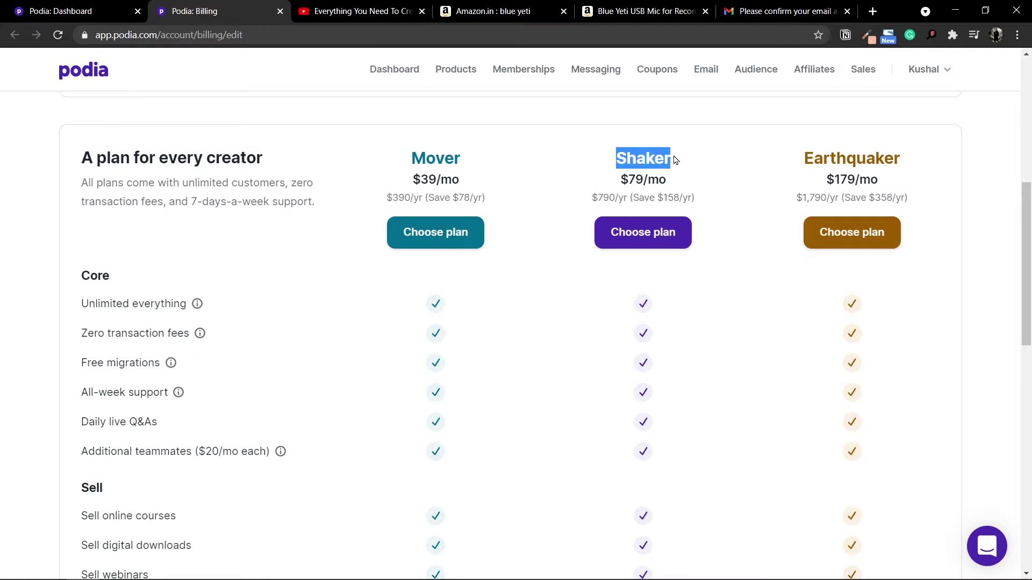
- Compare the plans' feature lists and highlight the memberships entry in the Sell section
{"action": "scroll", "coordinate": [581, 328], "scroll_direction": "down", "scroll_amount": 3}
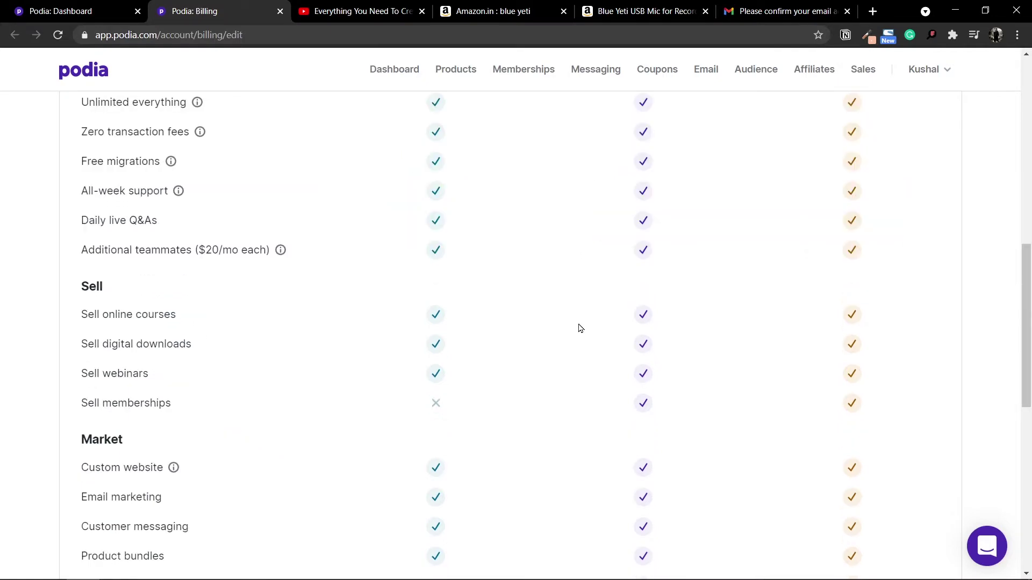
{"action": "scroll", "coordinate": [581, 328], "scroll_direction": "down", "scroll_amount": 2}
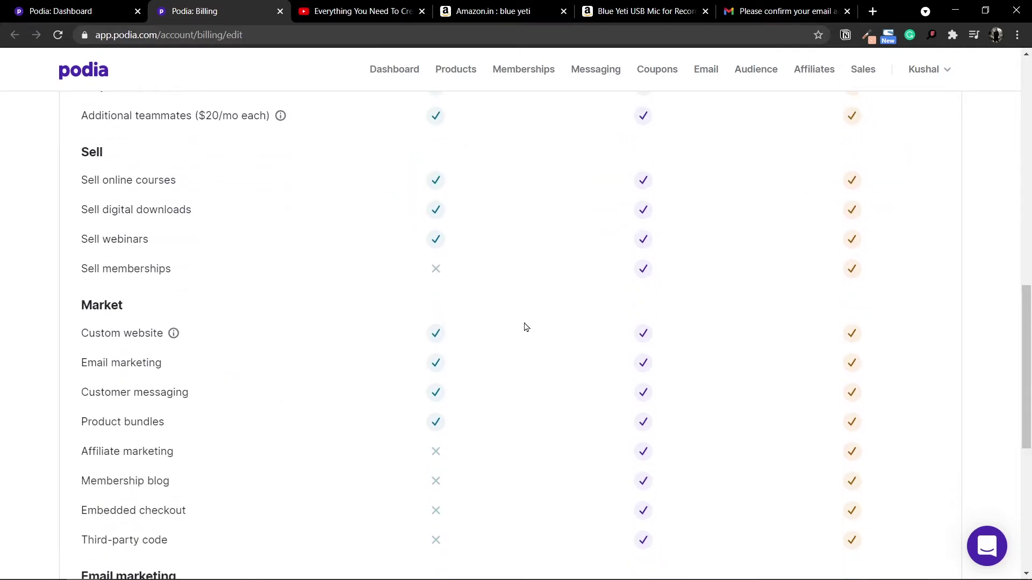
{"action": "scroll", "coordinate": [264, 303], "scroll_direction": "up", "scroll_amount": 10}
{"action": "scroll", "coordinate": [435, 307], "scroll_direction": "down", "scroll_amount": 4}
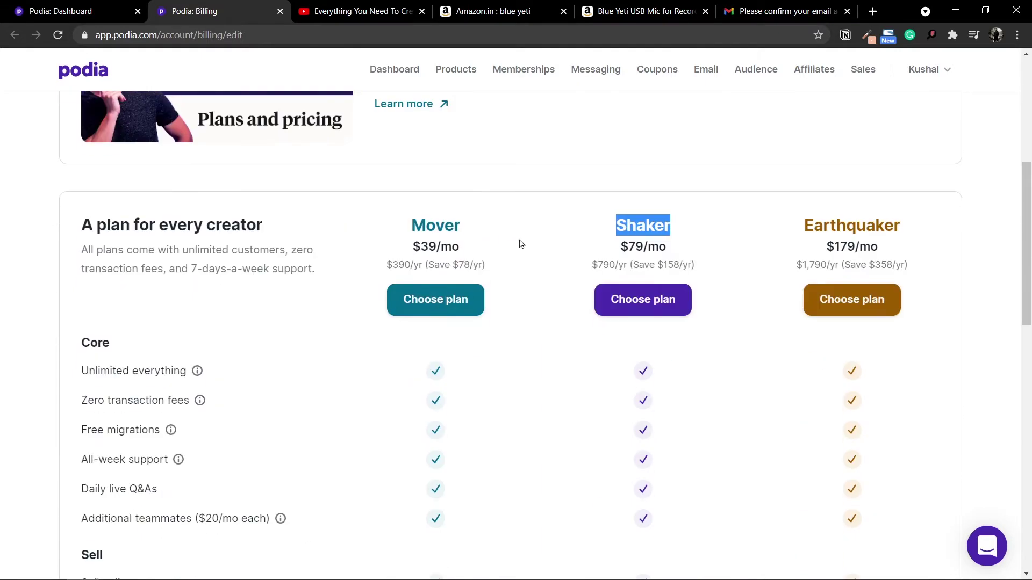
{"action": "scroll", "coordinate": [499, 240], "scroll_direction": "down", "scroll_amount": 5}
{"action": "left_click", "coordinate": [158, 404], "text": "shift"}
{"action": "left_click_drag", "start_coordinate": [159, 404], "coordinate": [185, 403]}
{"action": "double_click", "coordinate": [150, 403]}
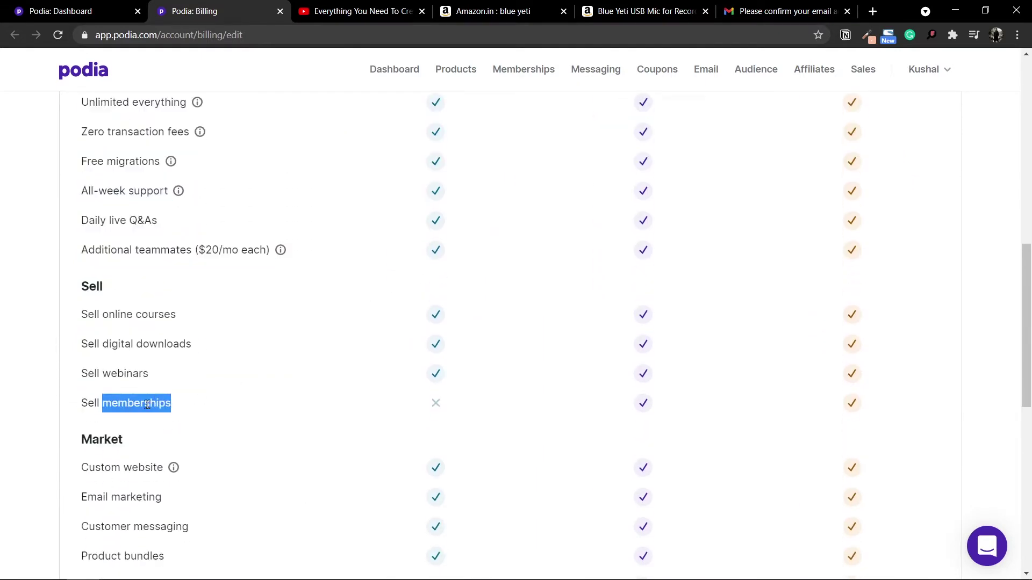
- Check the Mover plan against the full feature table and highlight the Affiliate marketing row
{"action": "scroll", "coordinate": [380, 398], "scroll_direction": "up", "scroll_amount": 5}
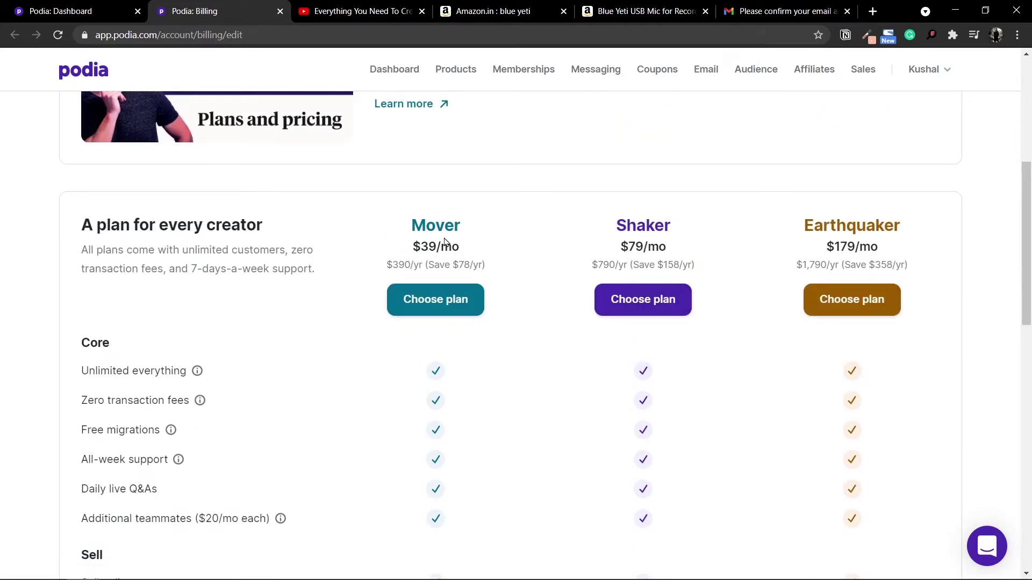
{"action": "left_click_drag", "start_coordinate": [412, 226], "coordinate": [500, 230]}
{"action": "scroll", "coordinate": [483, 307], "scroll_direction": "down", "scroll_amount": 2}
{"action": "scroll", "coordinate": [483, 307], "scroll_direction": "down", "scroll_amount": 13}
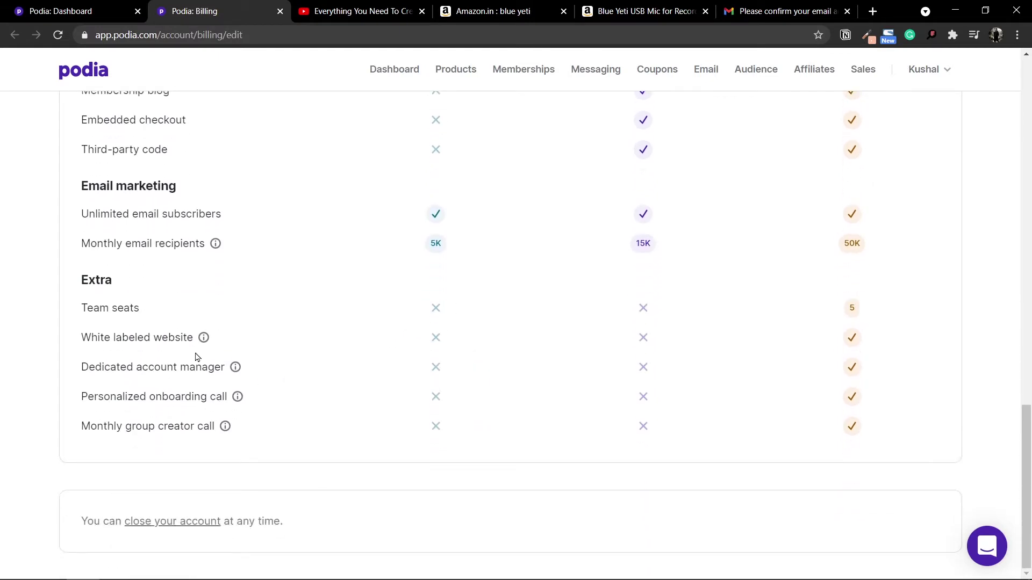
{"action": "scroll", "coordinate": [180, 357], "scroll_direction": "up", "scroll_amount": 4}
{"action": "left_click_drag", "start_coordinate": [80, 262], "coordinate": [195, 267]}
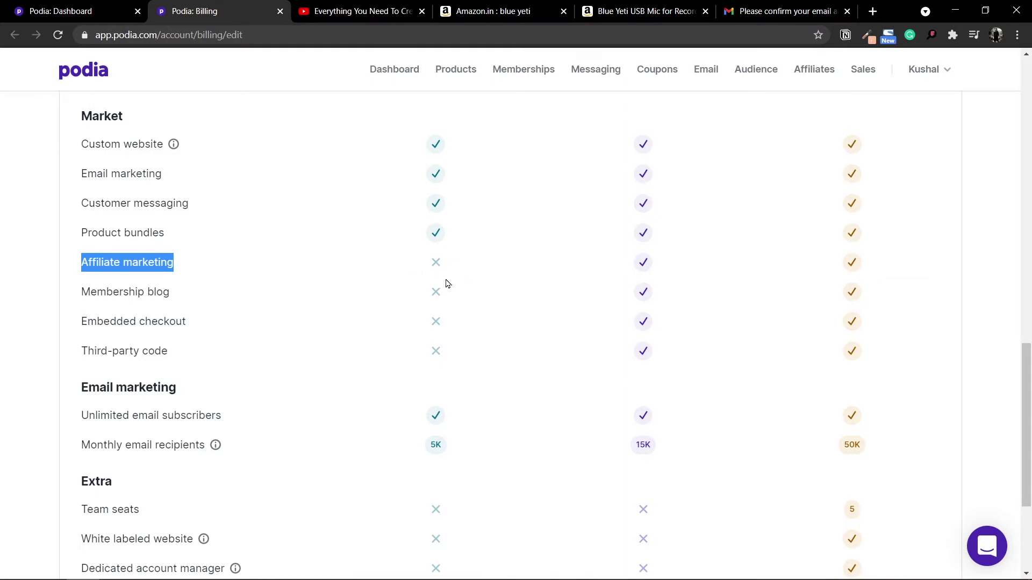
- Review the plan prices again with the Shaker plan highlighted, and return to the dashboard
{"action": "scroll", "coordinate": [422, 375], "scroll_direction": "down", "scroll_amount": 1}
{"action": "scroll", "coordinate": [443, 383], "scroll_direction": "up", "scroll_amount": 6}
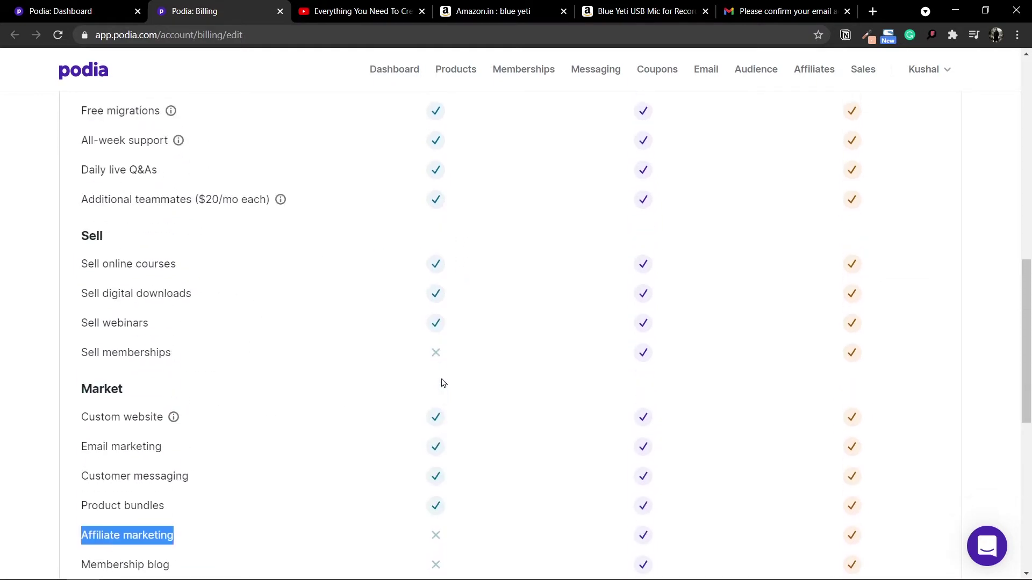
{"action": "scroll", "coordinate": [443, 382], "scroll_direction": "up", "scroll_amount": 6}
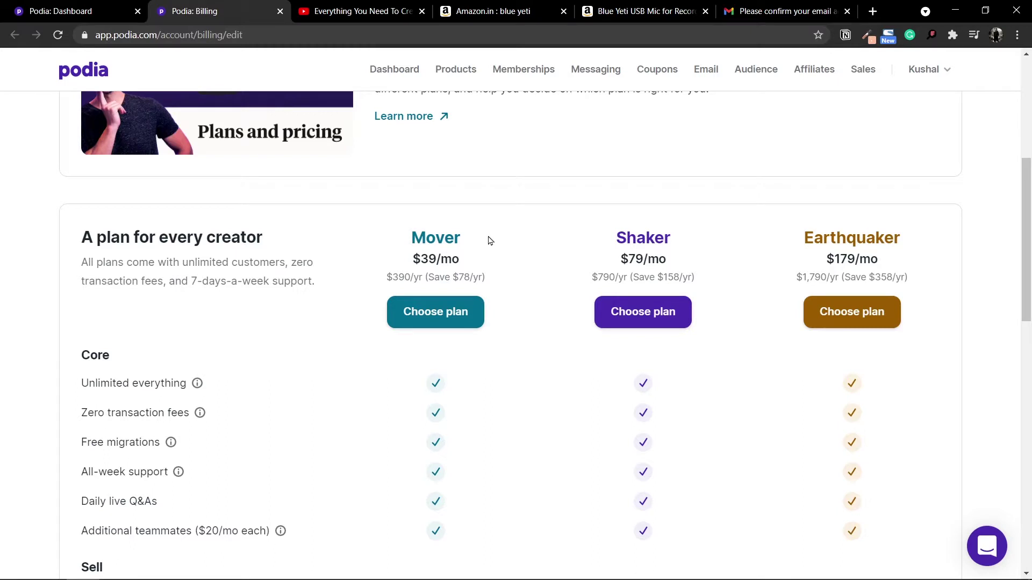
{"action": "scroll", "coordinate": [629, 247], "scroll_direction": "up", "scroll_amount": 1}
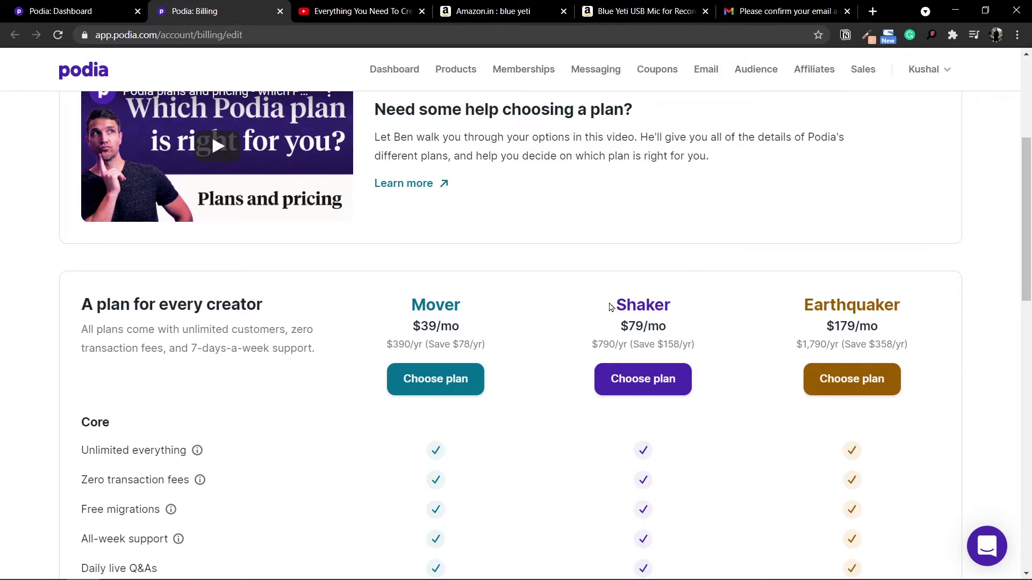
{"action": "left_click_drag", "start_coordinate": [611, 306], "coordinate": [682, 307]}
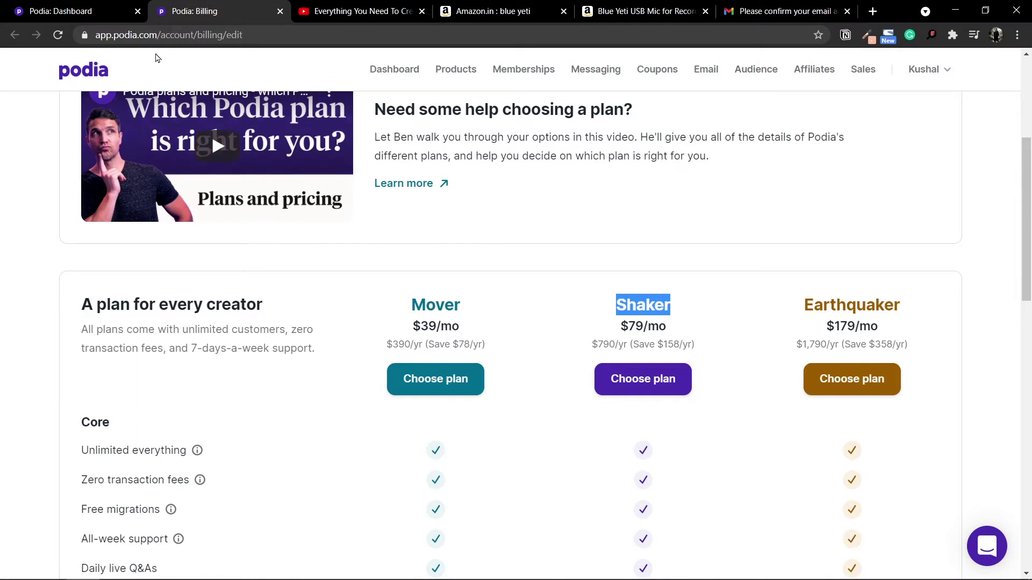
{"action": "scroll", "coordinate": [475, 203], "scroll_direction": "up", "scroll_amount": 5}
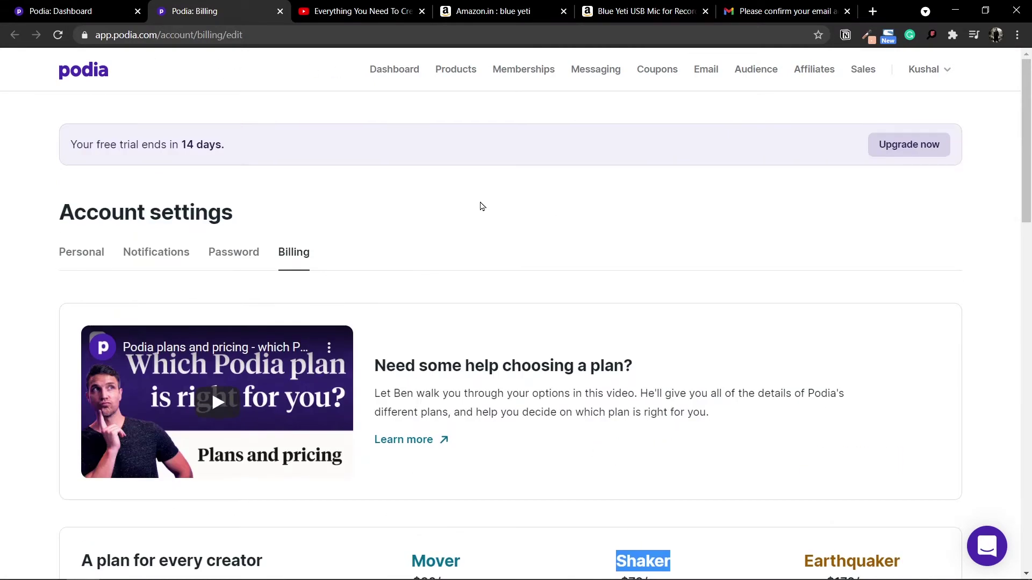
{"action": "left_click", "coordinate": [381, 74]}
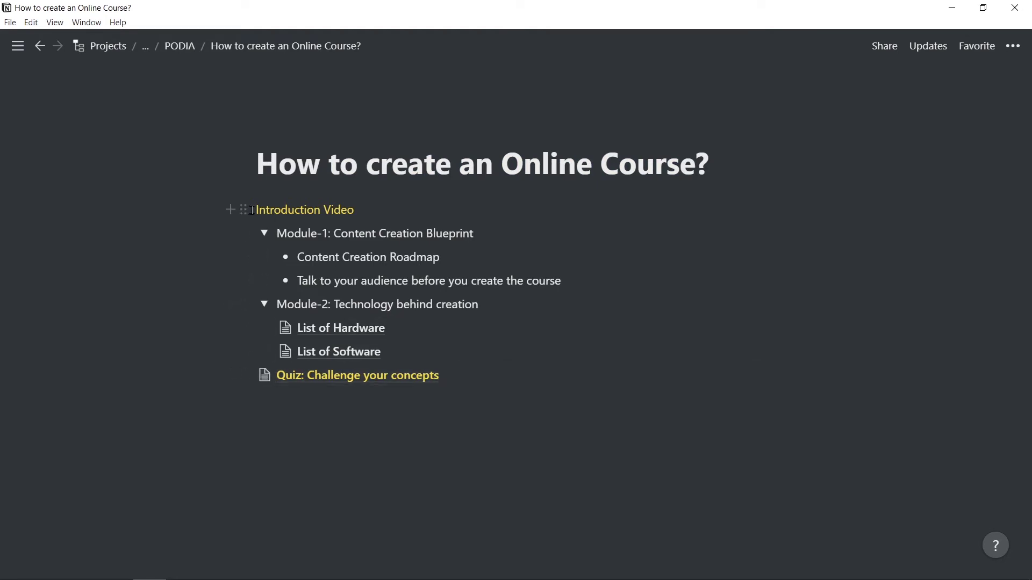
- In the Notion course outline, highlight the Introduction Video entry and expand Module-1 and Module-2
{"action": "left_click_drag", "start_coordinate": [256, 211], "coordinate": [356, 215]}
{"action": "left_click", "coordinate": [264, 233]}
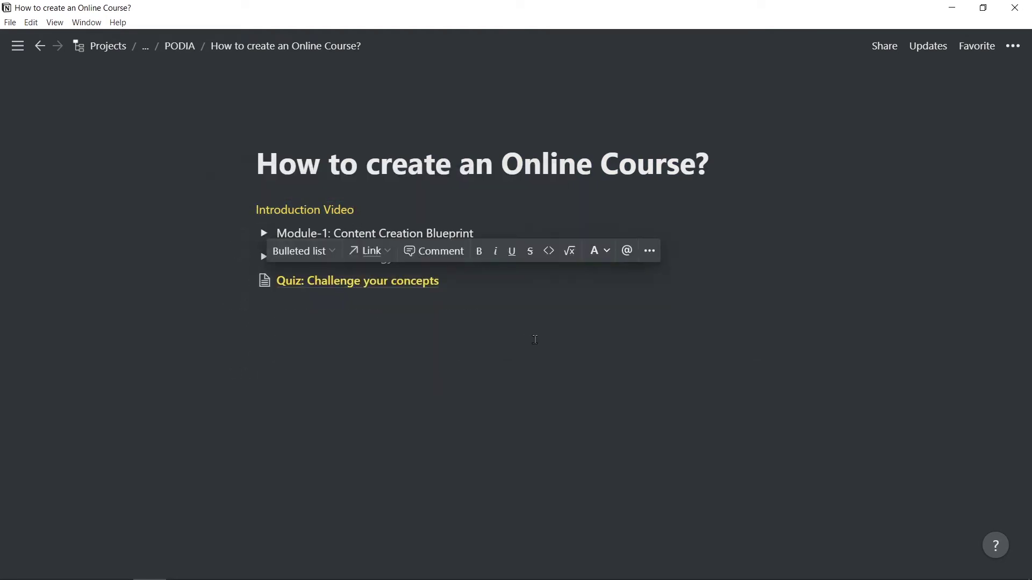
{"action": "left_click", "coordinate": [534, 338]}
{"action": "left_click", "coordinate": [264, 233]}
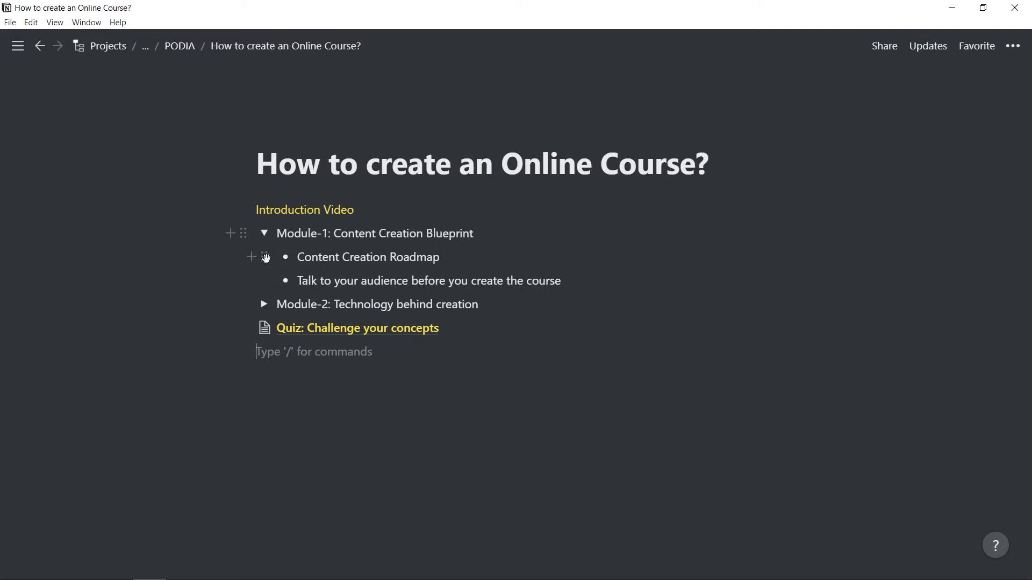
{"action": "left_click", "coordinate": [266, 306]}
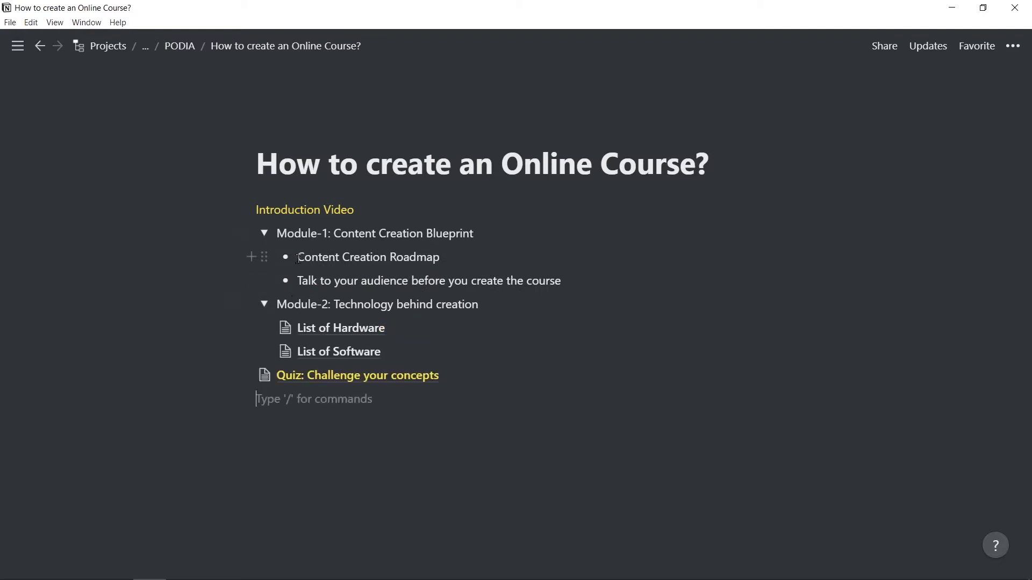
- Highlight the two Module-1 lessons in the outline and collapse both modules
{"action": "left_click_drag", "start_coordinate": [302, 257], "coordinate": [439, 258]}
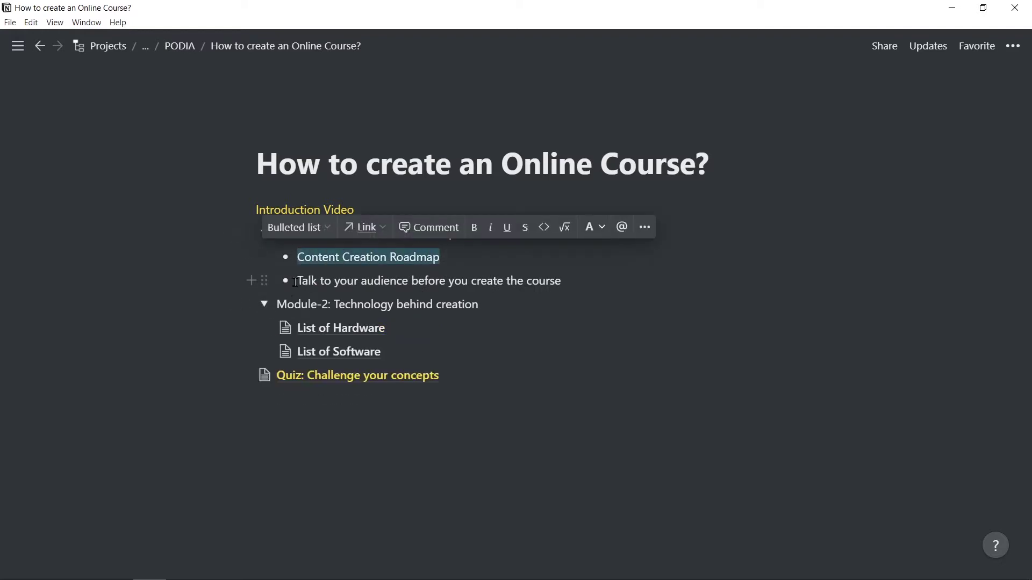
{"action": "left_click_drag", "start_coordinate": [297, 281], "coordinate": [584, 281]}
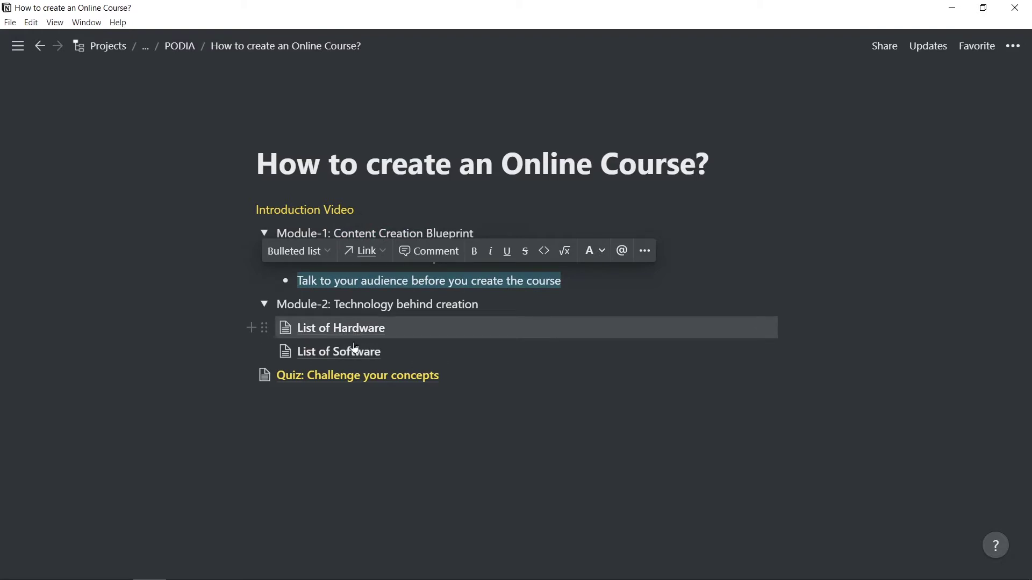
{"action": "left_click", "coordinate": [264, 304]}
{"action": "left_click", "coordinate": [263, 233]}
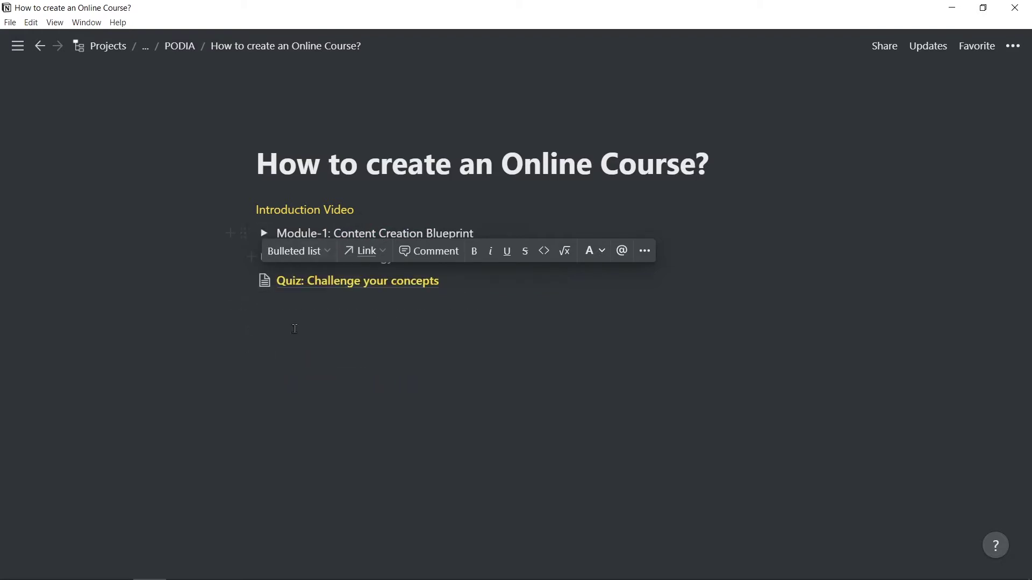
{"action": "left_click", "coordinate": [480, 355]}
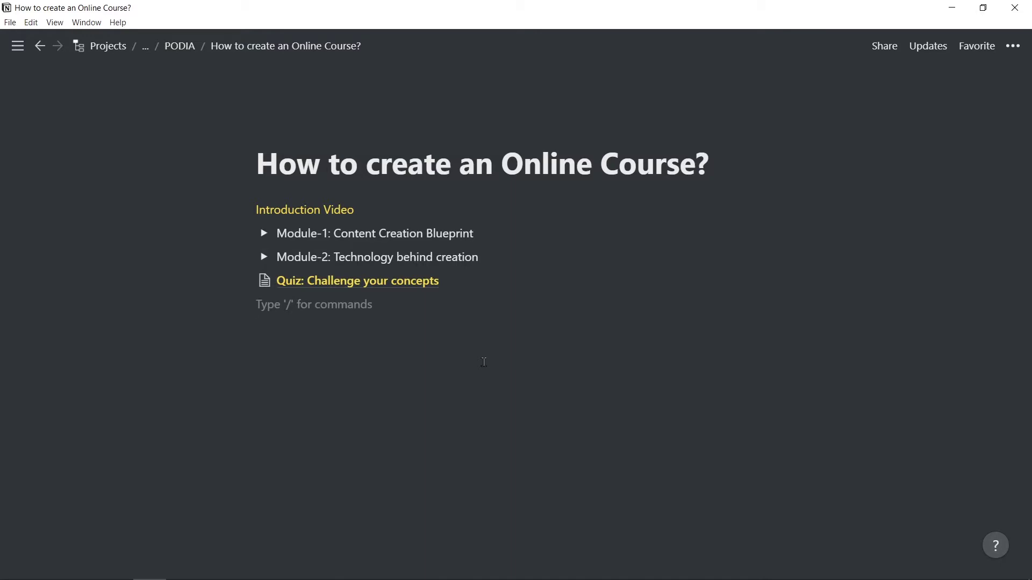
- Switch back to Podia in the browser, view the Products page and return to the dashboard
{"action": "key", "text": "alt+Tab"}
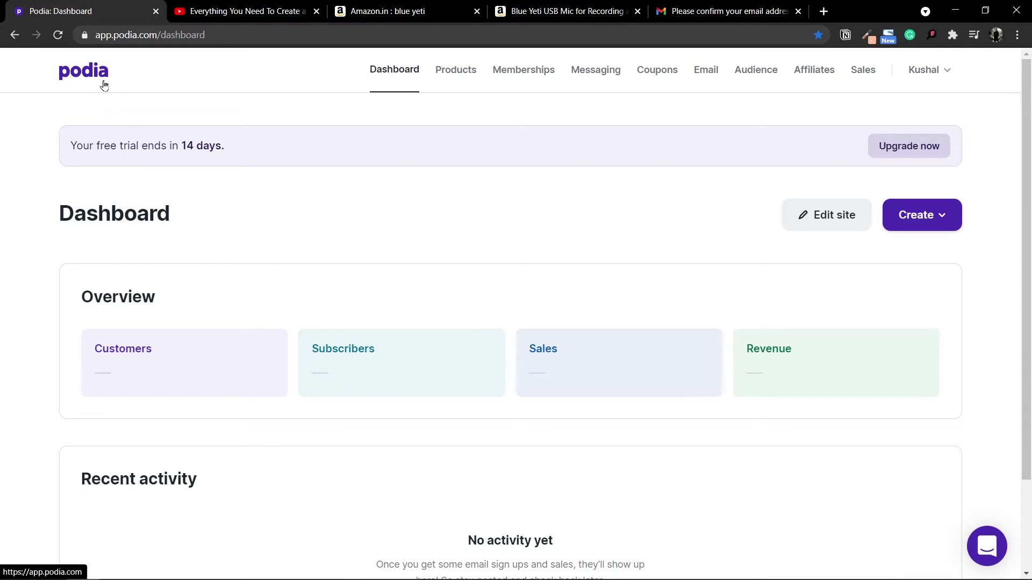
{"action": "left_click", "coordinate": [459, 79]}
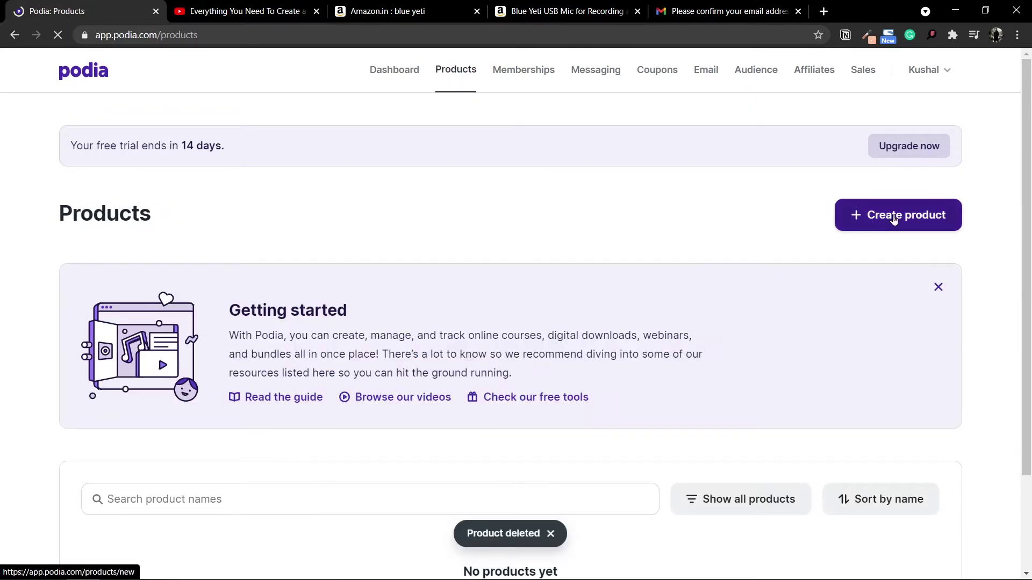
{"action": "left_click", "coordinate": [411, 79]}
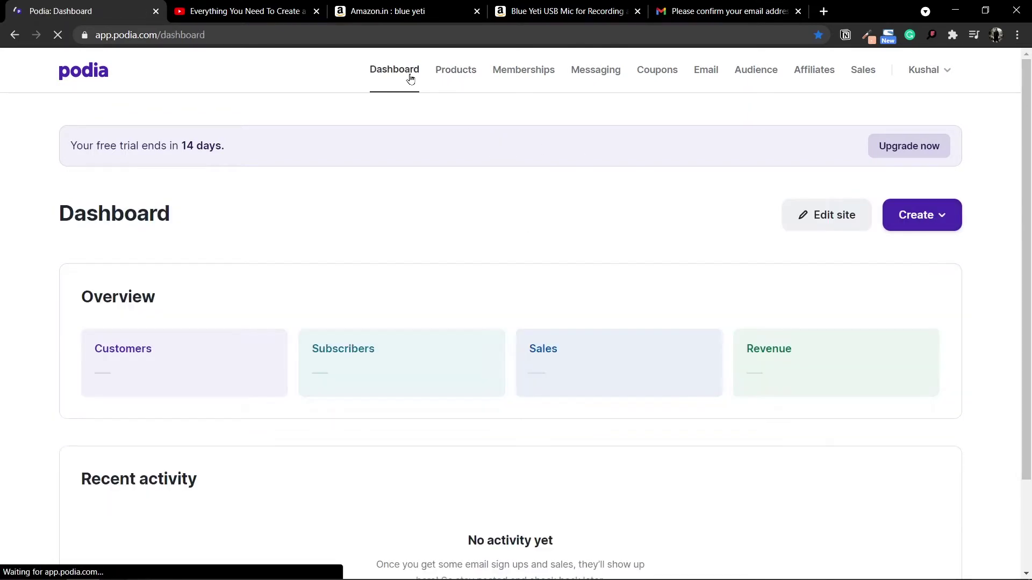
- Create an online course product named "How to create an Online Course?", copying the title from the Notion outline
{"action": "left_click", "coordinate": [941, 223]}
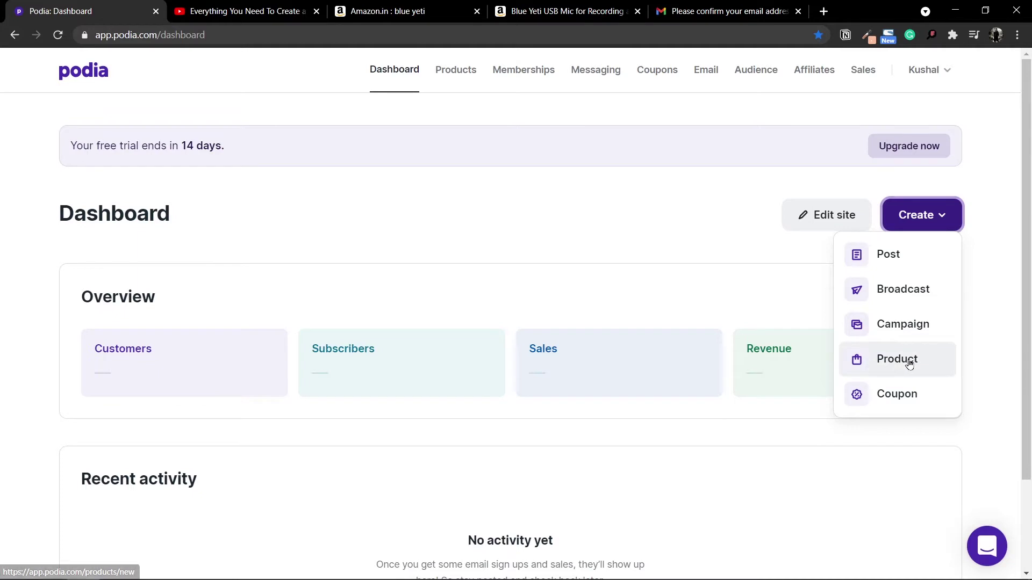
{"action": "left_click", "coordinate": [889, 367]}
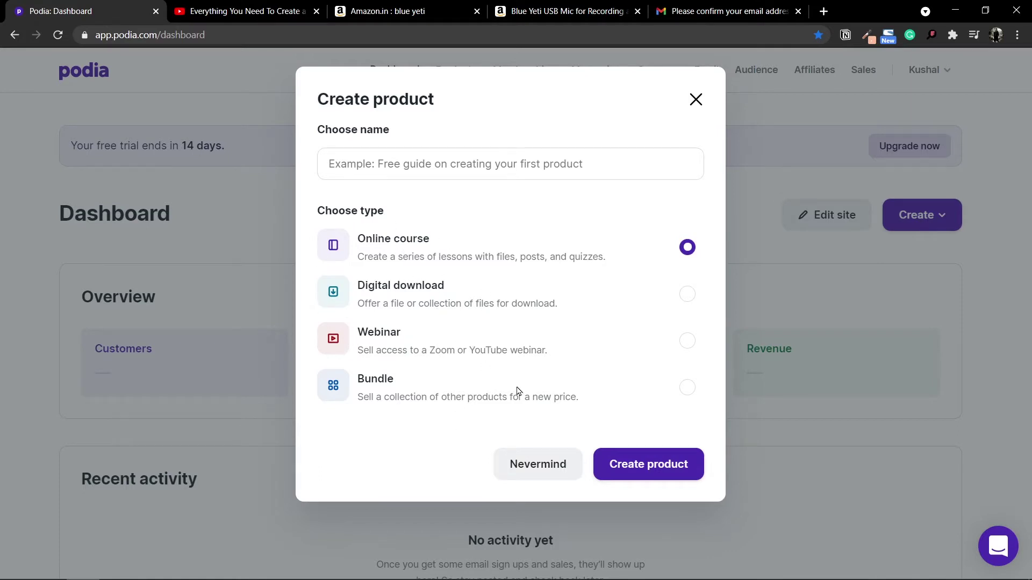
{"action": "left_click", "coordinate": [426, 171]}
{"action": "left_click", "coordinate": [444, 489]}
{"action": "key", "text": "alt+Tab"}
{"action": "left_click_drag", "start_coordinate": [257, 164], "coordinate": [720, 163]}
{"action": "key", "text": "ctrl+c"}
{"action": "key", "text": "alt+Tab"}
{"action": "left_click", "coordinate": [442, 170]}
{"action": "key", "text": "ctrl+v"}
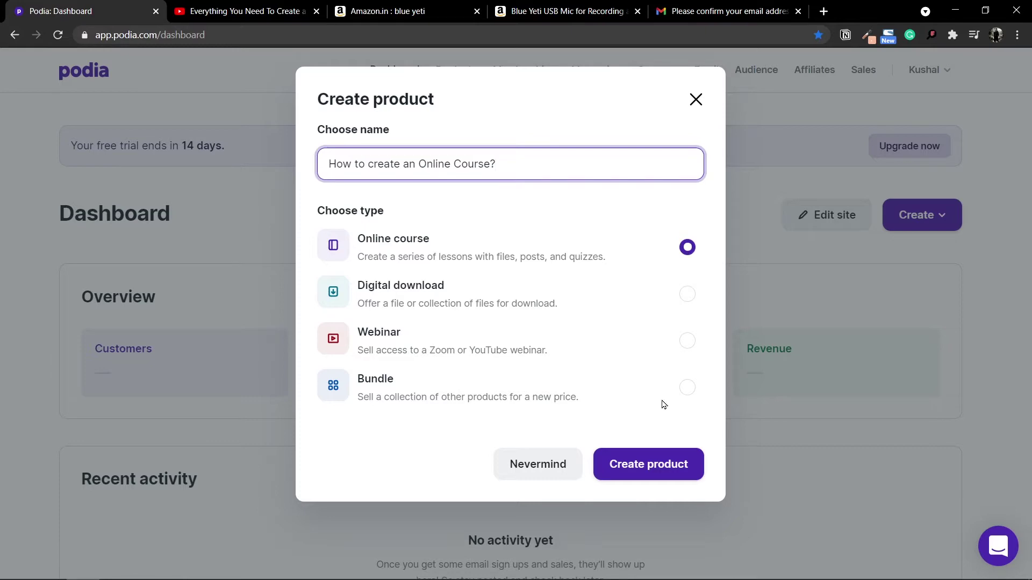
{"action": "left_click", "coordinate": [649, 463]}
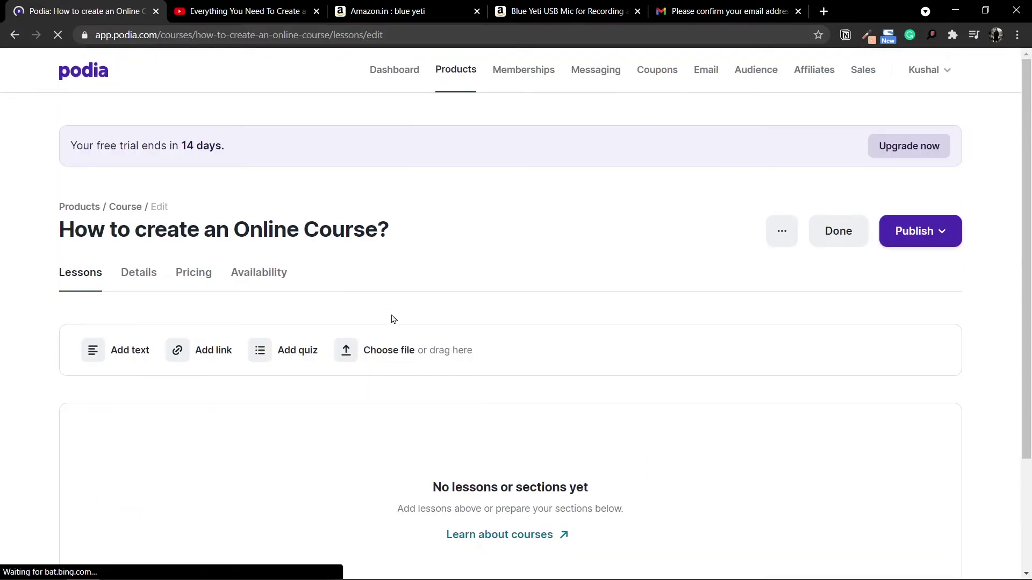
- Check the outline's first entry in Notion and upload the Introduction Video file from the Resources folder as a course lesson
{"action": "left_click_drag", "start_coordinate": [62, 232], "coordinate": [400, 237]}
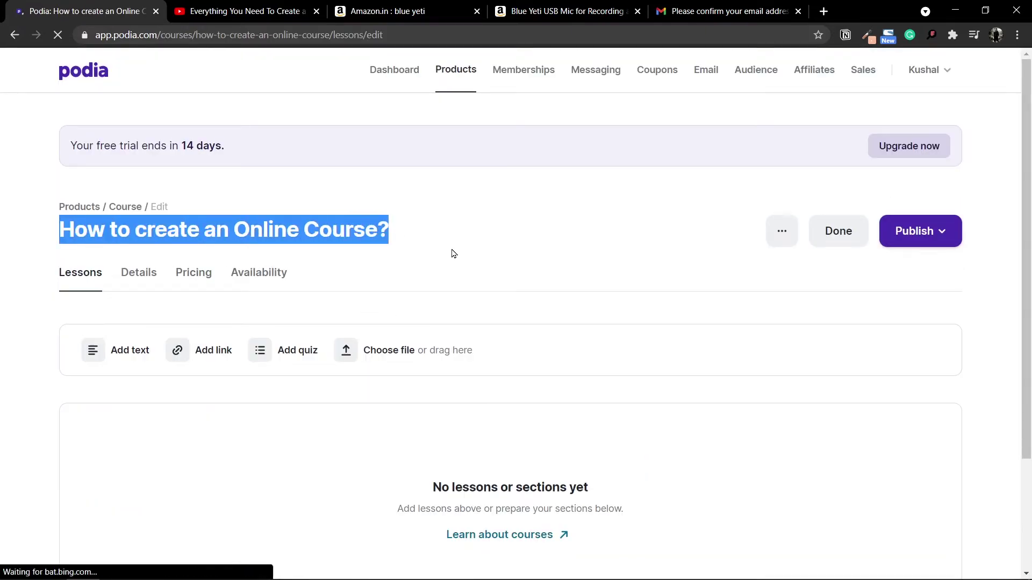
{"action": "scroll", "coordinate": [454, 243], "scroll_direction": "down", "scroll_amount": 3}
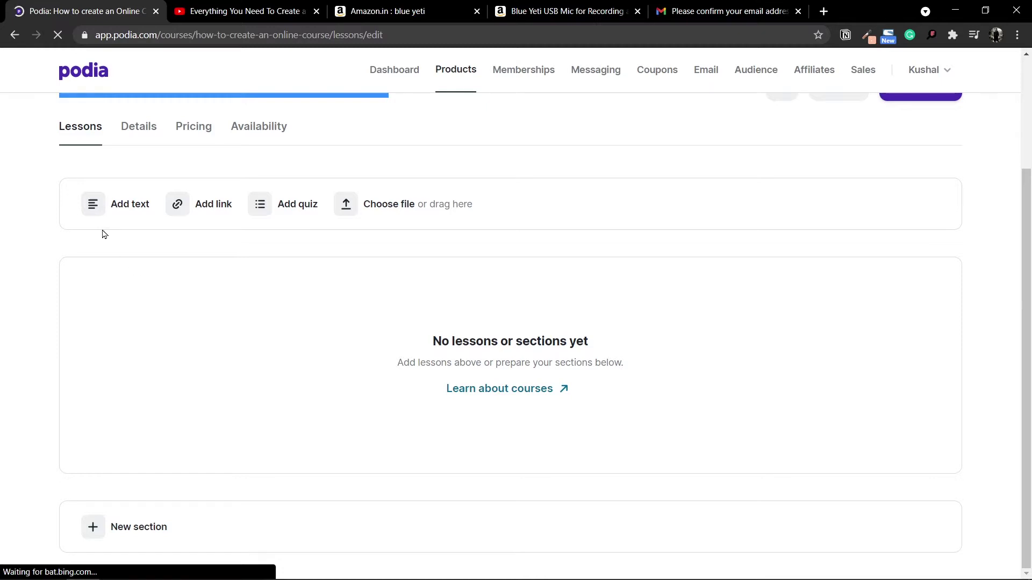
{"action": "scroll", "coordinate": [166, 290], "scroll_direction": "up", "scroll_amount": 1}
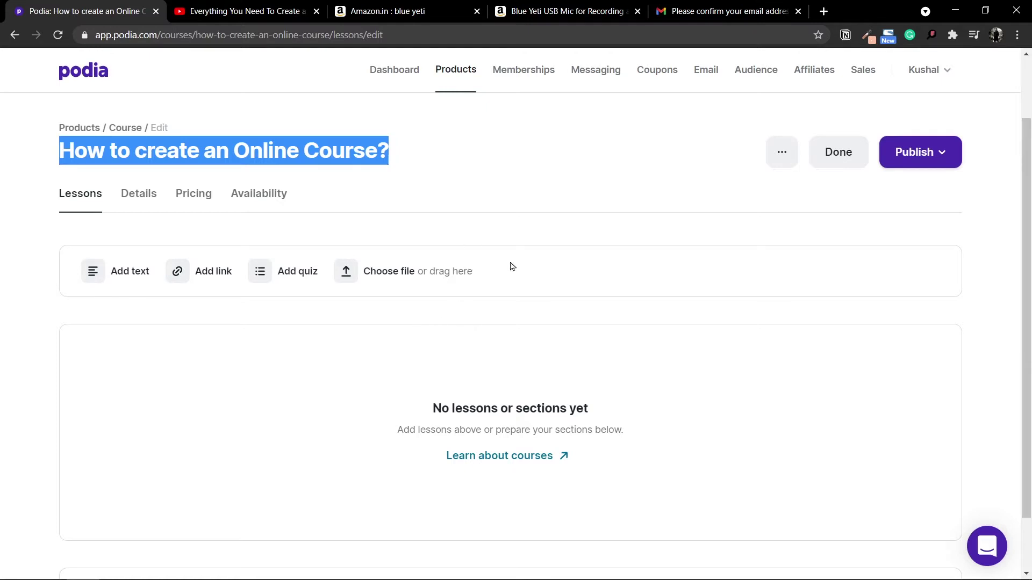
{"action": "key", "text": "alt+Tab"}
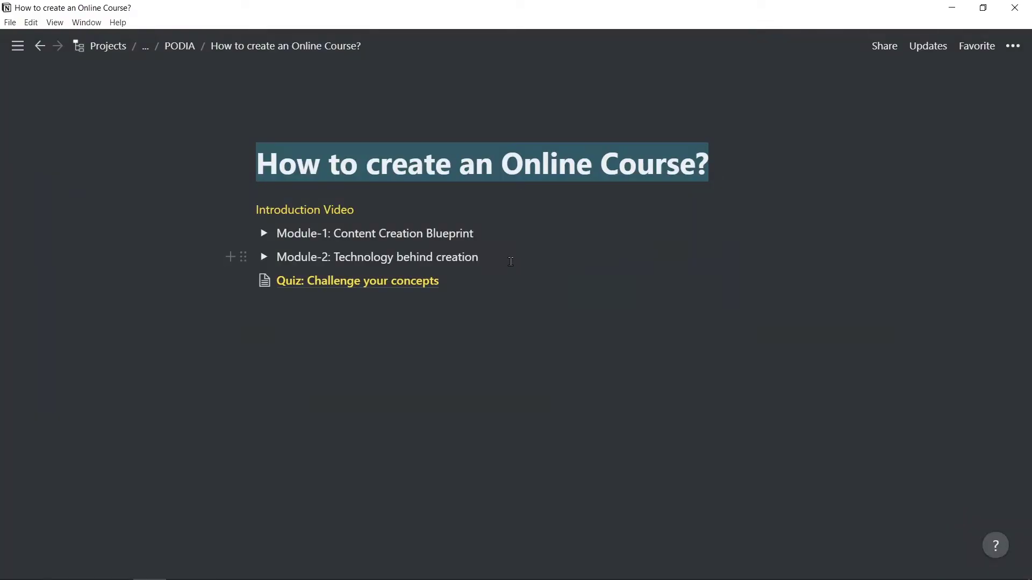
{"action": "triple_click", "coordinate": [274, 210]}
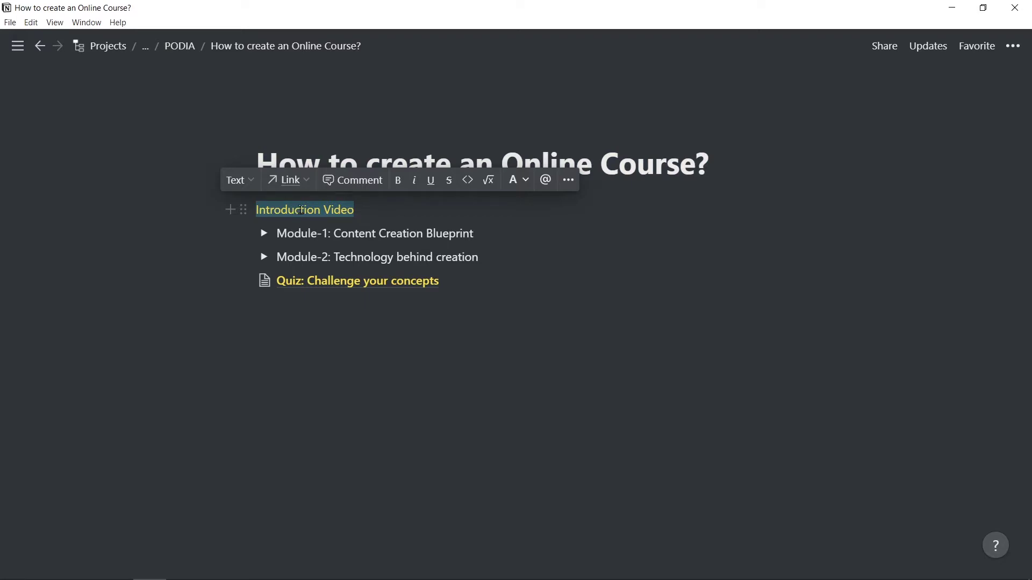
{"action": "key", "text": "alt+Tab"}
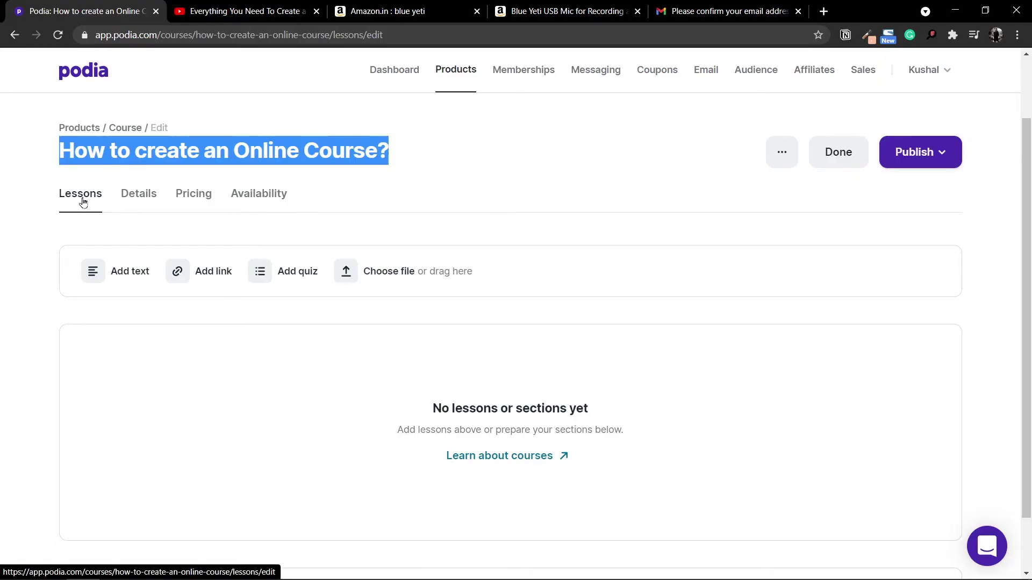
{"action": "left_click", "coordinate": [350, 277]}
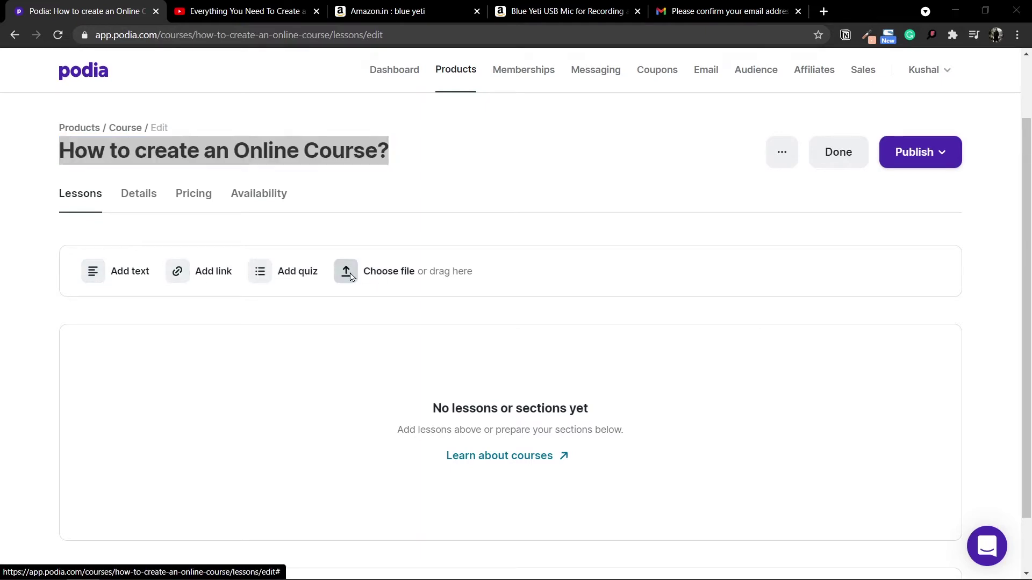
{"action": "left_click", "coordinate": [232, 123]}
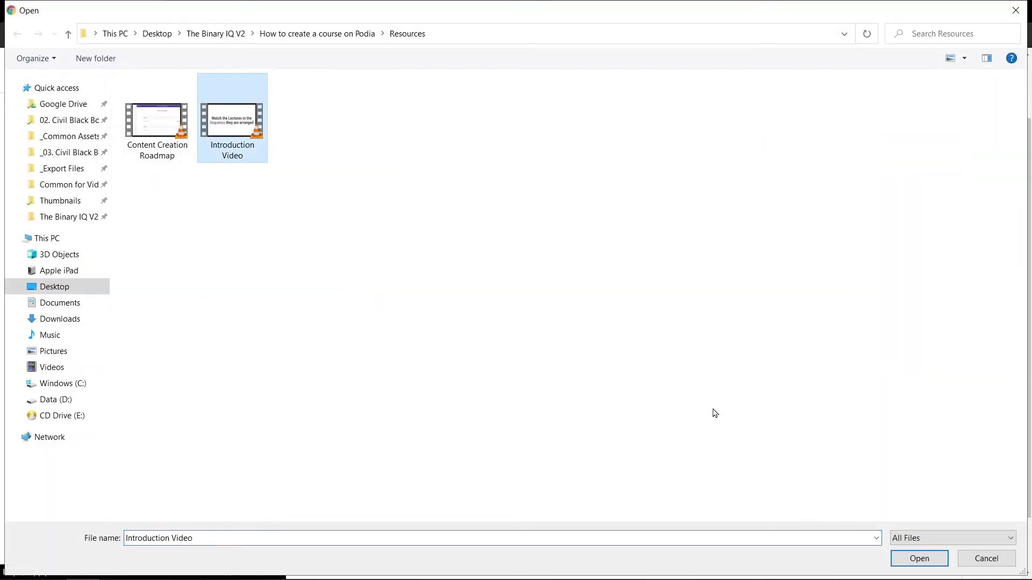
{"action": "left_click", "coordinate": [918, 556]}
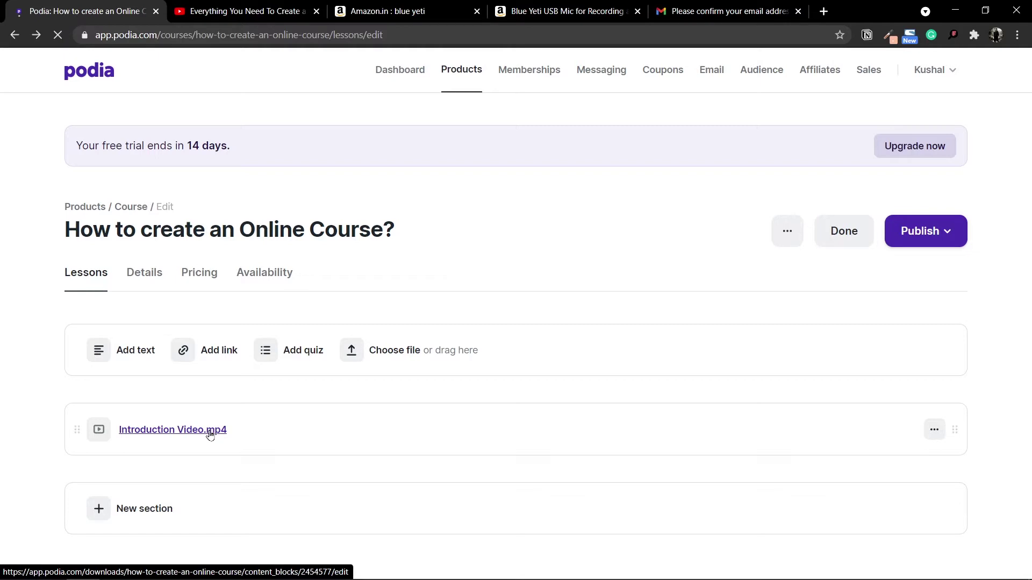
- Retitle the uploaded video lesson "Introduction Video", look over its video and content options, and save it
{"action": "left_click_drag", "start_coordinate": [597, 383], "coordinate": [410, 373]}
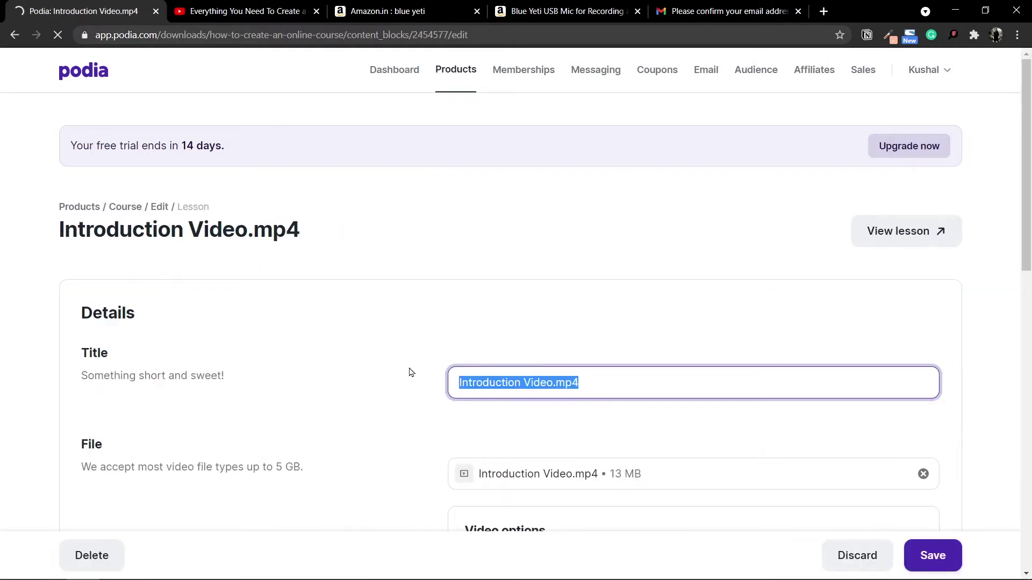
{"action": "type", "text": "In"}
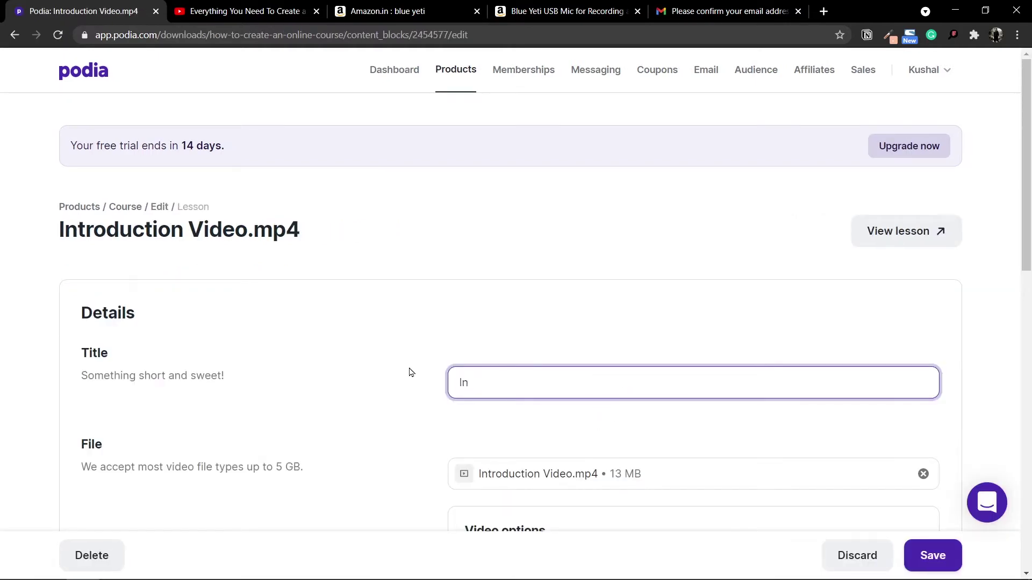
{"action": "key", "text": "alt+Tab"}
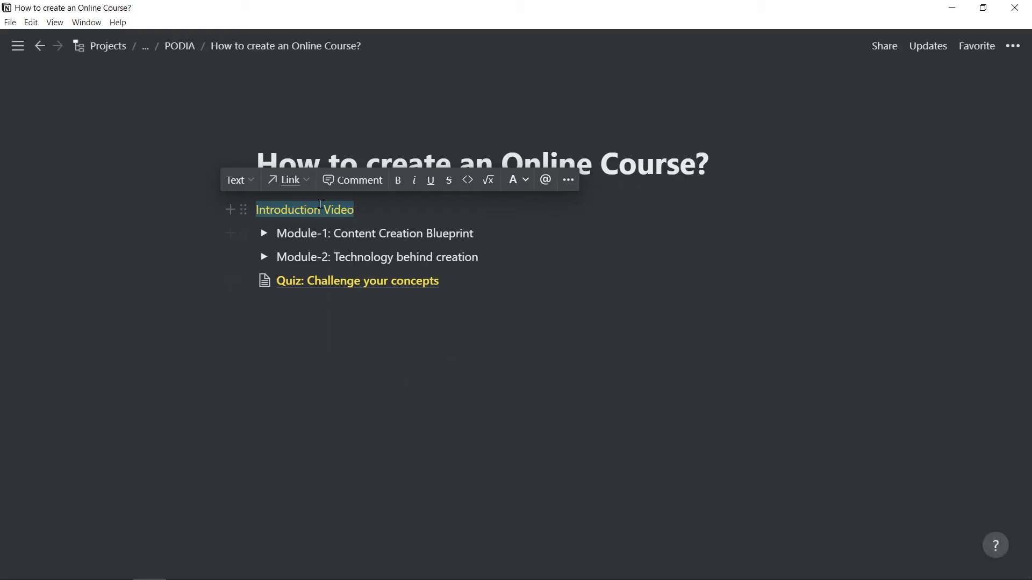
{"action": "key", "text": "alt+Tab"}
{"action": "key", "text": "ctrl+v"}
{"action": "left_click", "coordinate": [369, 430]}
{"action": "scroll", "coordinate": [368, 430], "scroll_direction": "down", "scroll_amount": 5}
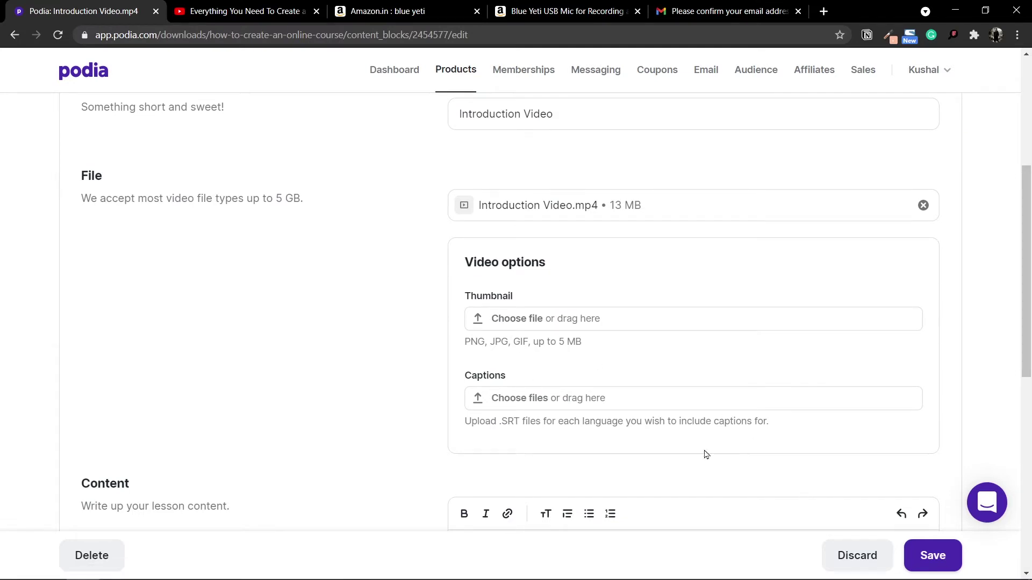
{"action": "scroll", "coordinate": [480, 400], "scroll_direction": "down", "scroll_amount": 1}
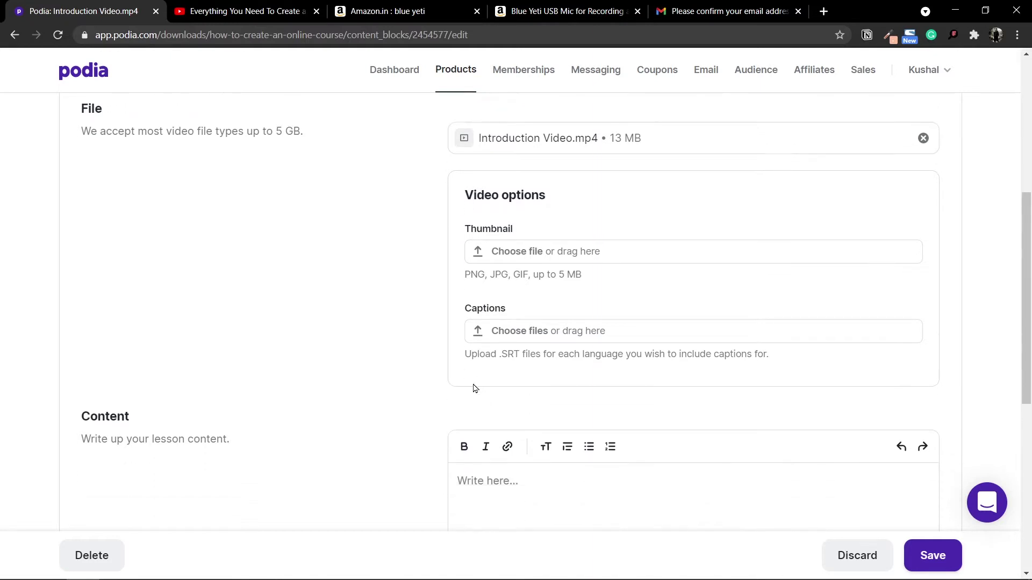
{"action": "scroll", "coordinate": [472, 486], "scroll_direction": "down", "scroll_amount": 2}
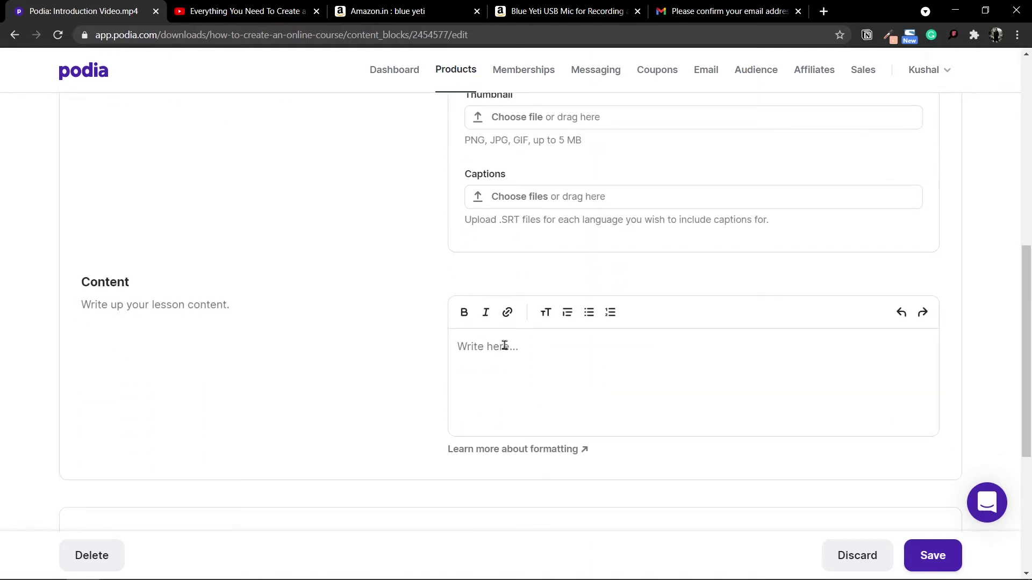
{"action": "left_click", "coordinate": [944, 556]}
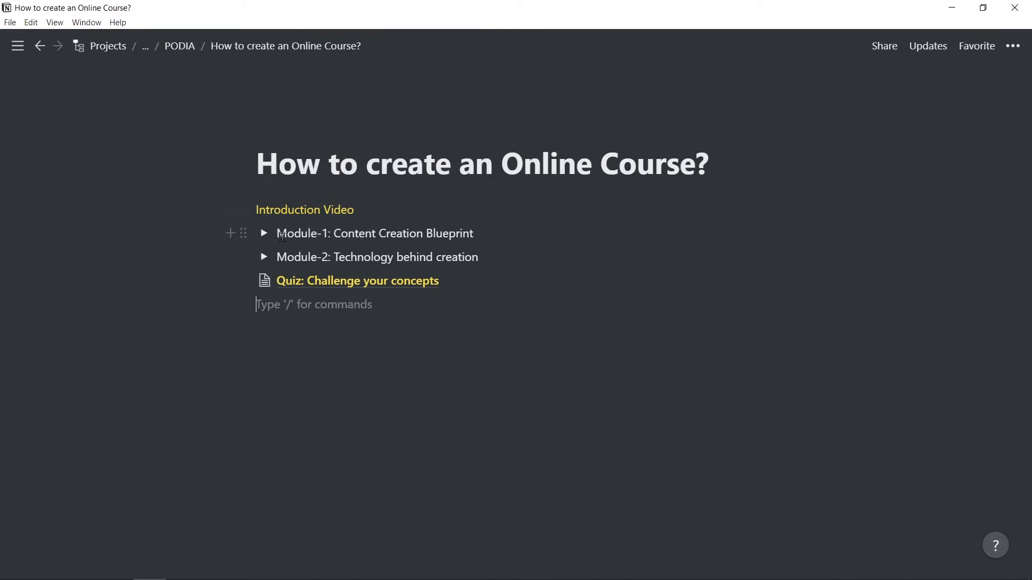
- In the Notion outline, expand Module-1, highlight its two lessons and collapse it again
{"action": "left_click", "coordinate": [264, 233]}
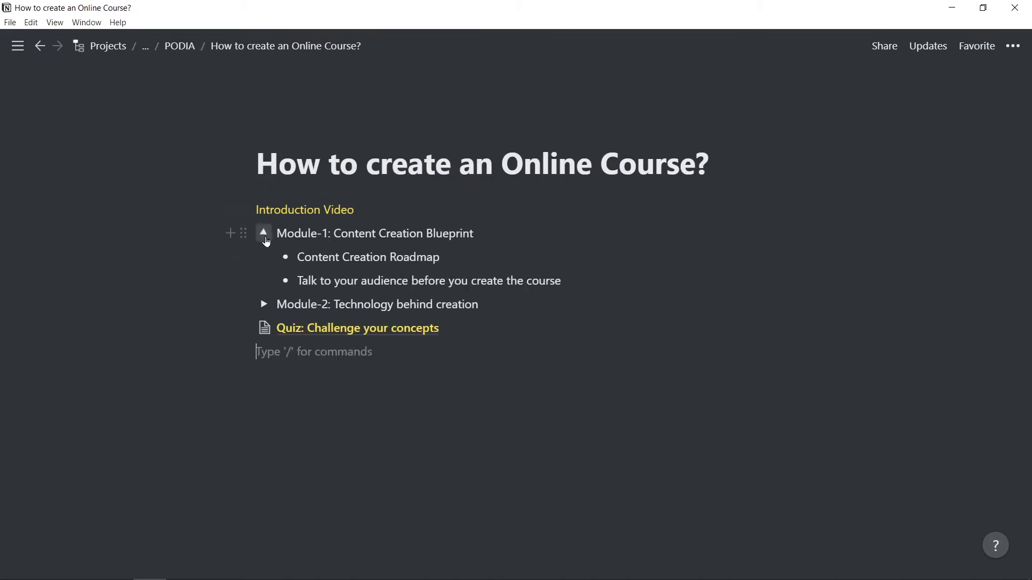
{"action": "left_click_drag", "start_coordinate": [296, 256], "coordinate": [552, 292]}
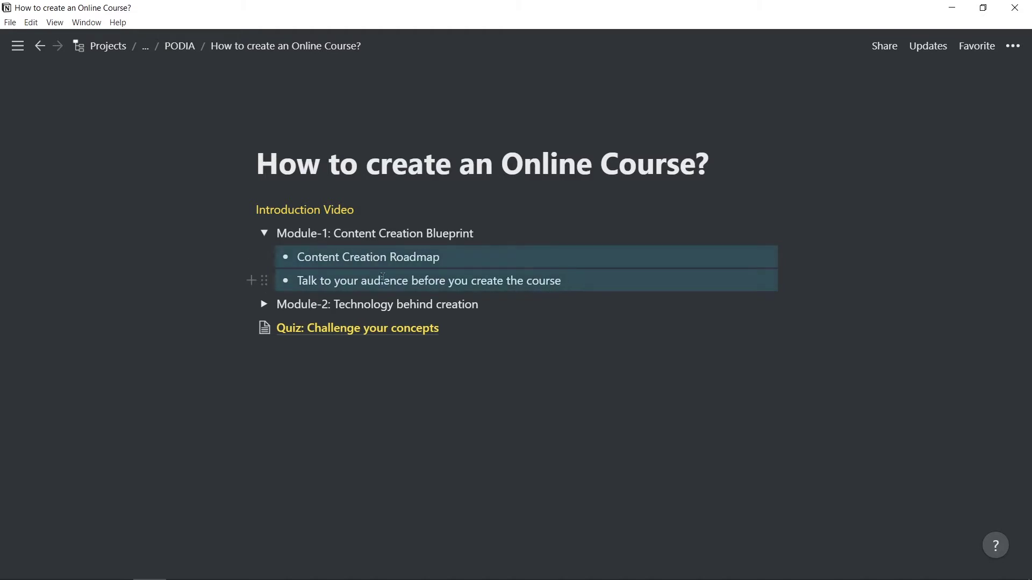
{"action": "left_click", "coordinate": [263, 233]}
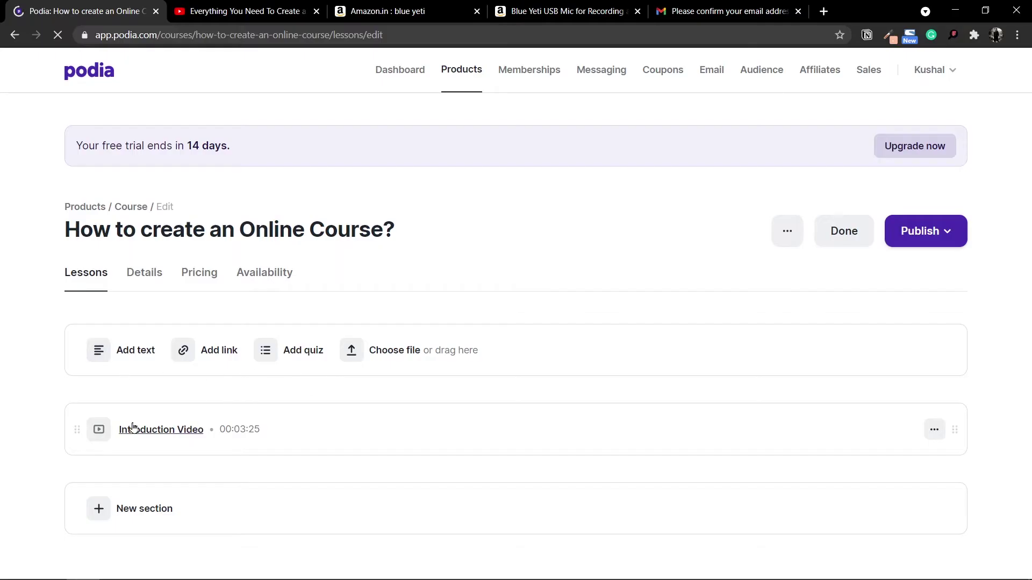
- Start a new course section titled "Module-1: Content Creation Blueprint", copying the title from the Notion outline
{"action": "left_click", "coordinate": [99, 509]}
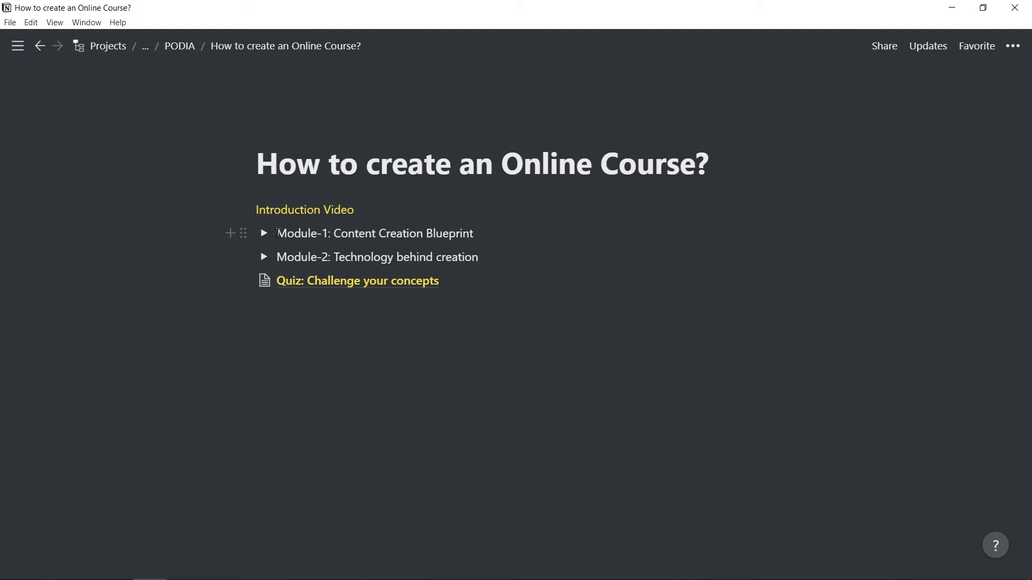
{"action": "left_click_drag", "start_coordinate": [277, 234], "coordinate": [498, 235]}
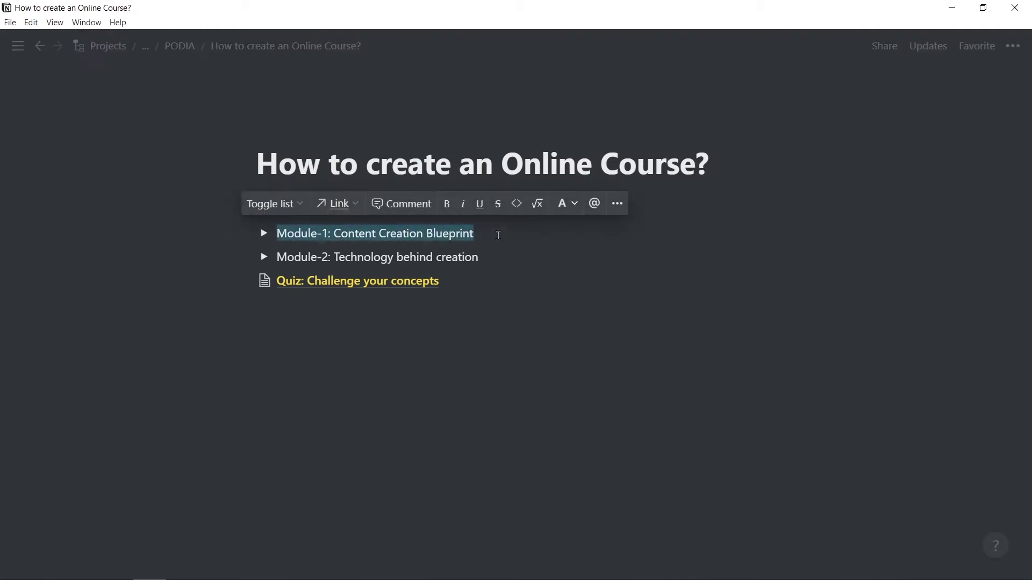
{"action": "key", "text": "ctrl+c"}
{"action": "key", "text": "alt+Tab"}
{"action": "key", "text": "ctrl+v"}
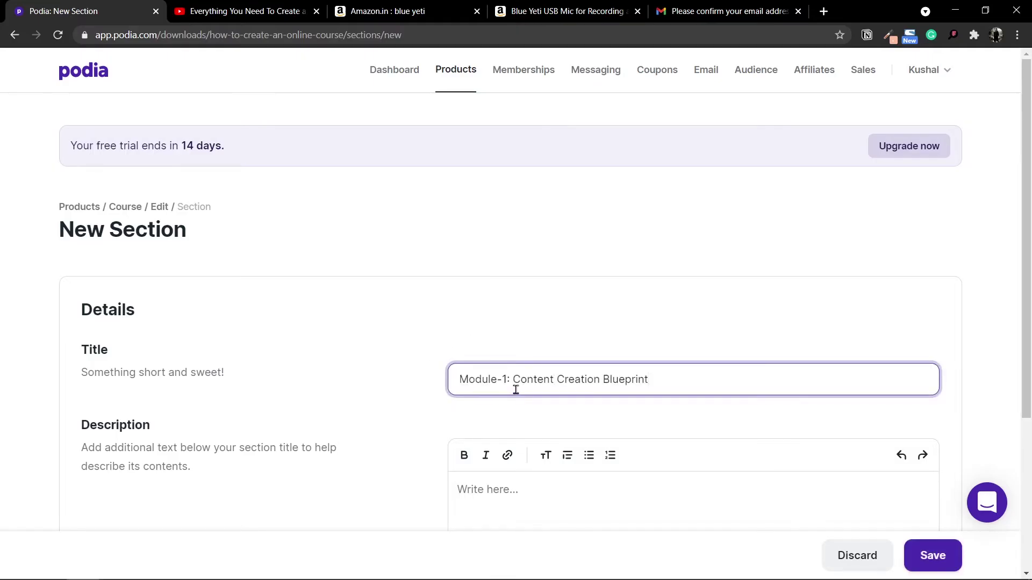
- Try a delay of 5 days from access for the Module-1 section, then save it as available immediately
{"action": "scroll", "coordinate": [518, 385], "scroll_direction": "down", "scroll_amount": 1}
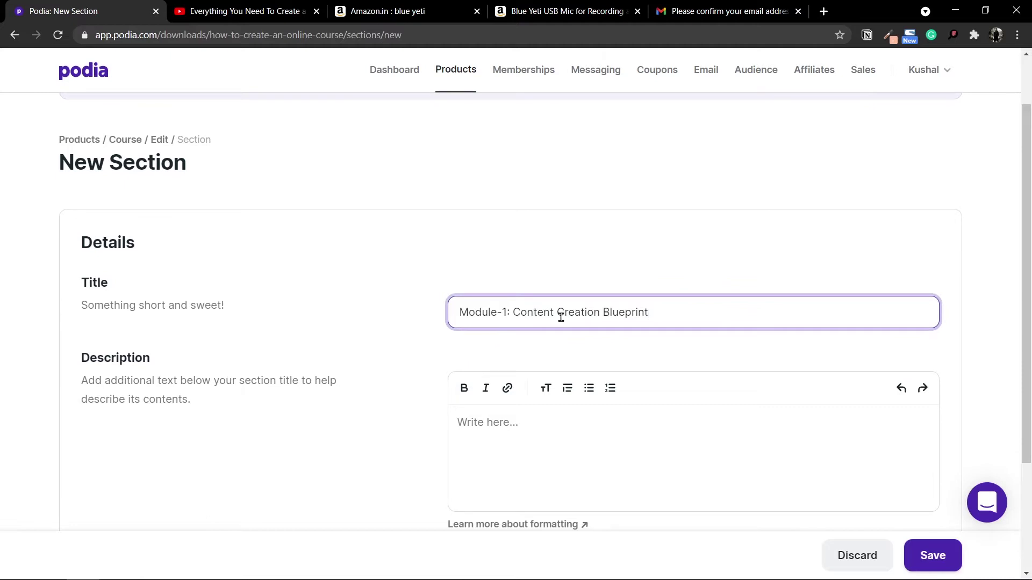
{"action": "scroll", "coordinate": [575, 398], "scroll_direction": "down", "scroll_amount": 1}
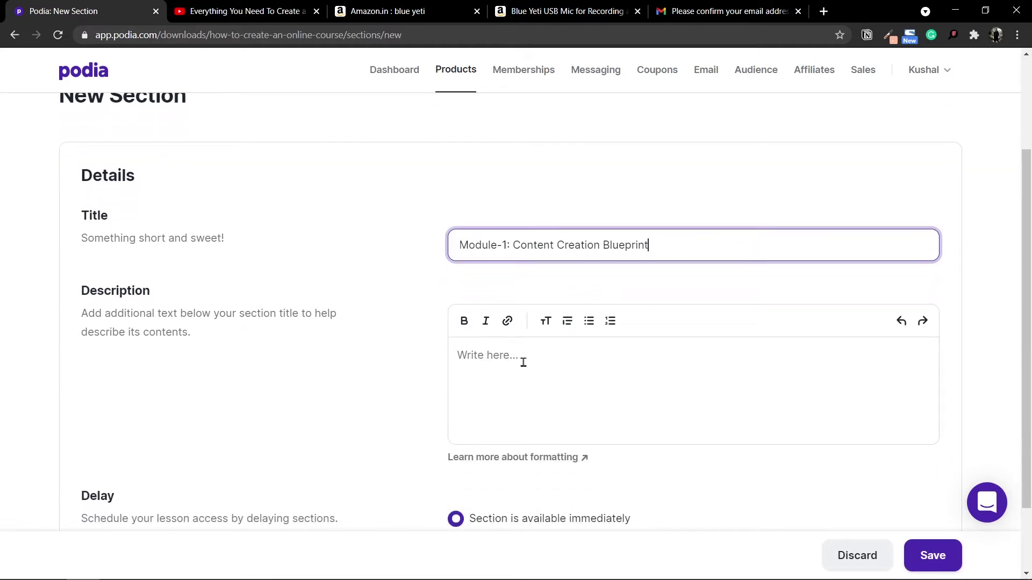
{"action": "scroll", "coordinate": [520, 362], "scroll_direction": "down", "scroll_amount": 1}
{"action": "left_click_drag", "start_coordinate": [80, 407], "coordinate": [125, 410]}
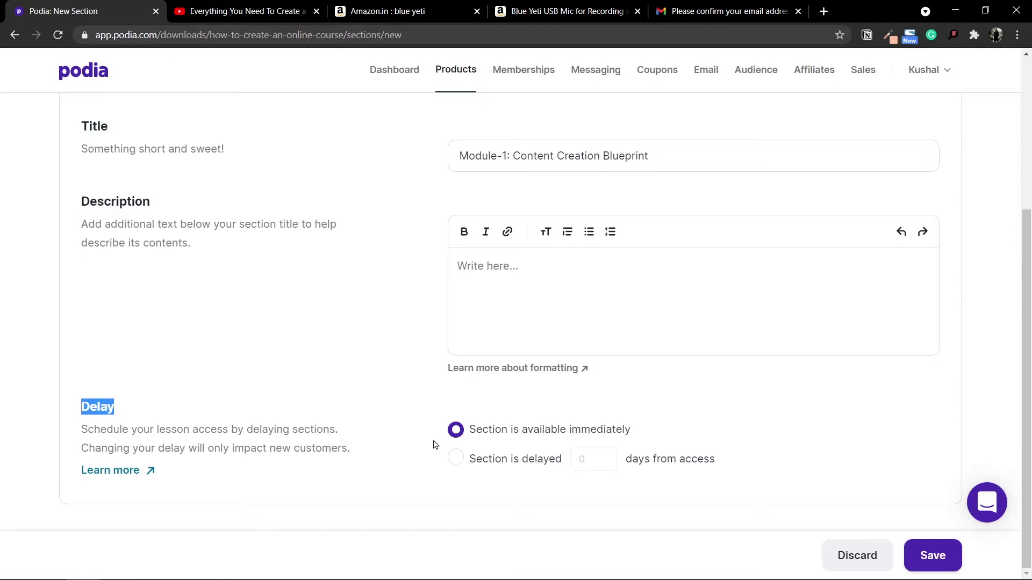
{"action": "left_click", "coordinate": [460, 459]}
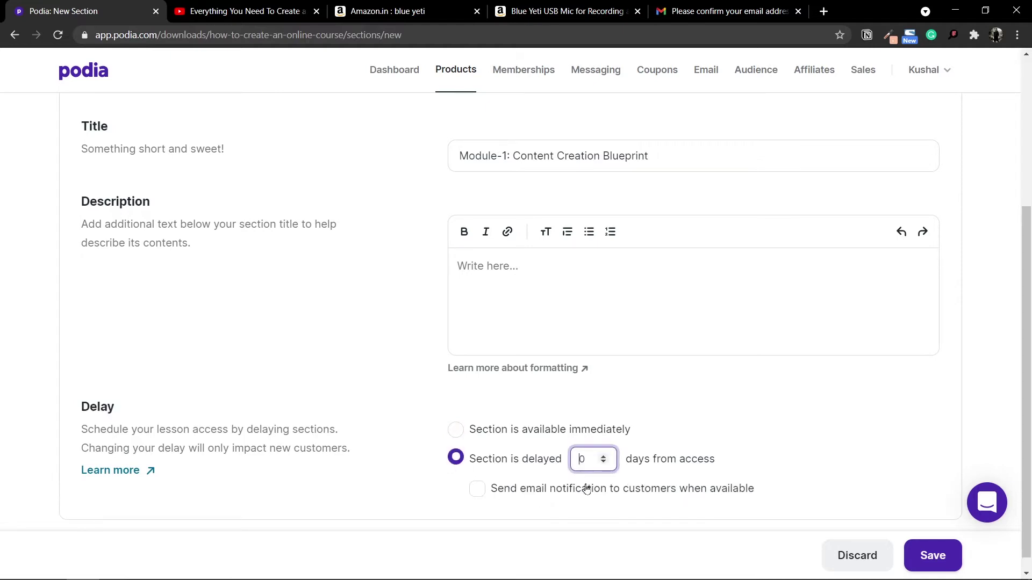
{"action": "left_click", "coordinate": [604, 457]}
{"action": "left_click", "coordinate": [604, 456]}
{"action": "left_click_drag", "start_coordinate": [625, 462], "coordinate": [739, 478]}
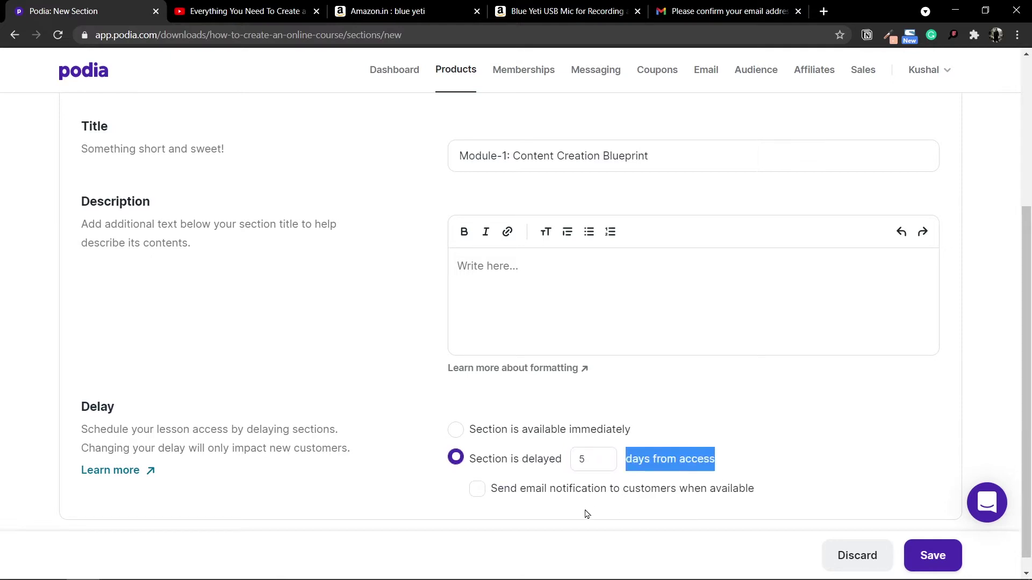
{"action": "left_click", "coordinate": [456, 430]}
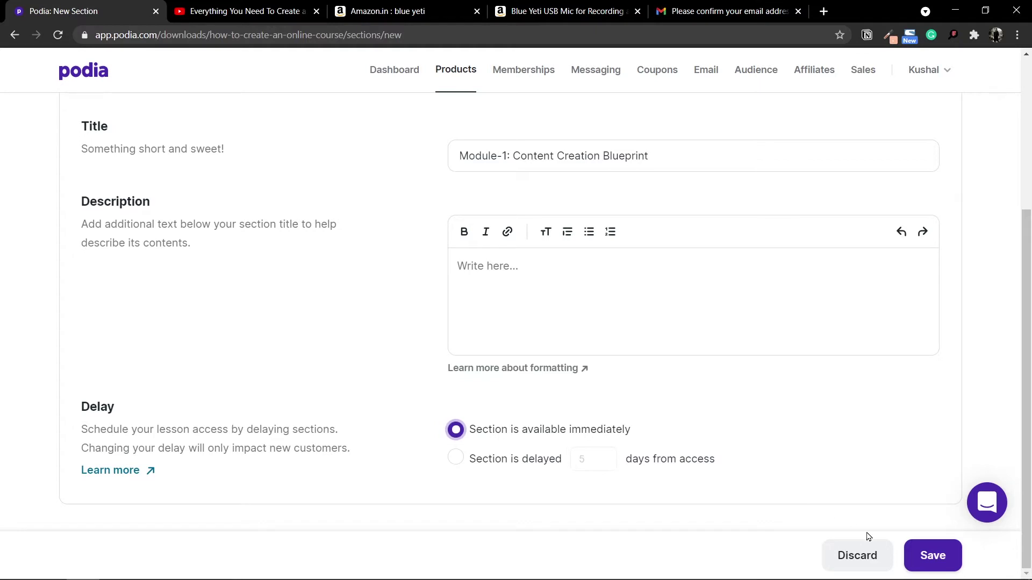
{"action": "left_click", "coordinate": [934, 558]}
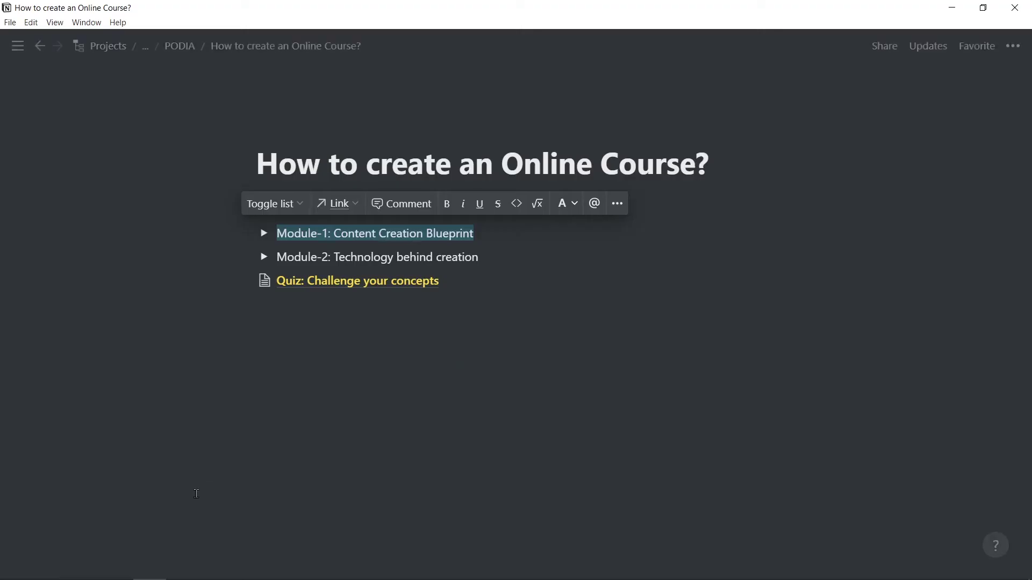
- Create a course section titled "Module-2: Technology behind creation", copying the title from the Notion outline, and save it
{"action": "left_click_drag", "start_coordinate": [275, 257], "coordinate": [492, 255]}
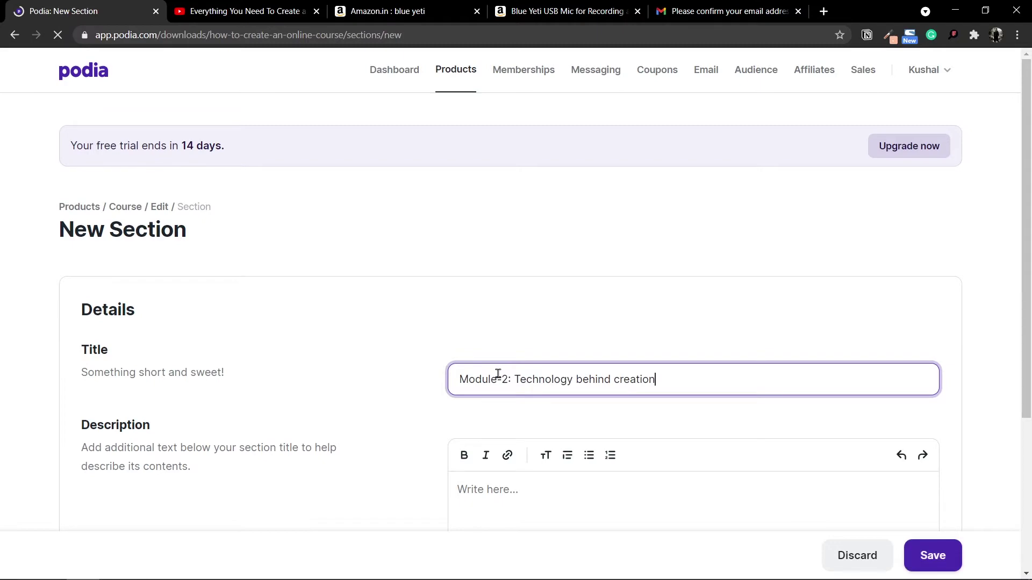
{"action": "scroll", "coordinate": [745, 447], "scroll_direction": "down", "scroll_amount": 4}
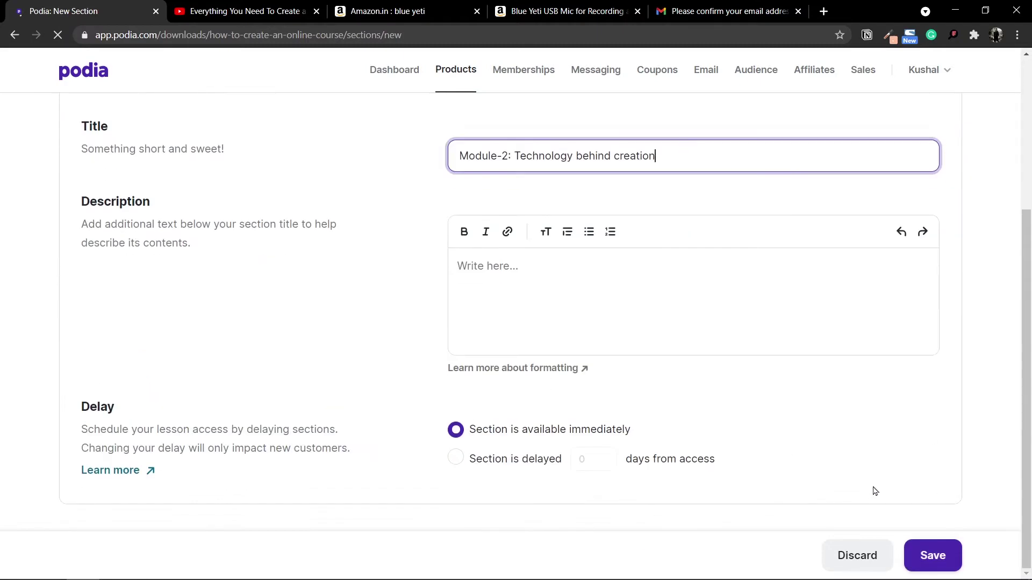
{"action": "left_click", "coordinate": [933, 556]}
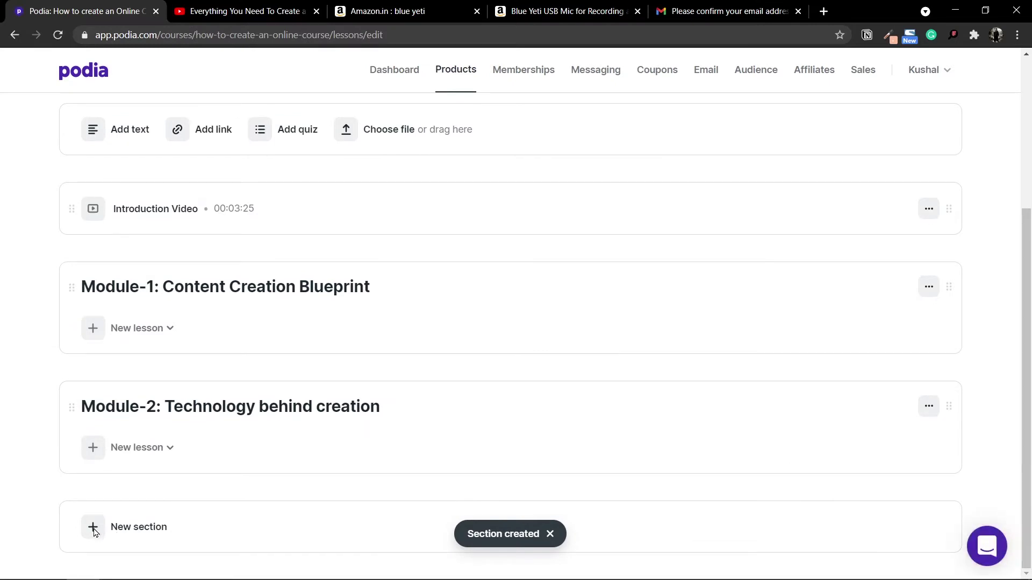
- Create another course section titled "Quiz" and save it
{"action": "left_click", "coordinate": [131, 529]}
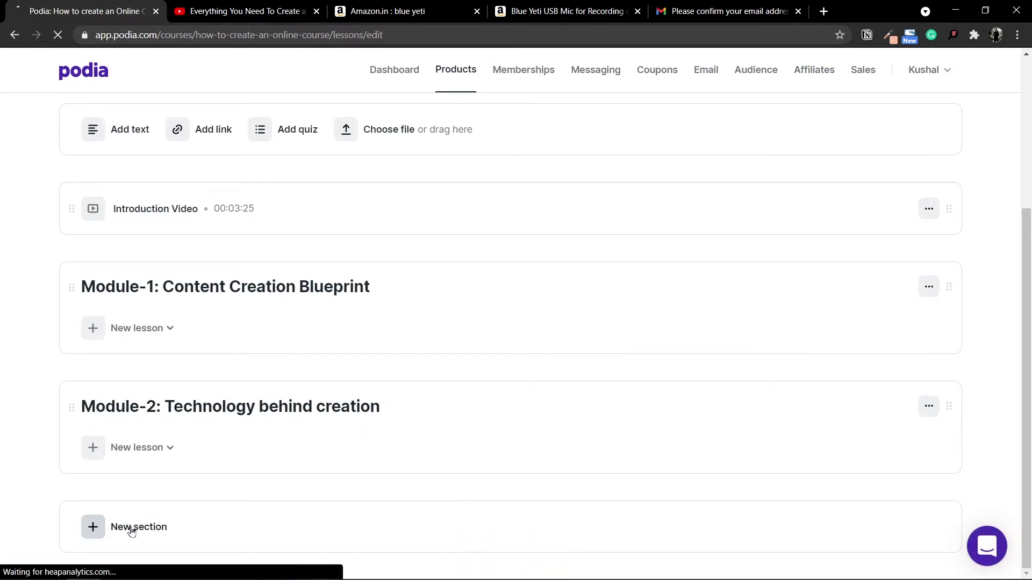
{"action": "type", "text": "Quiz"}
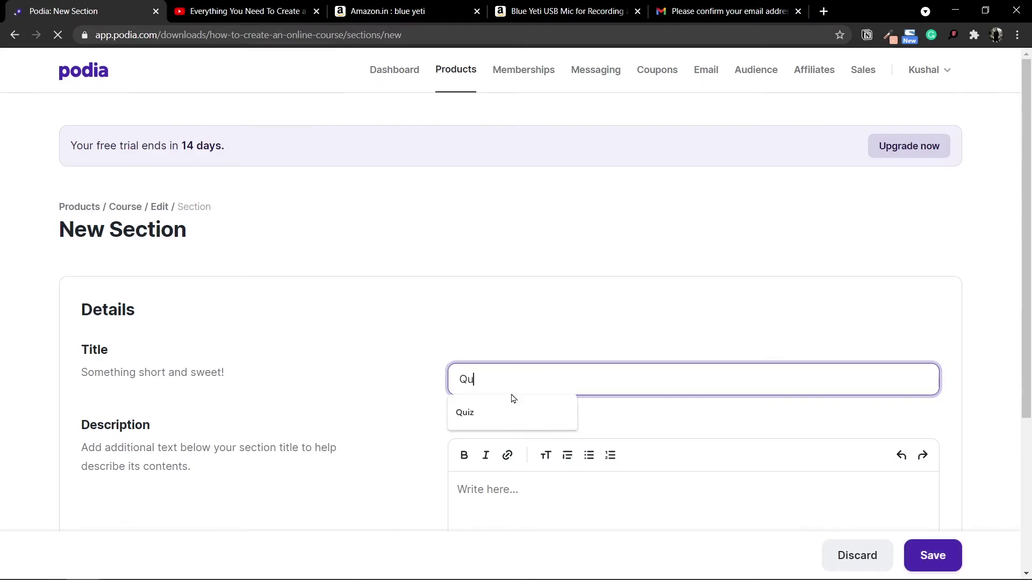
{"action": "left_click", "coordinate": [937, 559]}
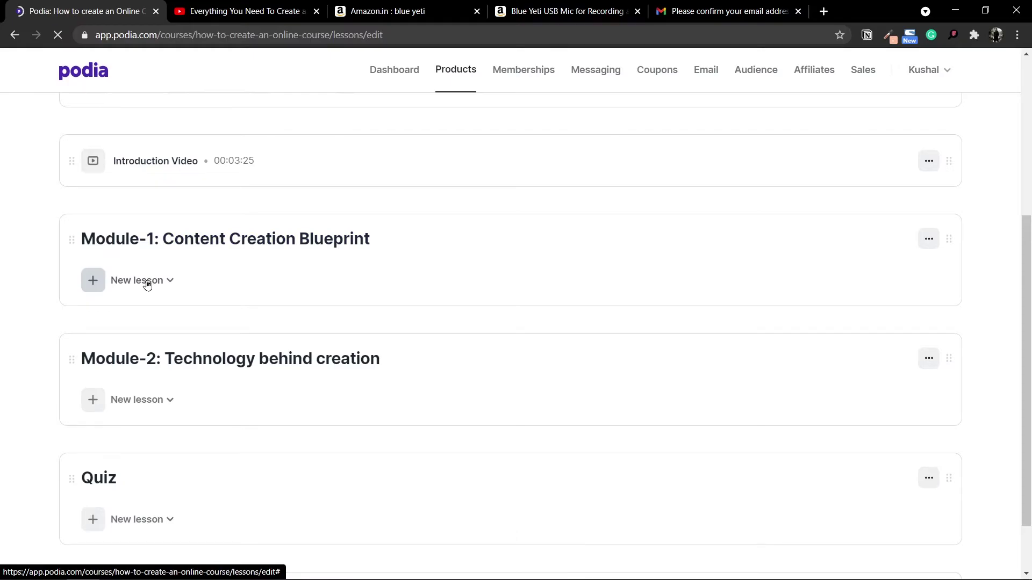
- In the Notion outline, expand Module-1 and copy the lesson title "Content Creation Roadmap"
{"action": "key", "text": "alt+Tab"}
{"action": "left_click", "coordinate": [334, 324]}
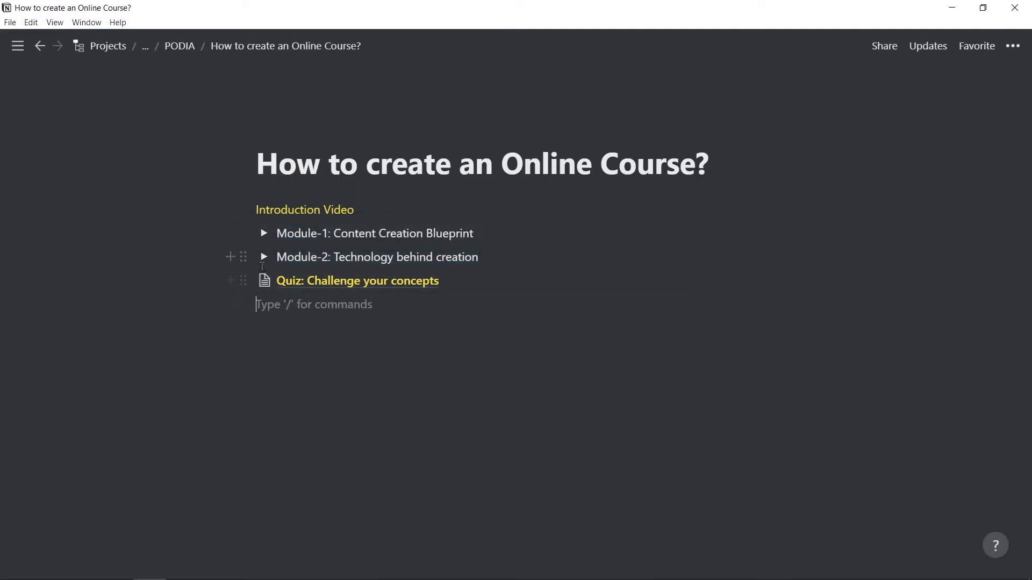
{"action": "left_click", "coordinate": [263, 233]}
{"action": "left_click_drag", "start_coordinate": [297, 260], "coordinate": [449, 263]}
{"action": "key", "text": "ctrl+c"}
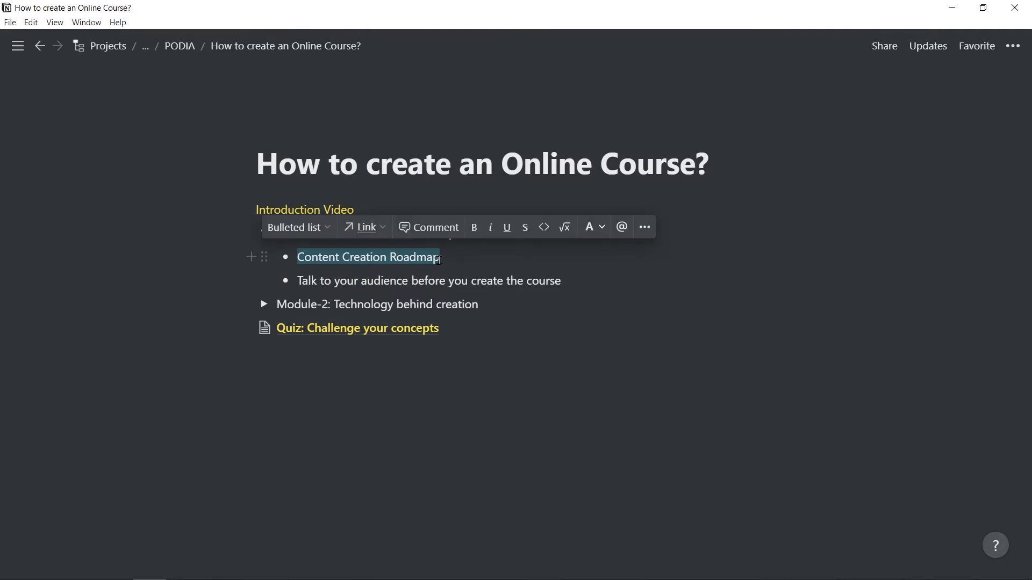
- Back in Podia, upload the video file Content Creation Roadmap as a new lesson in the Module-1 section
{"action": "key", "text": "alt+Tab"}
{"action": "left_click", "coordinate": [162, 287]}
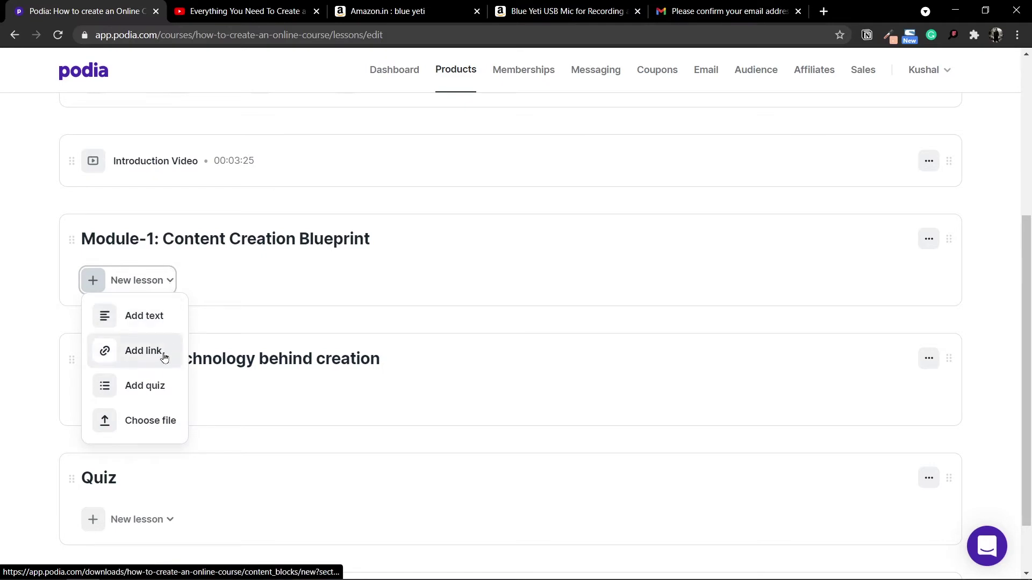
{"action": "left_click", "coordinate": [152, 425]}
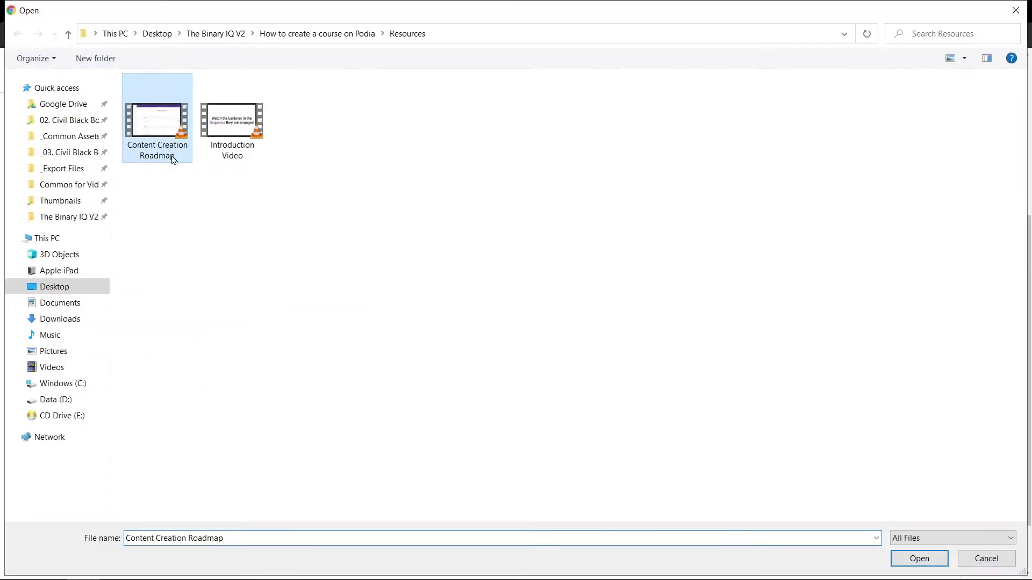
{"action": "left_click", "coordinate": [932, 562]}
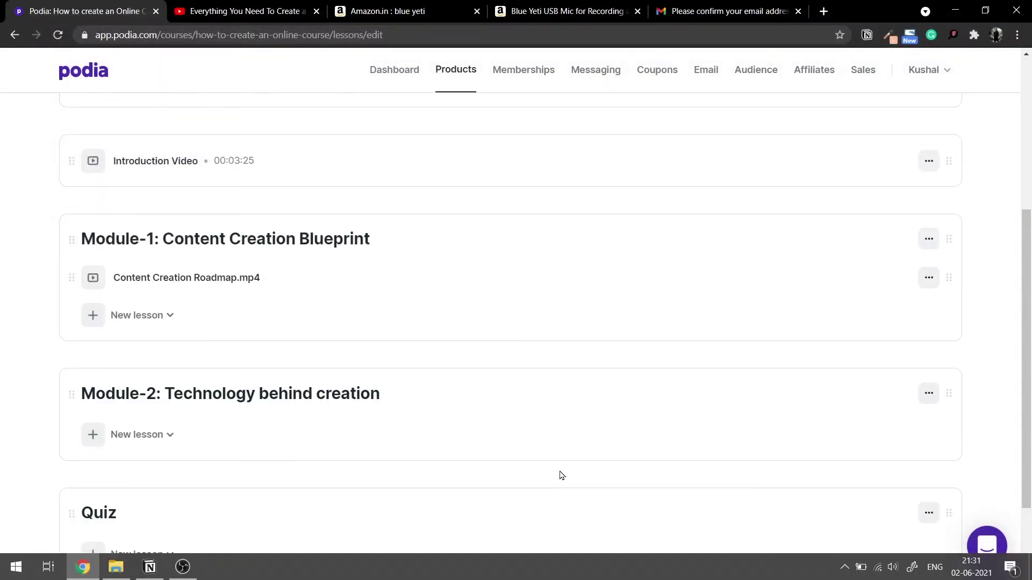
- Retitle the uploaded Module-1 video lesson "Content Creation Roadmap" using the copied text and save it
{"action": "left_click", "coordinate": [232, 286]}
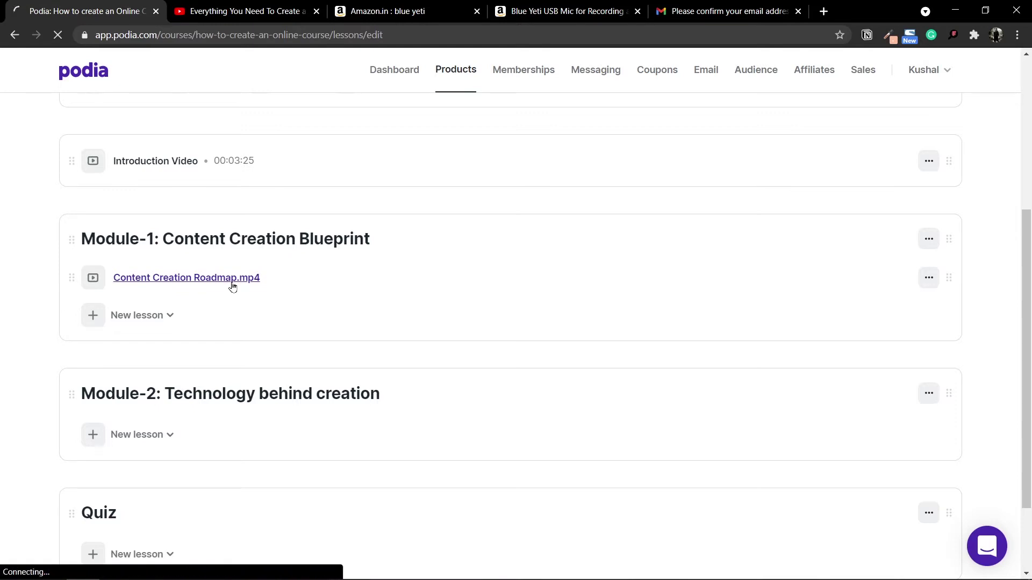
{"action": "left_click", "coordinate": [638, 382]}
{"action": "key", "text": "ctrl+a"}
{"action": "key", "text": "BackSpace"}
{"action": "key", "text": "ctrl+v"}
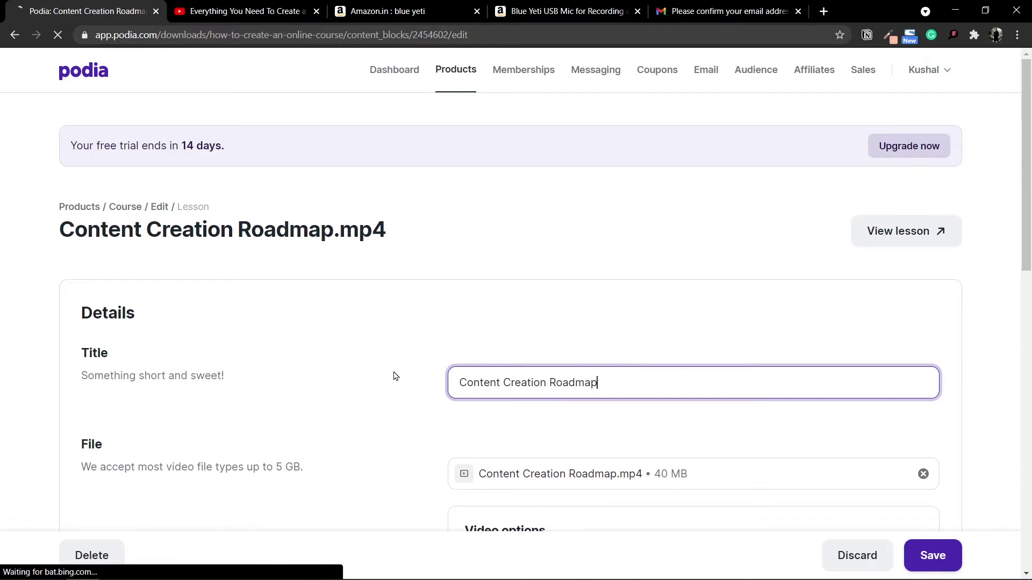
{"action": "scroll", "coordinate": [458, 429], "scroll_direction": "down", "scroll_amount": 5}
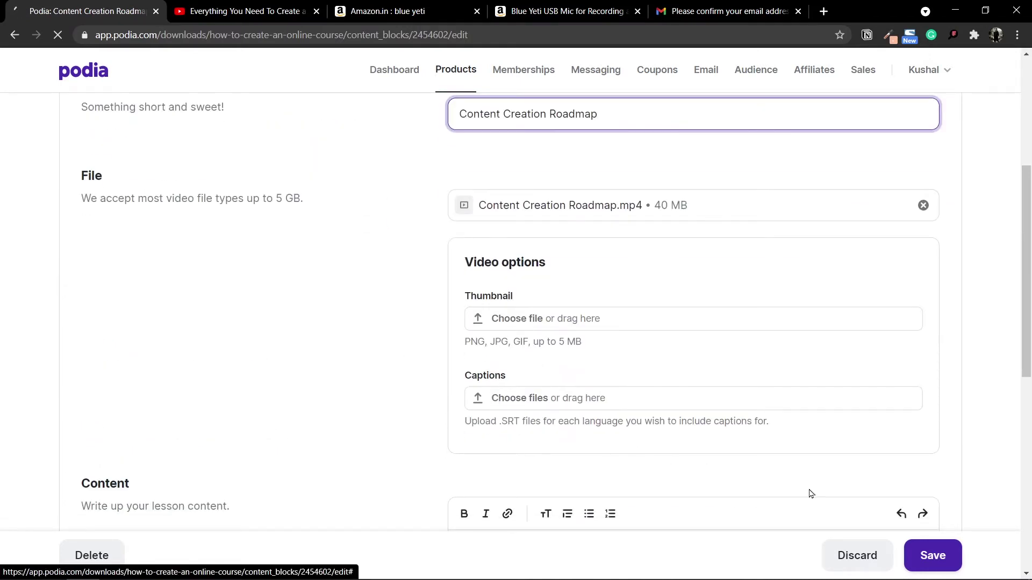
{"action": "left_click", "coordinate": [935, 559]}
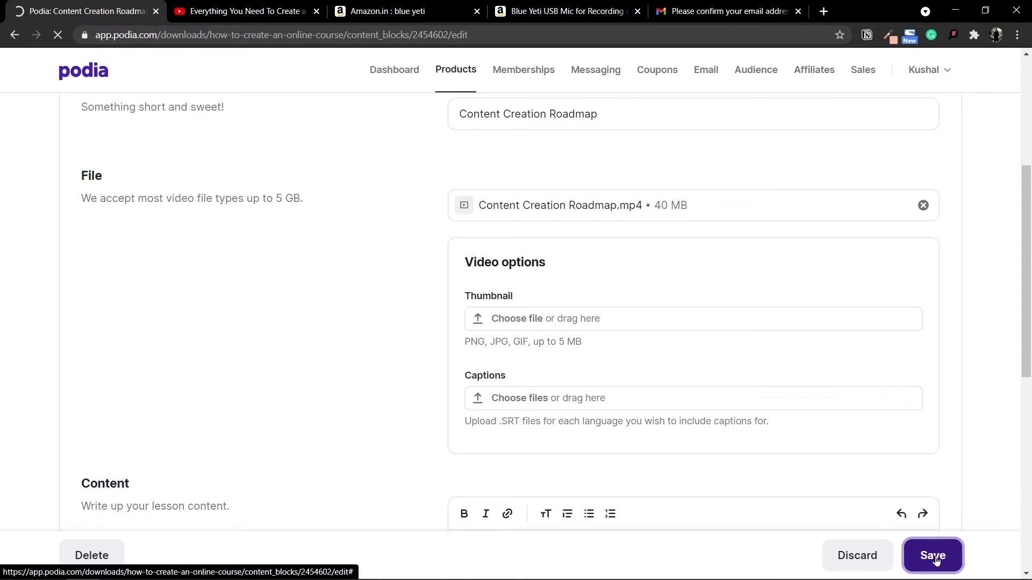
- Copy the lesson title "Talk to your audience before you create the course" from the Notion outline
{"action": "scroll", "coordinate": [220, 263], "scroll_direction": "down", "scroll_amount": 6}
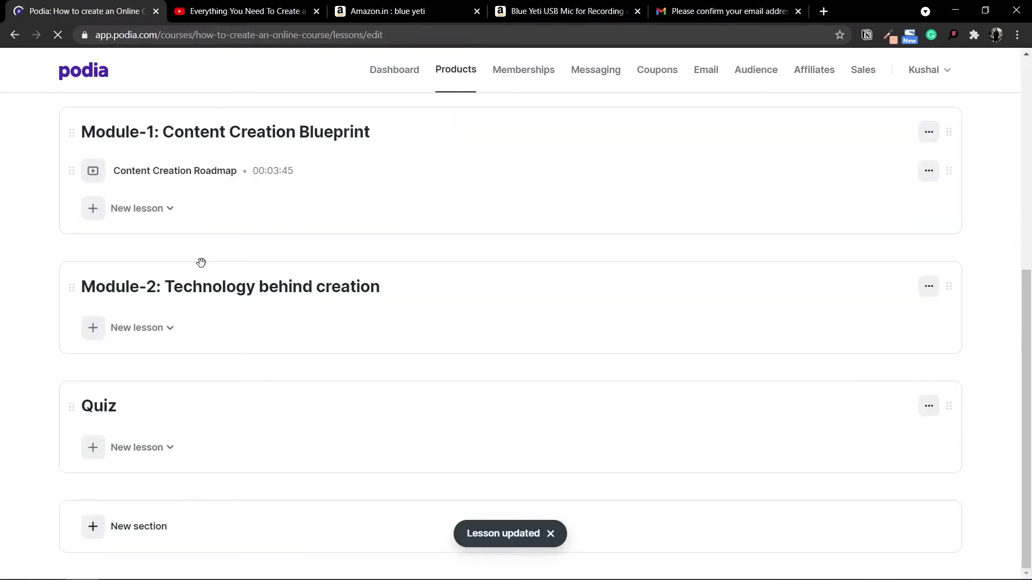
{"action": "scroll", "coordinate": [169, 225], "scroll_direction": "up", "scroll_amount": 2}
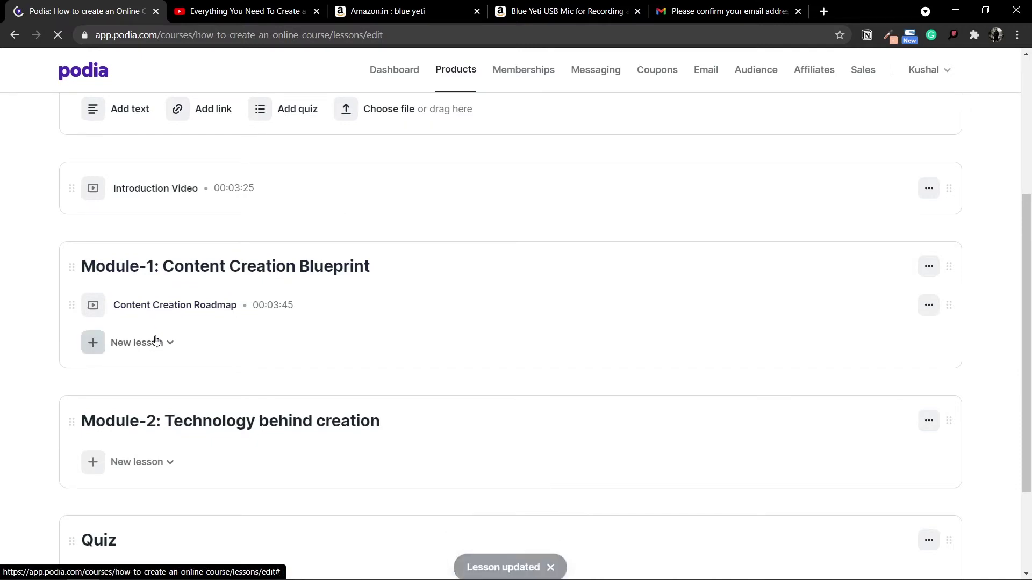
{"action": "key", "text": "alt+Tab"}
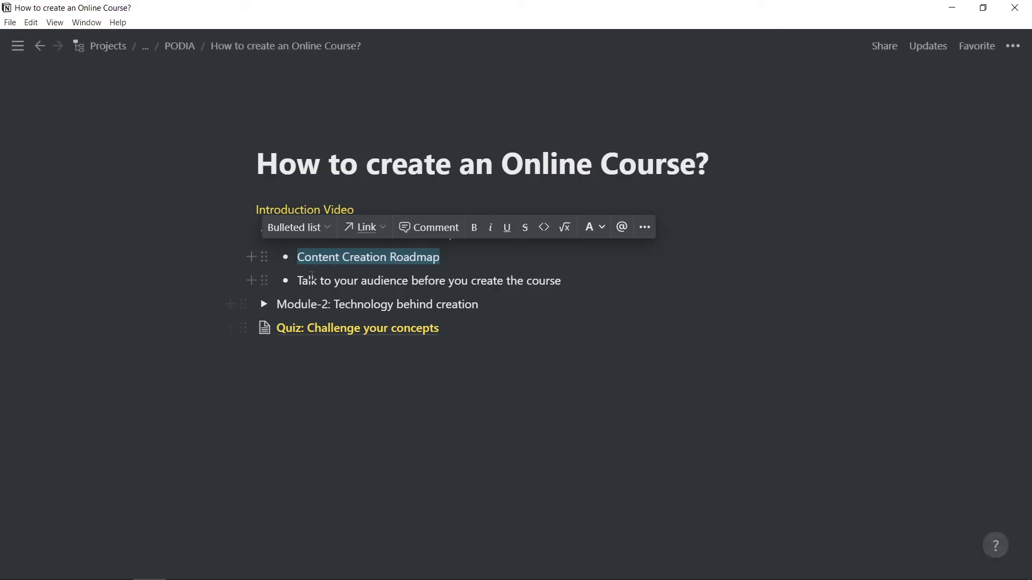
{"action": "left_click", "coordinate": [298, 281]}
{"action": "left_click_drag", "start_coordinate": [298, 281], "coordinate": [576, 288]}
{"action": "key", "text": "ctrl+c"}
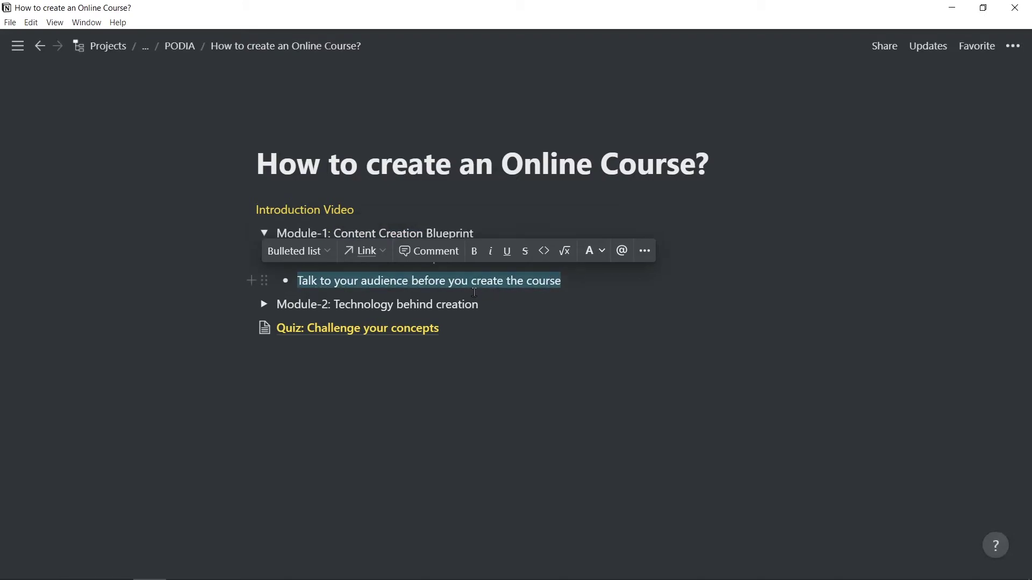
- In Podia, start a new link lesson in Module-1 with the copied title "Talk to your audience before you create the course"
{"action": "key", "text": "alt+Tab"}
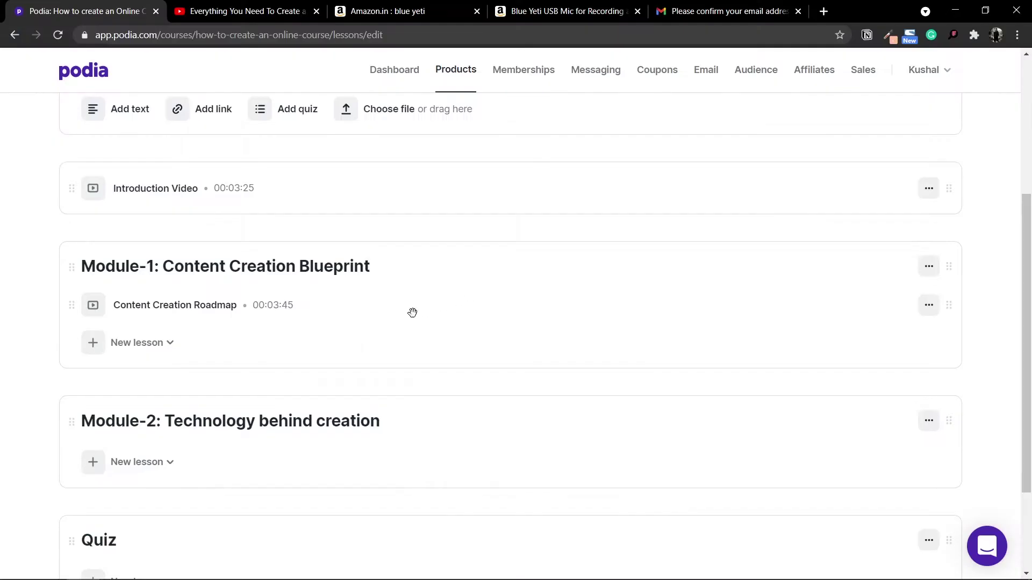
{"action": "left_click", "coordinate": [169, 346]}
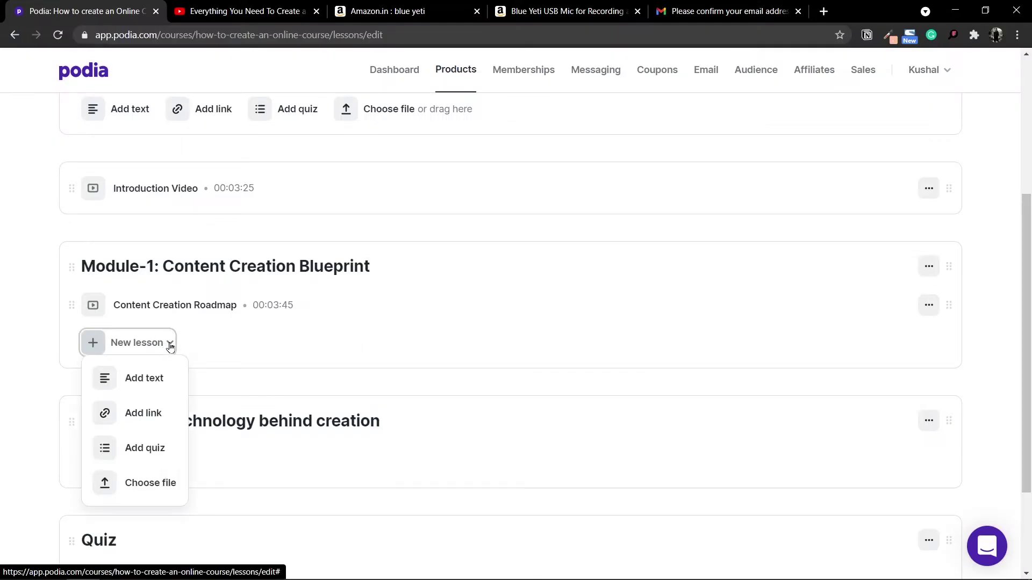
{"action": "left_click", "coordinate": [138, 421]}
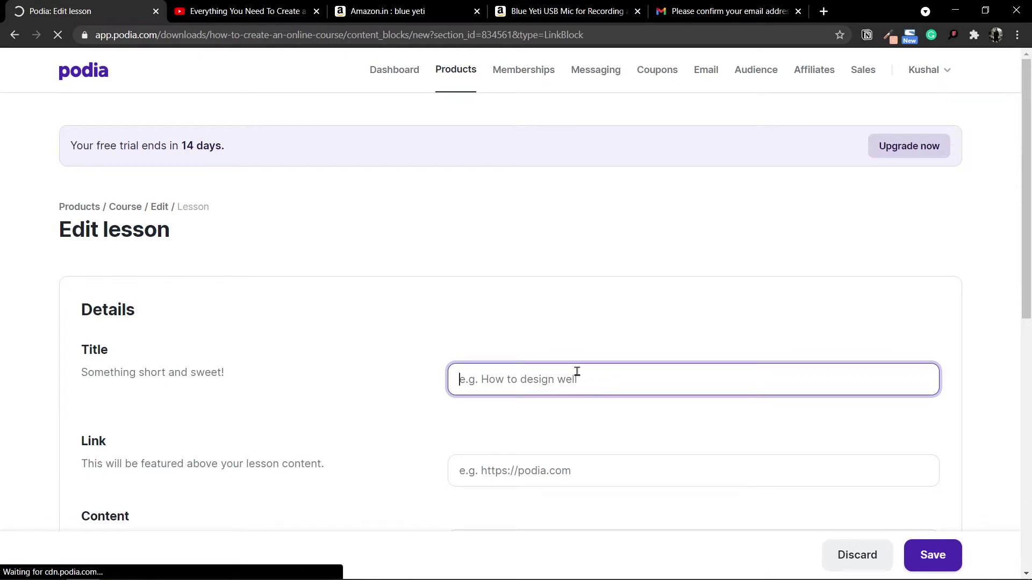
{"action": "key", "text": "ctrl+v"}
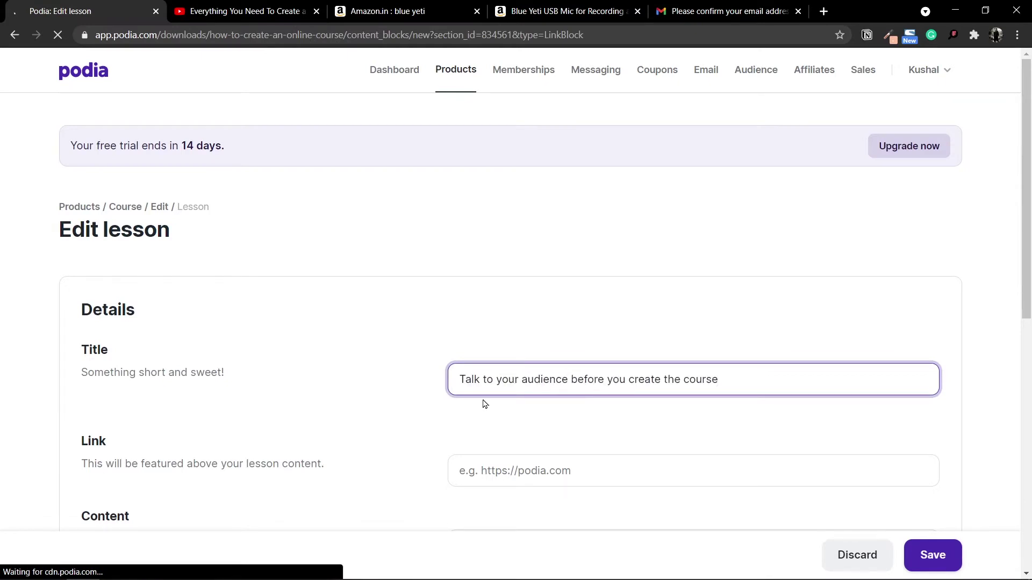
{"action": "scroll", "coordinate": [145, 341], "scroll_direction": "down", "scroll_amount": 2}
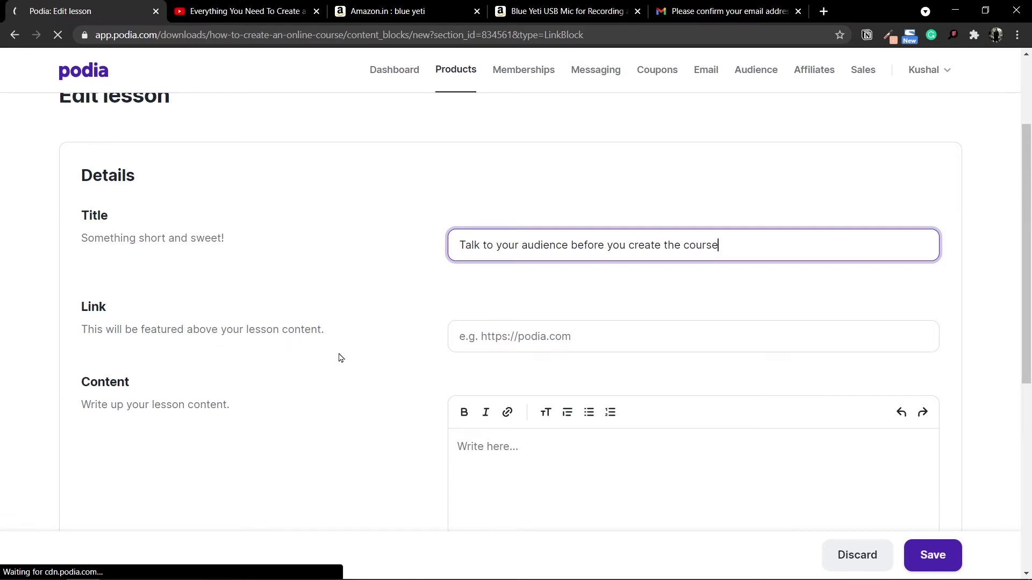
{"action": "left_click", "coordinate": [244, 11]}
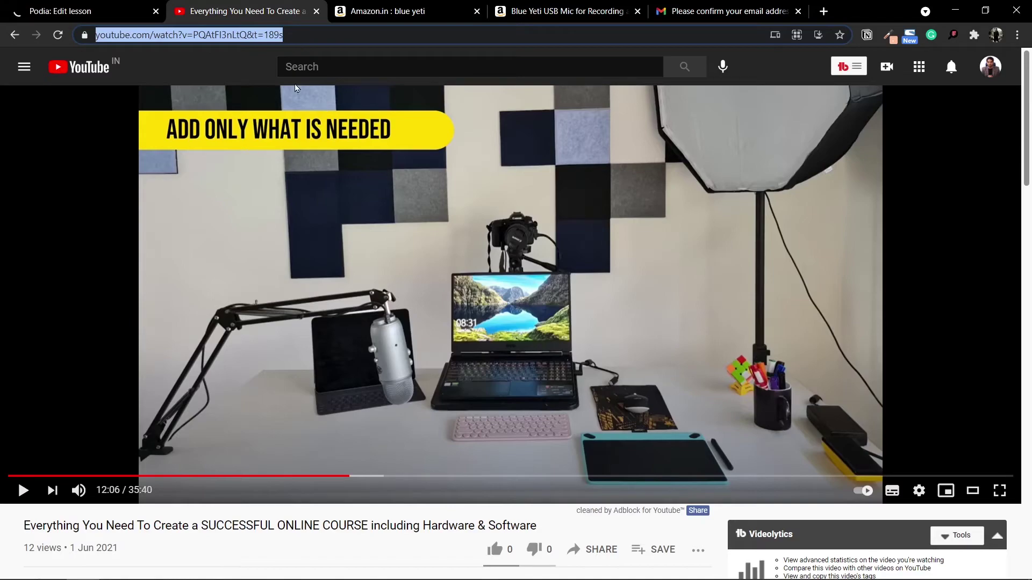
{"action": "left_click", "coordinate": [76, 8]}
{"action": "left_click", "coordinate": [564, 341]}
{"action": "type", "text": "https://www.youtube.com/watch?v=PQAtFI3nLtQ&t=189s"}
- Write "YouTube Video Link from The Binary IQ" as the lesson content and save the lesson as visible
{"action": "scroll", "coordinate": [392, 397], "scroll_direction": "down", "scroll_amount": 3}
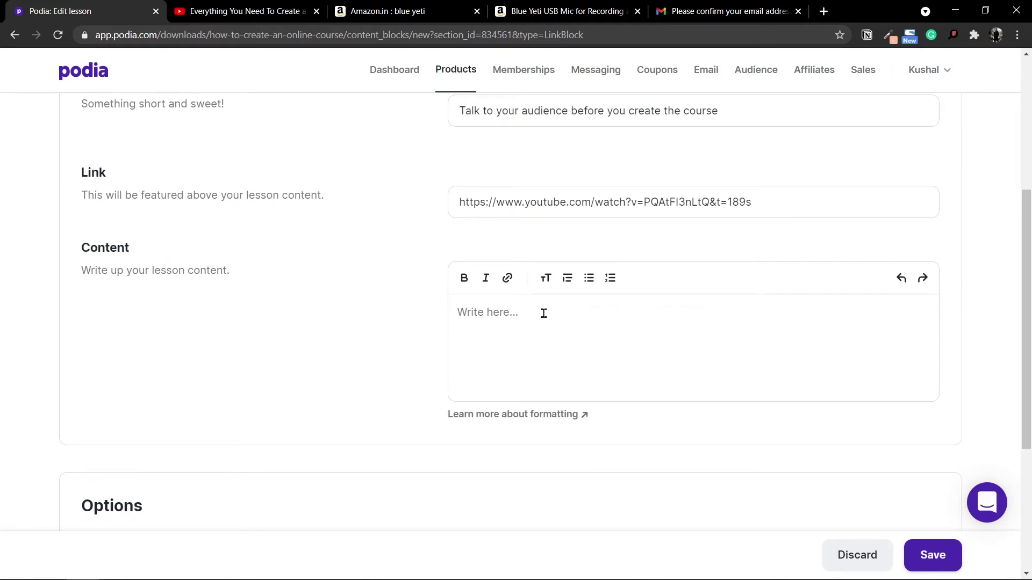
{"action": "left_click", "coordinate": [544, 313]}
{"action": "type", "text": "Yout"}
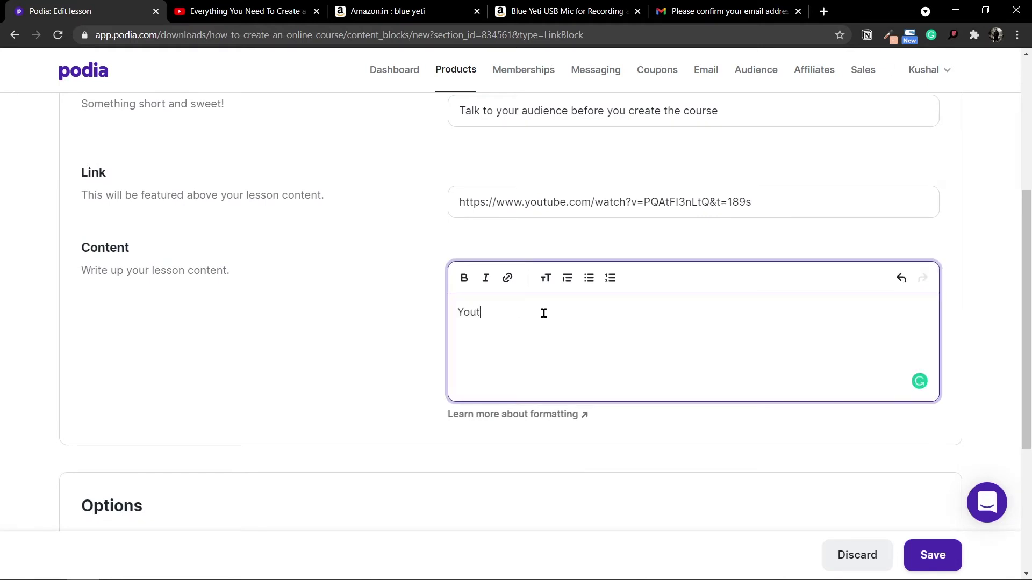
{"action": "type", "text": "Tube Video"}
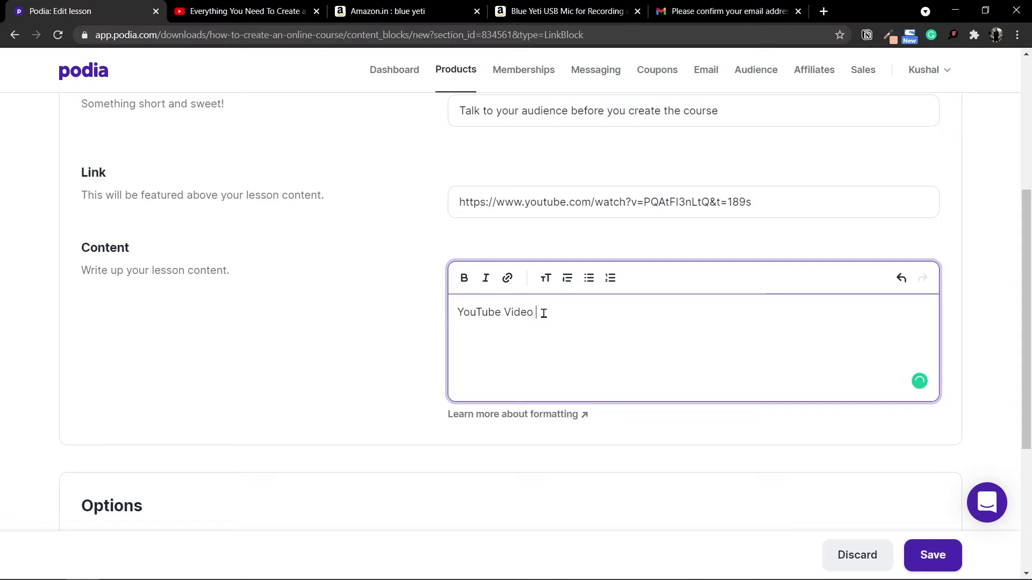
{"action": "type", "text": " Link from The Binary IQ"}
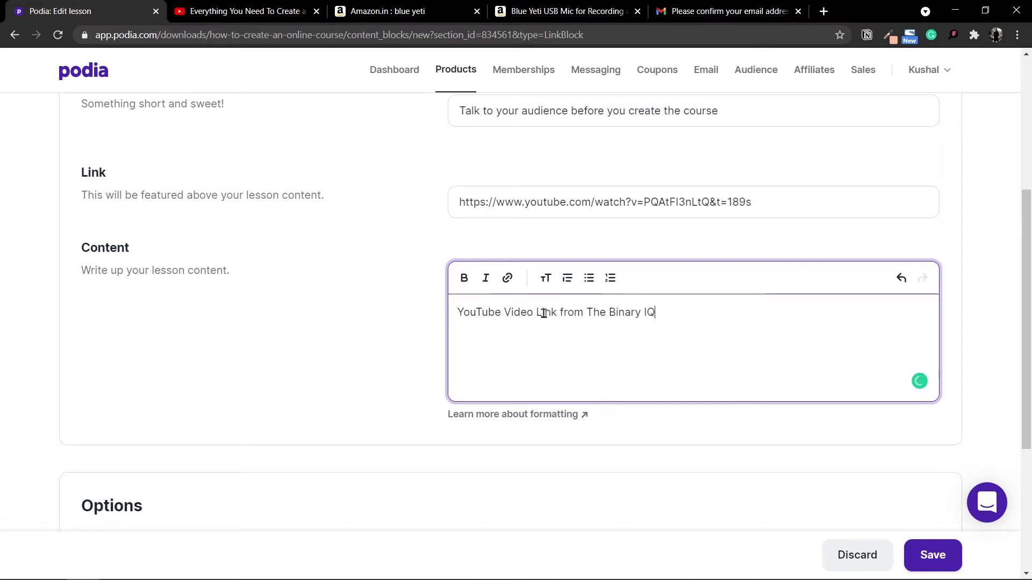
{"action": "scroll", "coordinate": [857, 452], "scroll_direction": "down", "scroll_amount": 3}
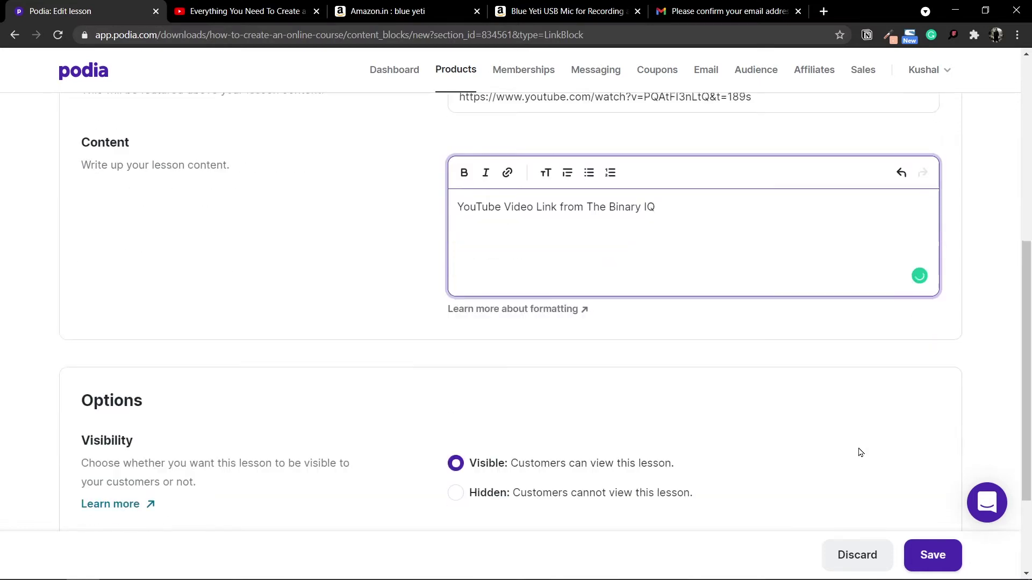
{"action": "scroll", "coordinate": [843, 511], "scroll_direction": "down", "scroll_amount": 2}
{"action": "left_click", "coordinate": [928, 546]}
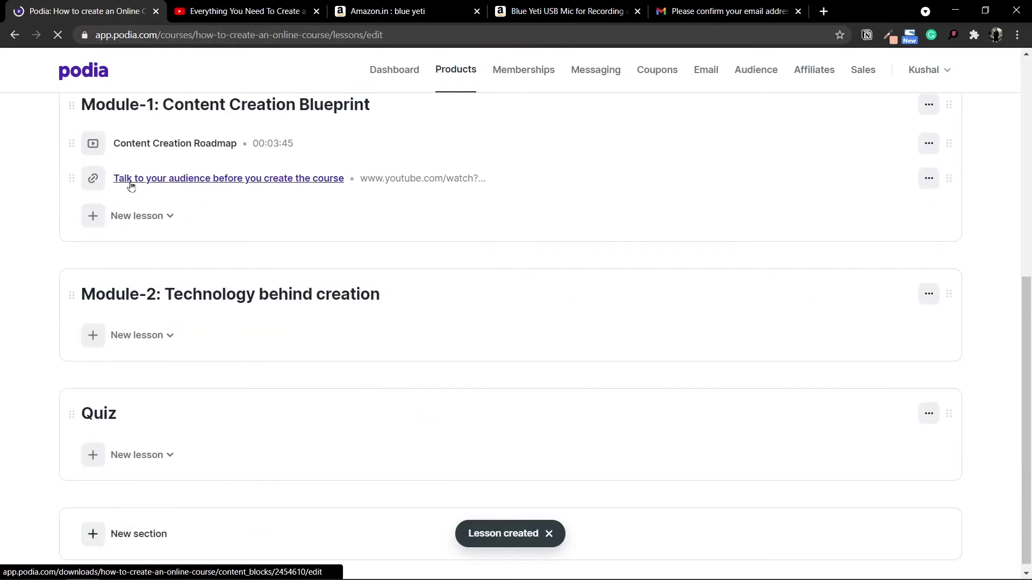
- Start a new text lesson in Module-2 titled "List of Hardware"
{"action": "left_click", "coordinate": [183, 153]}
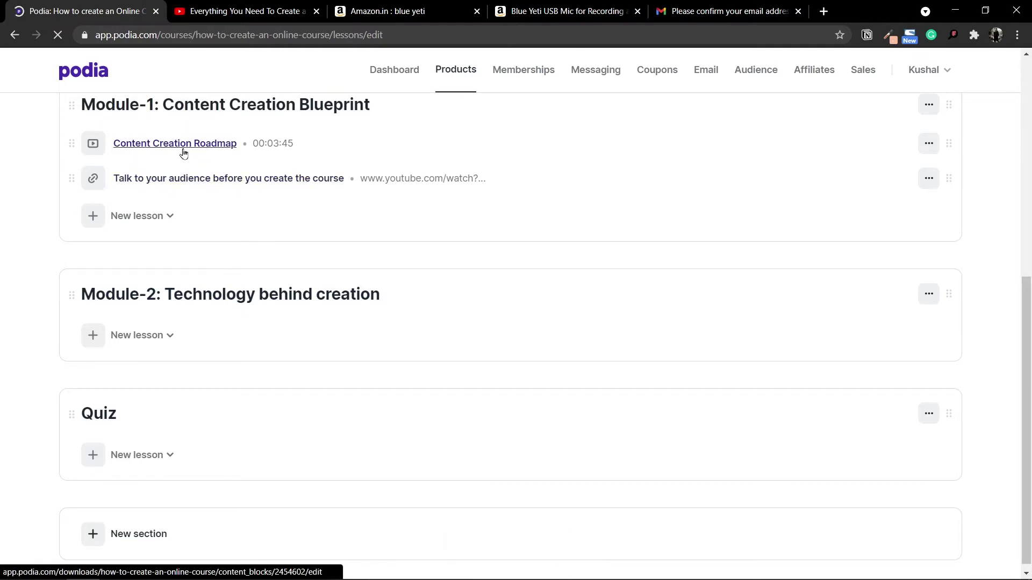
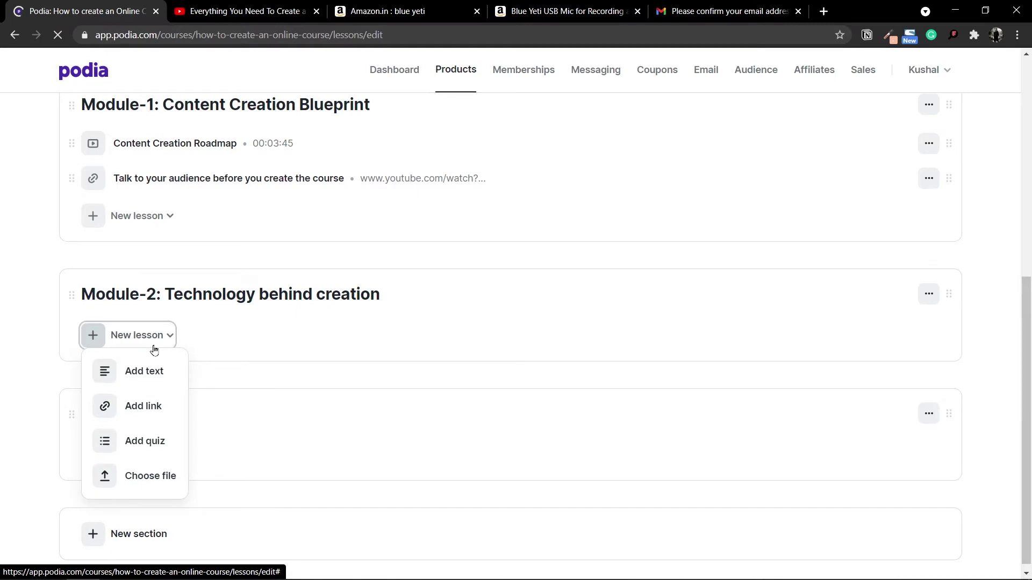
{"action": "left_click", "coordinate": [137, 382]}
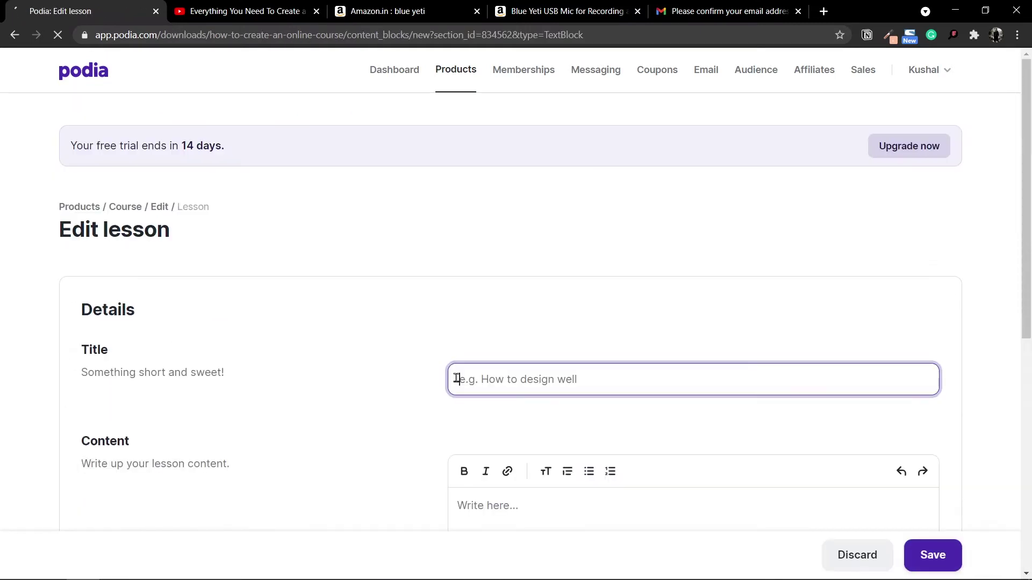
{"action": "type", "text": "List of Hardware"}
{"action": "left_click", "coordinate": [495, 387]}
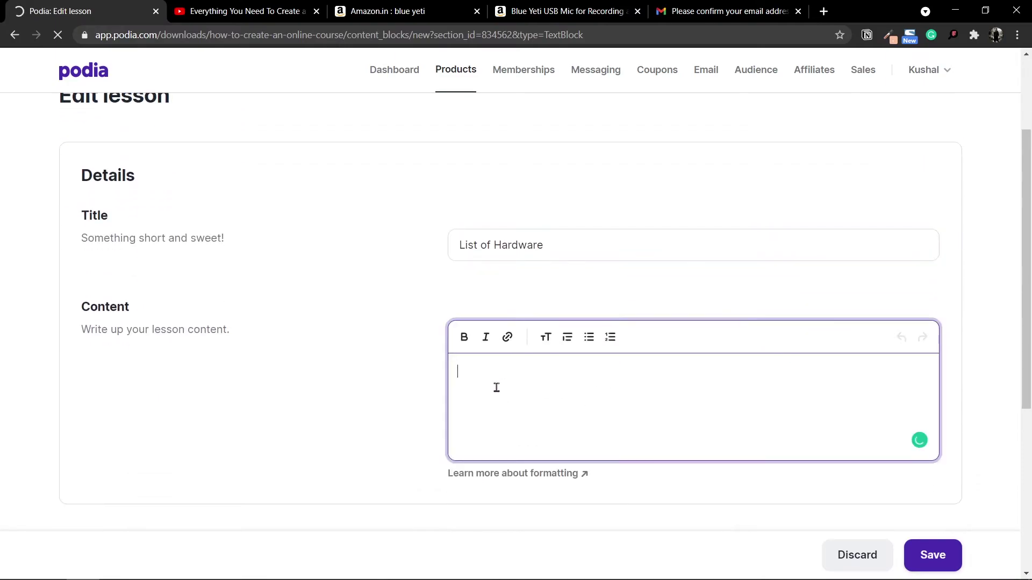
- Copy the four camera, webcam, graphic tablet and microphone lines from Notion's List of Hardware page into the Podia lesson content
{"action": "key", "text": "alt+Tab"}
{"action": "left_click", "coordinate": [460, 275]}
{"action": "left_click_drag", "start_coordinate": [460, 274], "coordinate": [264, 209]}
{"action": "key", "text": "ctrl+c"}
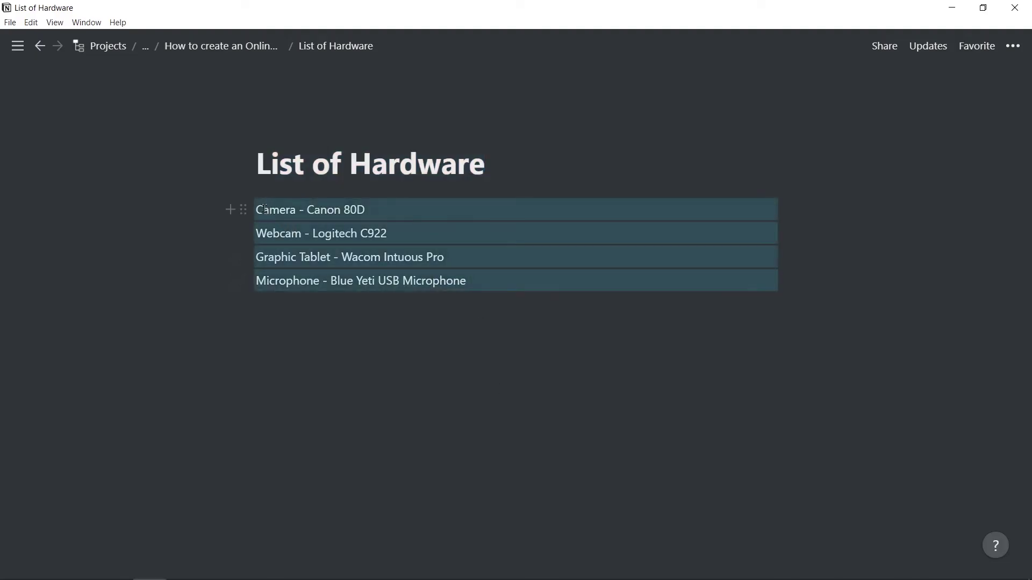
{"action": "key", "text": "alt+Tab"}
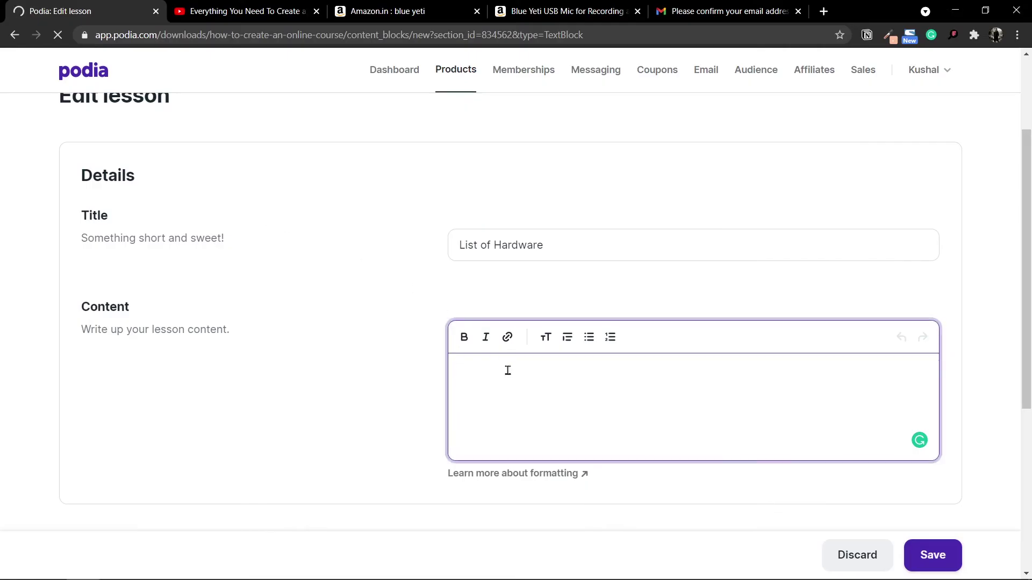
{"action": "key", "text": "ctrl+v"}
{"action": "scroll", "coordinate": [571, 413], "scroll_direction": "down", "scroll_amount": 1}
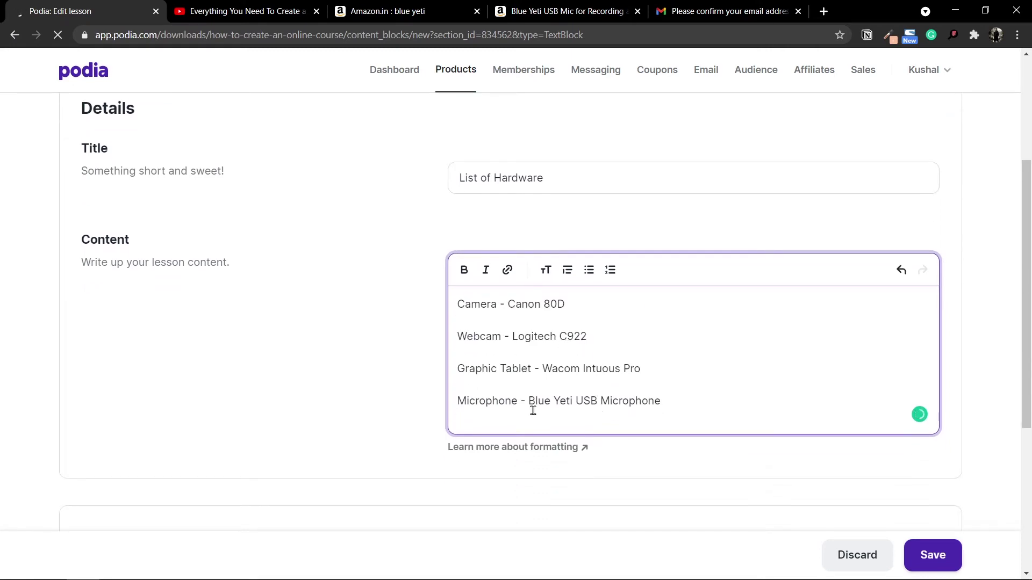
- Copy the web address of the open Amazon product page for the Blue Yeti USB microphone
{"action": "mouse_move", "coordinate": [532, 402]}
{"action": "left_mouse_down"}
{"action": "mouse_move", "coordinate": [658, 401]}
{"action": "mouse_move", "coordinate": [531, 399]}
{"action": "left_mouse_up"}
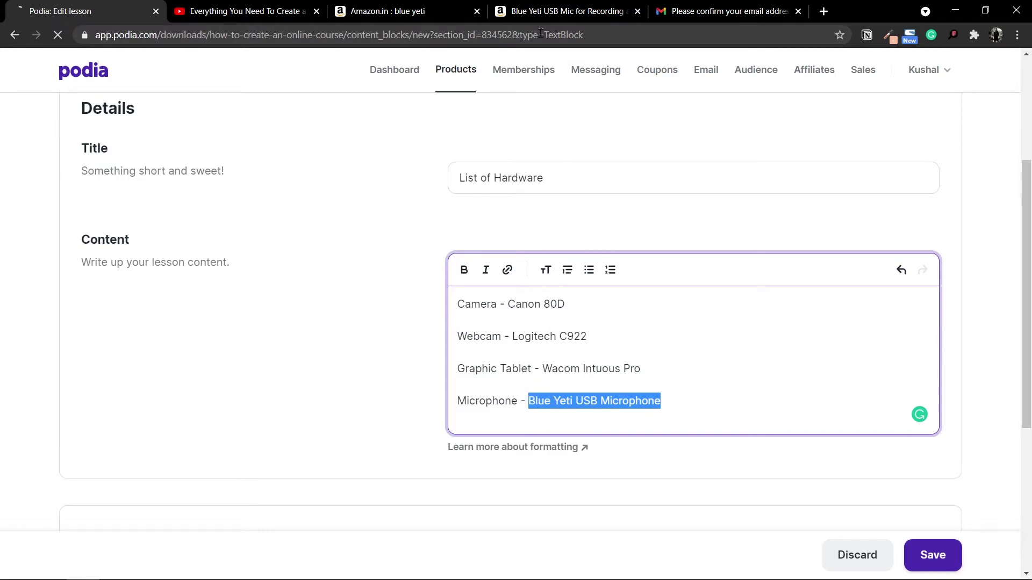
{"action": "left_click", "coordinate": [565, 11]}
{"action": "left_click", "coordinate": [344, 35]}
{"action": "right_click", "coordinate": [344, 35]}
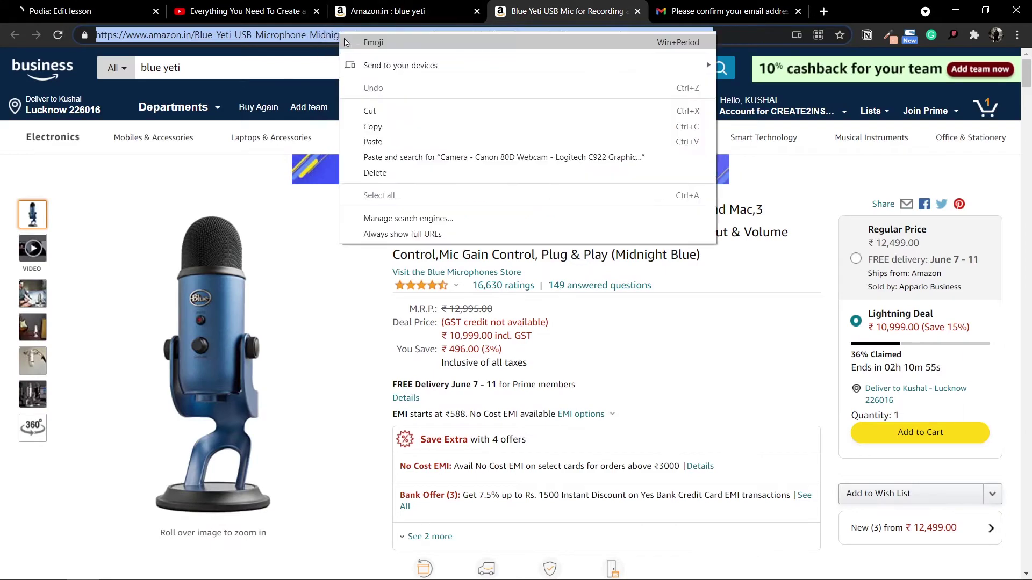
{"action": "key", "text": "Escape"}
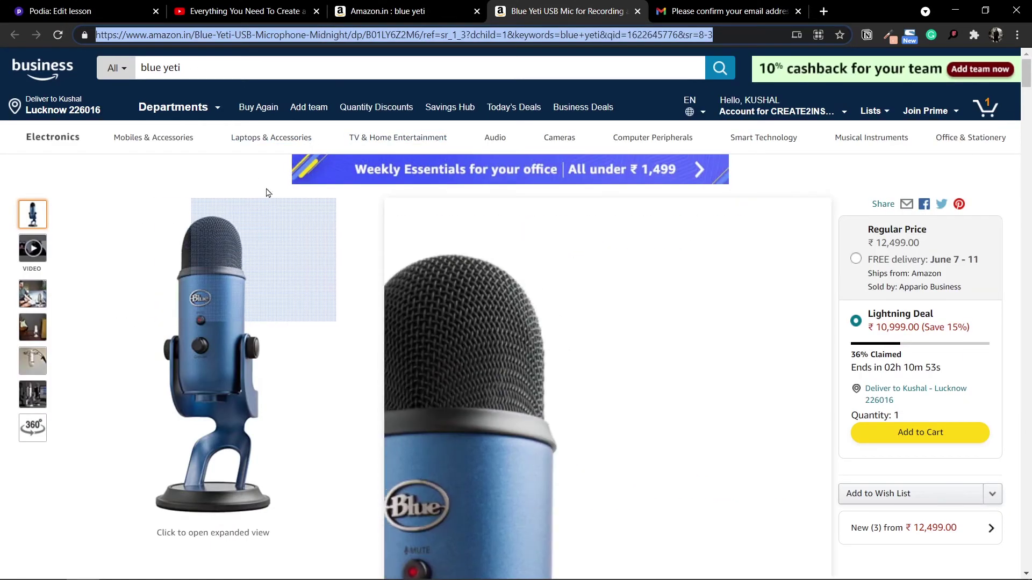
- In the Podia lesson content, link the text "Blue Yeti USB Microphone" to the copied Amazon product page address
{"action": "left_click", "coordinate": [60, 11]}
{"action": "left_click", "coordinate": [666, 408]}
{"action": "left_click_drag", "start_coordinate": [665, 408], "coordinate": [530, 397]}
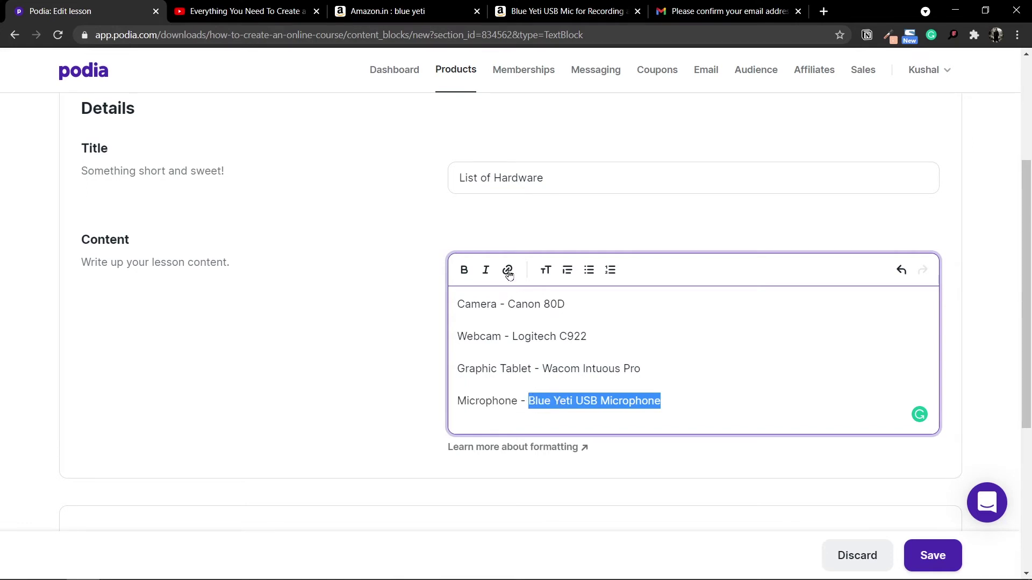
{"action": "left_click", "coordinate": [508, 270]}
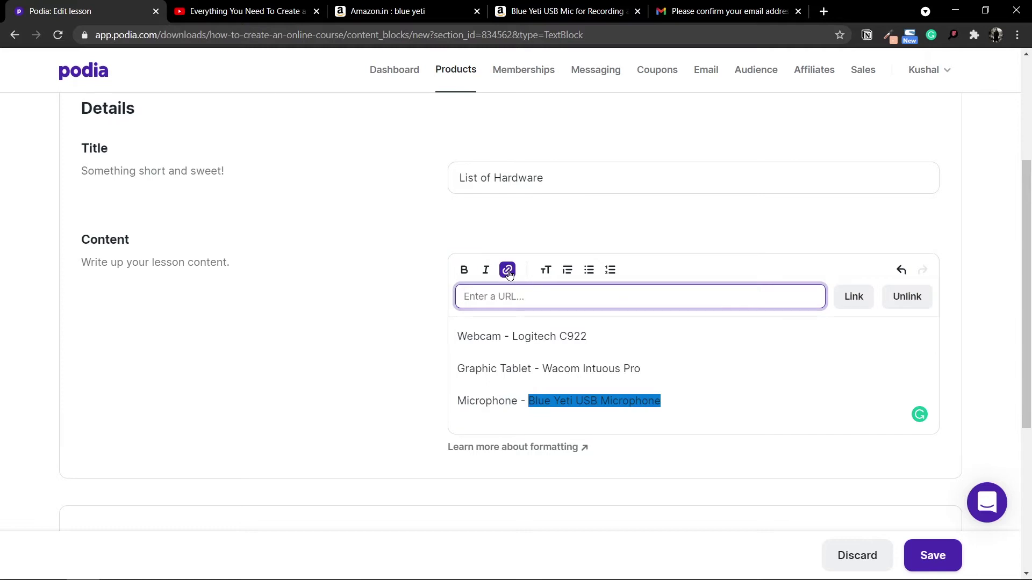
{"action": "left_click", "coordinate": [515, 297]}
{"action": "key", "text": "ctrl+v"}
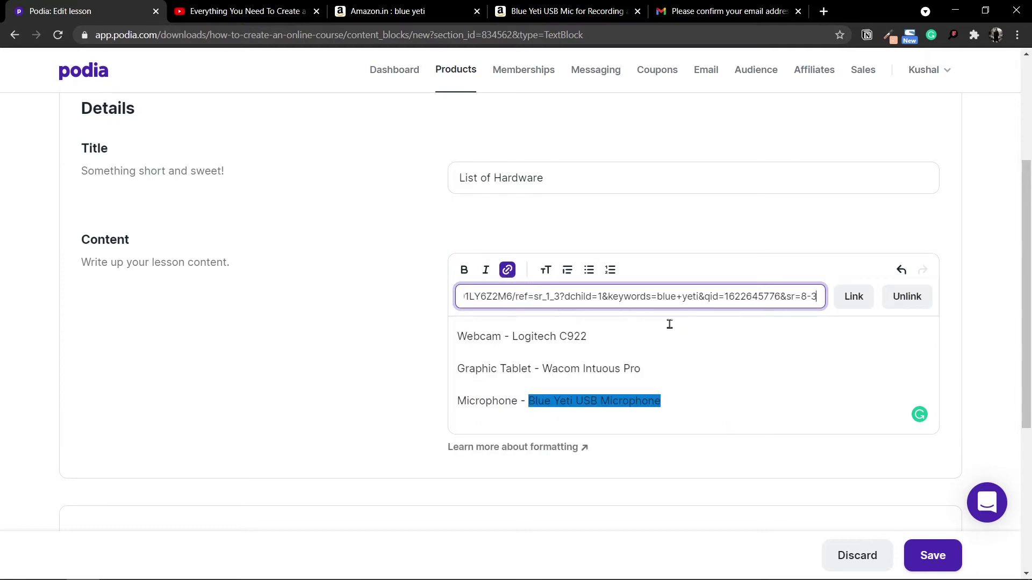
{"action": "left_click", "coordinate": [854, 297]}
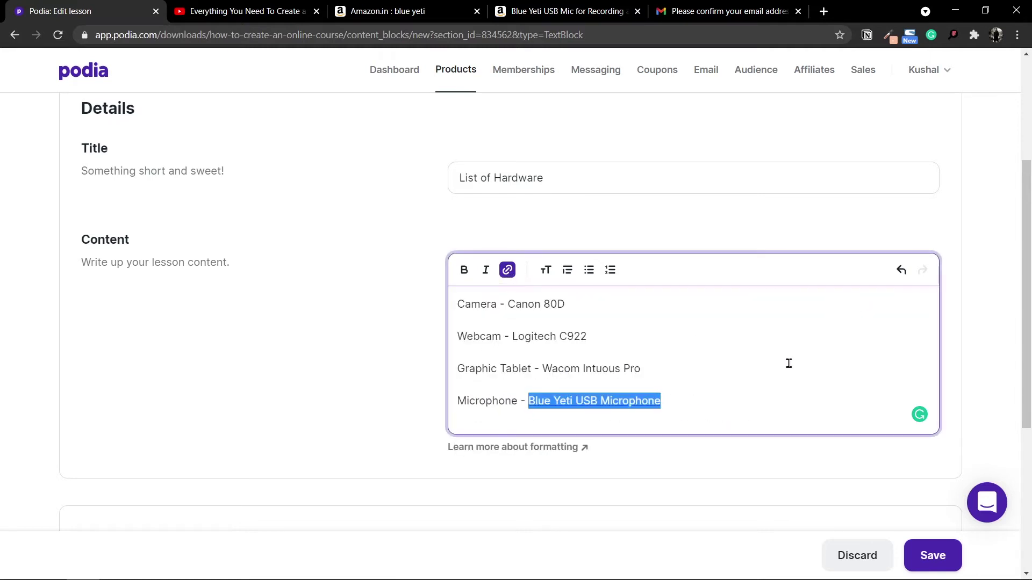
- Make the labels Camera, Webcam, Graphic Tablet and Microphone bold and save the lesson
{"action": "double_click", "coordinate": [477, 307]}
{"action": "left_click", "coordinate": [464, 271]}
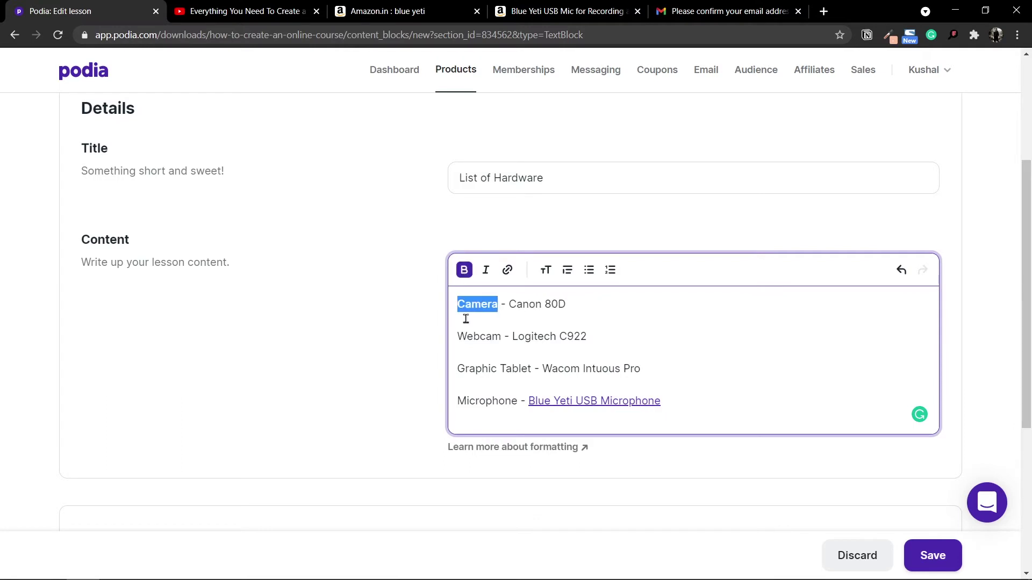
{"action": "double_click", "coordinate": [468, 334]}
{"action": "left_click", "coordinate": [465, 271]}
{"action": "double_click", "coordinate": [473, 369]}
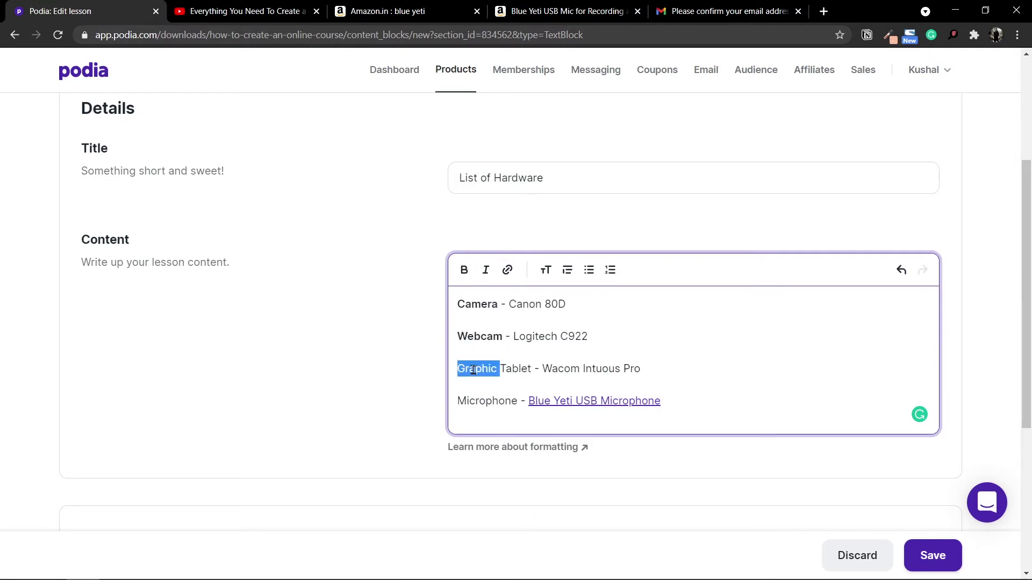
{"action": "left_click_drag", "start_coordinate": [531, 369], "coordinate": [446, 370]}
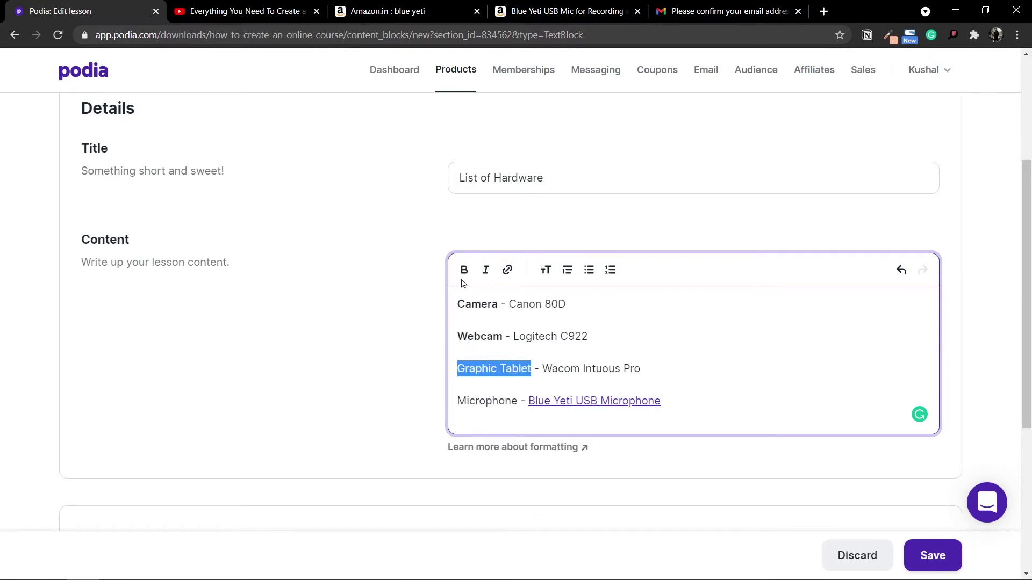
{"action": "left_click", "coordinate": [463, 271]}
{"action": "left_click", "coordinate": [498, 401]}
{"action": "double_click", "coordinate": [499, 401]}
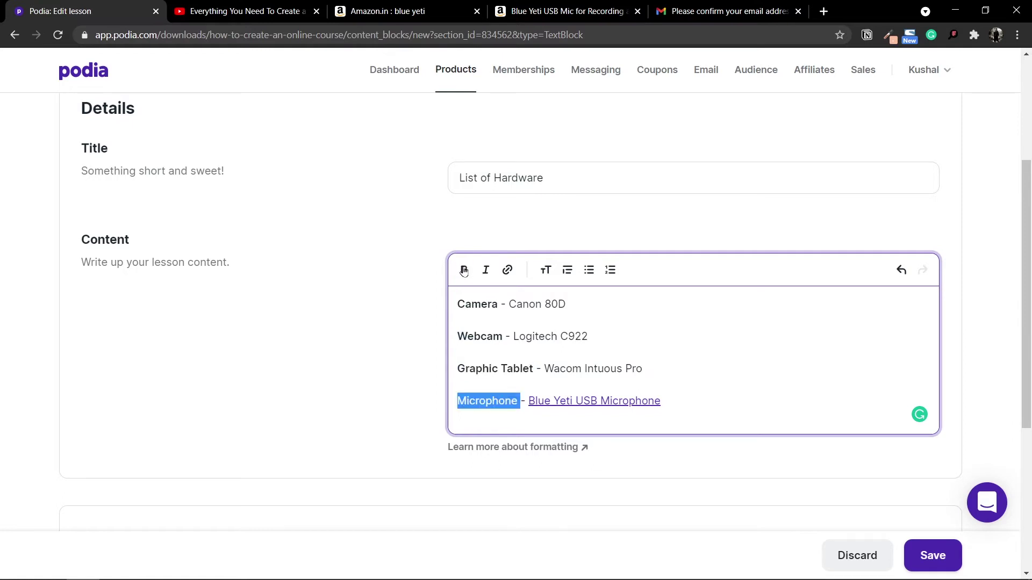
{"action": "left_click", "coordinate": [463, 272]}
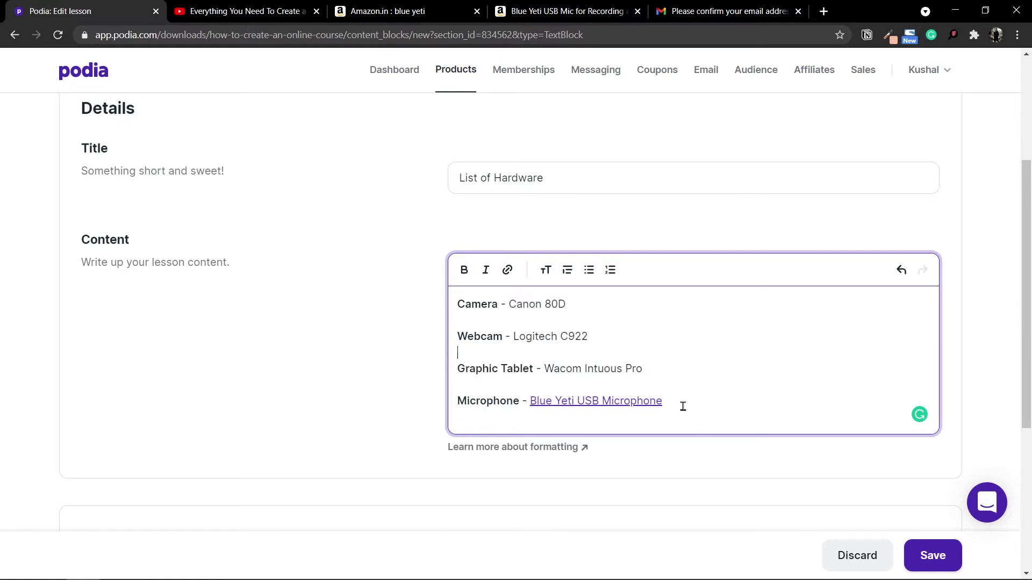
{"action": "left_click", "coordinate": [934, 555]}
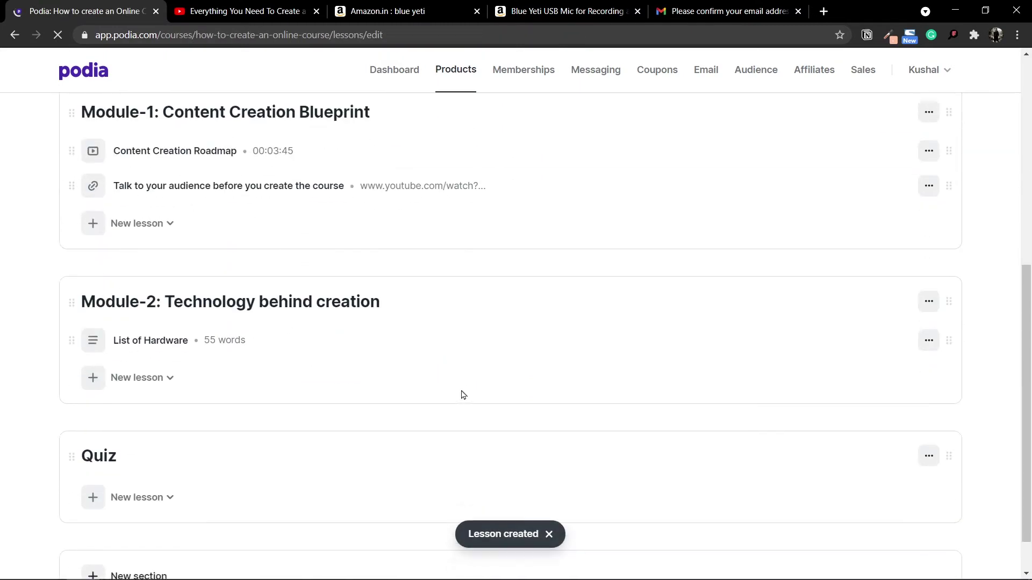
- Start another text lesson in Module-2 and give it the title "List of Software", copied from the Notion page of that name
{"action": "left_click", "coordinate": [150, 370]}
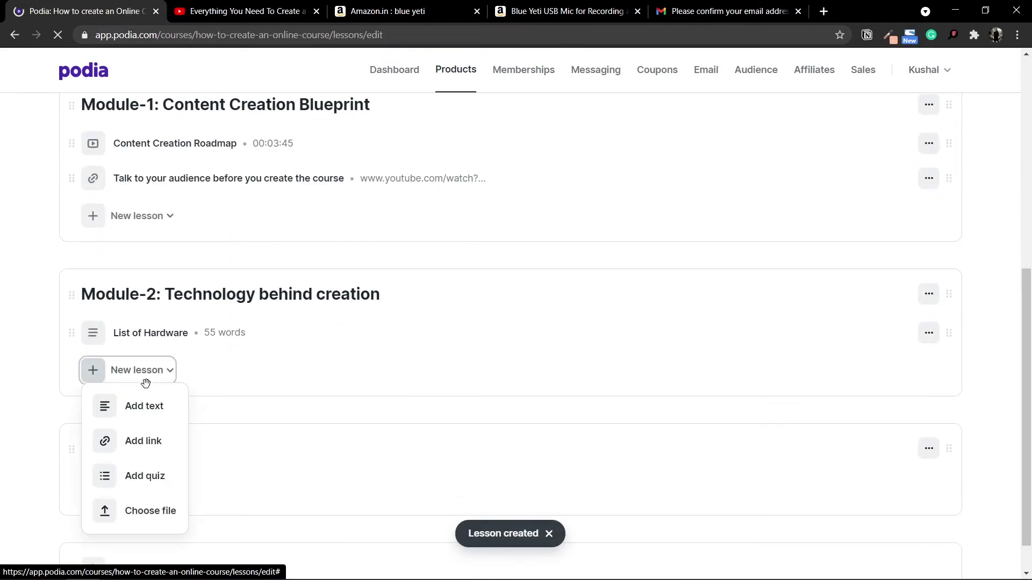
{"action": "left_click", "coordinate": [149, 410]}
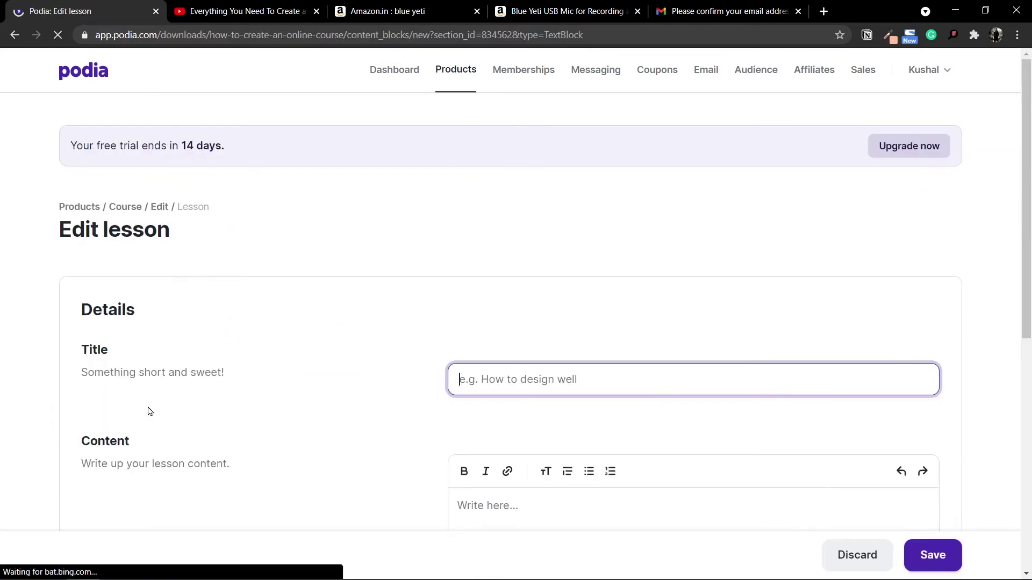
{"action": "key", "text": "alt+Tab"}
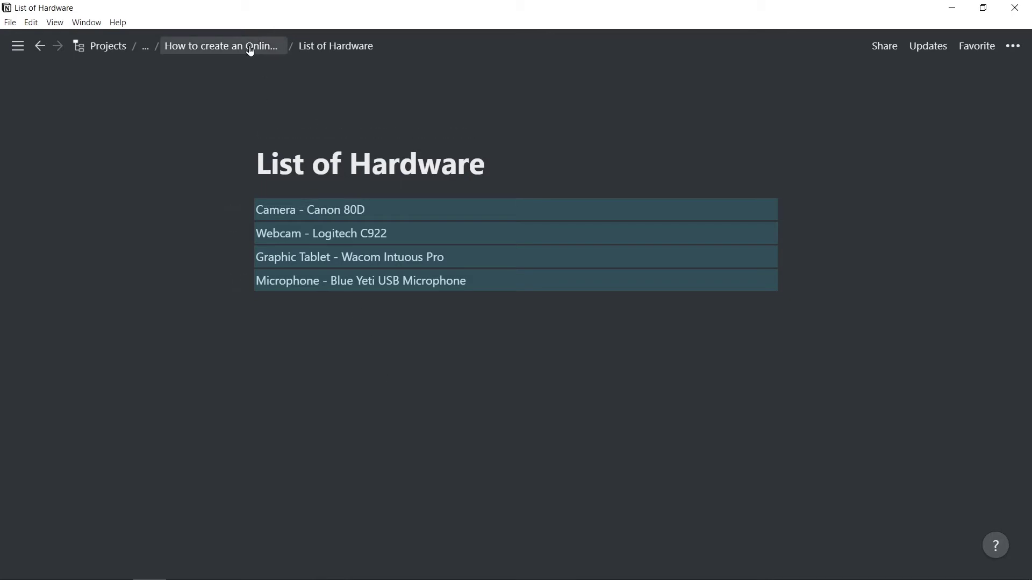
{"action": "left_click", "coordinate": [250, 47]}
{"action": "left_click", "coordinate": [355, 350]}
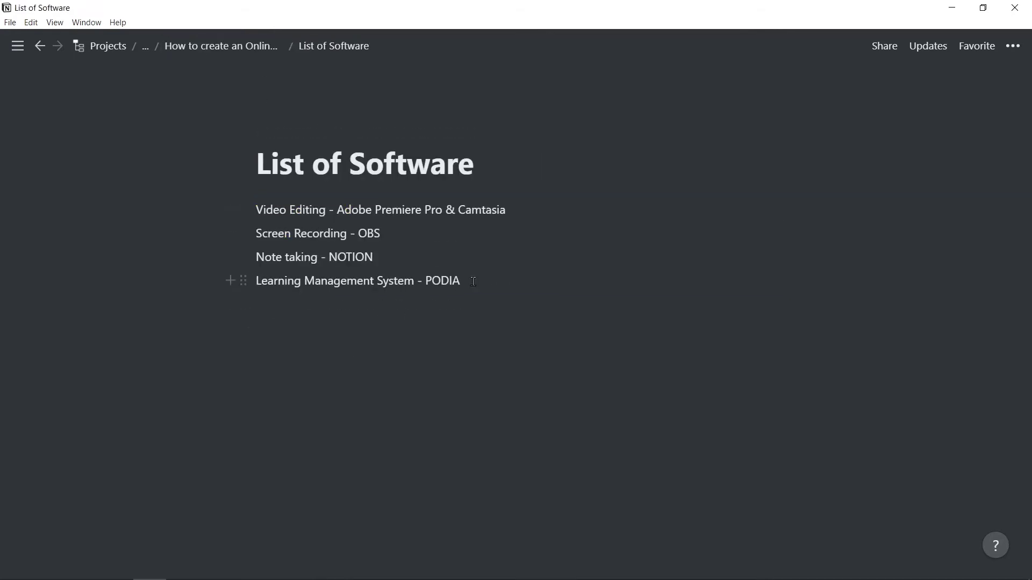
{"action": "mouse_move", "coordinate": [477, 165]}
{"action": "left_mouse_down"}
{"action": "mouse_move", "coordinate": [245, 164]}
{"action": "mouse_move", "coordinate": [474, 166]}
{"action": "left_mouse_up"}
{"action": "left_click", "coordinate": [277, 166]}
{"action": "key", "text": "ctrl+c"}
{"action": "key", "text": "alt+Tab"}
{"action": "key", "text": "ctrl+v"}
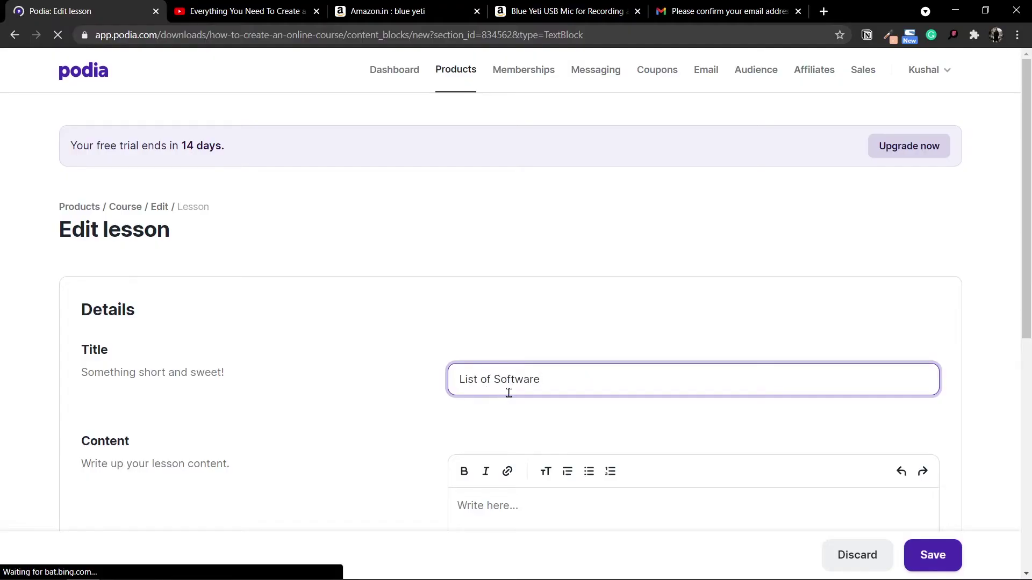
- Copy the four software lines from Notion, from Video Editing to Learning Management System, into the Podia lesson content and save the lesson
{"action": "scroll", "coordinate": [508, 393], "scroll_direction": "down", "scroll_amount": 4}
{"action": "key", "text": "alt+Tab"}
{"action": "left_click_drag", "start_coordinate": [491, 281], "coordinate": [265, 214]}
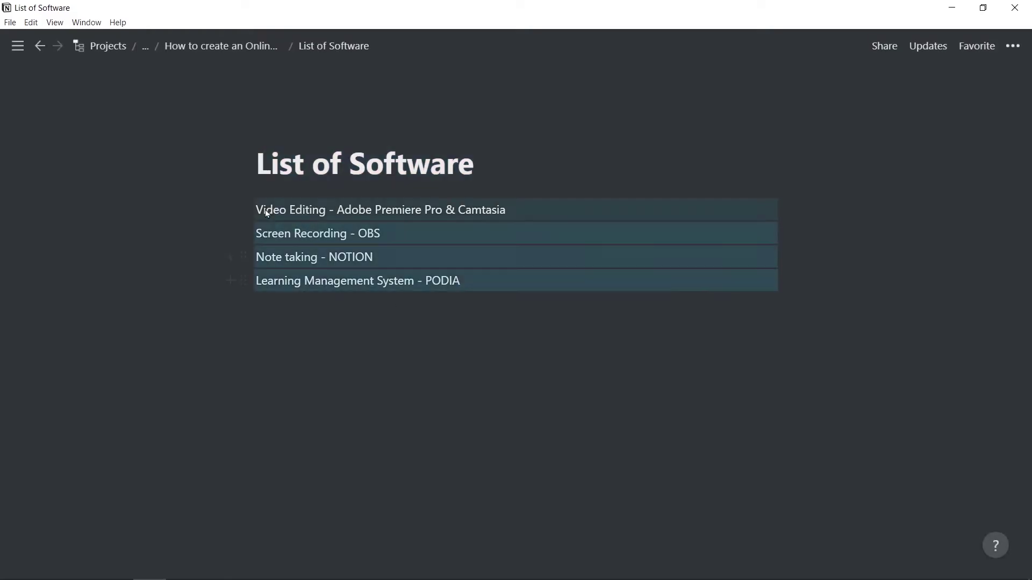
{"action": "key", "text": "ctrl+c"}
{"action": "key", "text": "alt+Tab"}
{"action": "key", "text": "ctrl+v"}
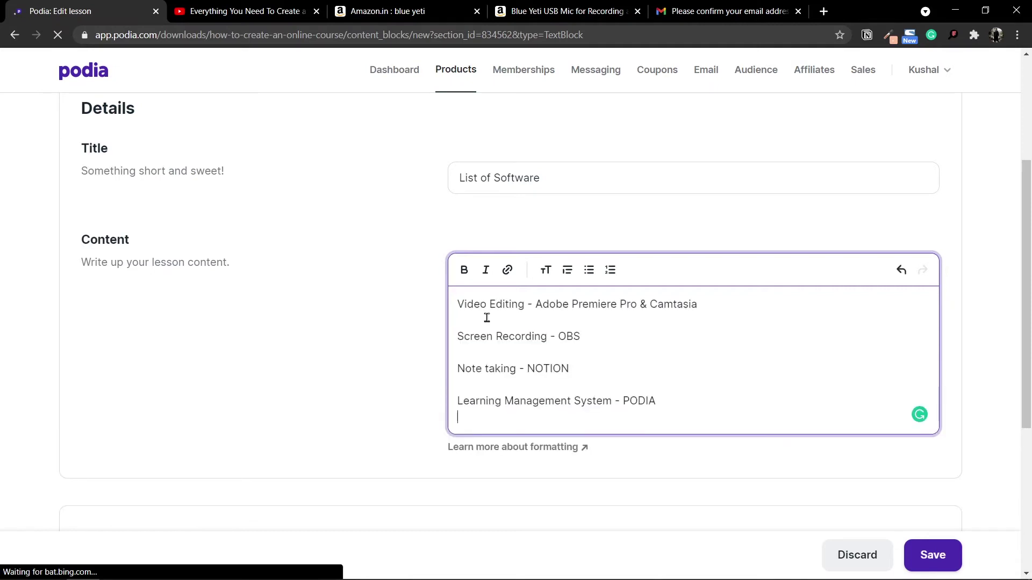
{"action": "left_click", "coordinate": [932, 555]}
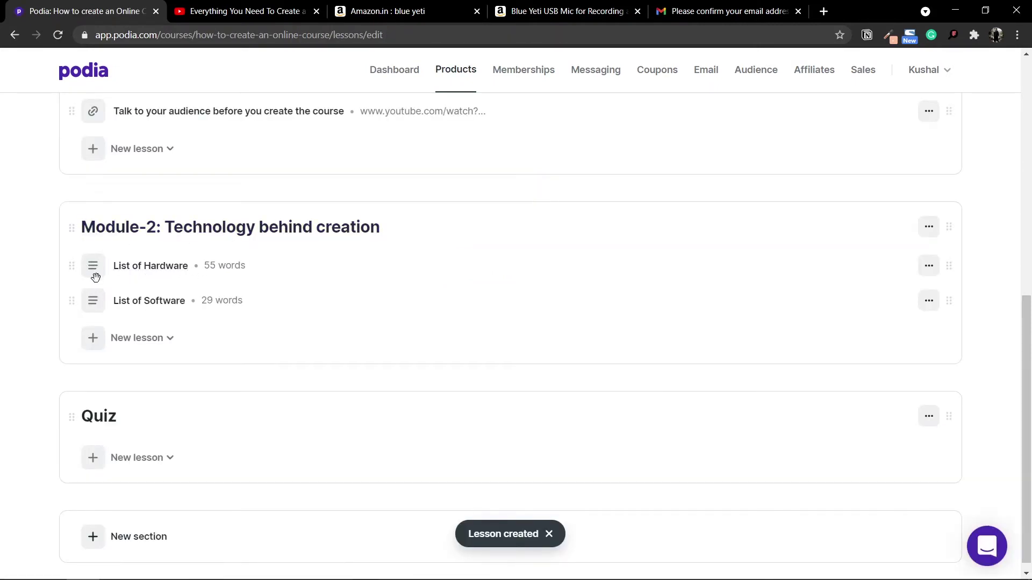
- Add a quiz lesson to the Quiz section and copy the title "Challenge your concepts" from the quiz page in Notion
{"action": "left_click", "coordinate": [165, 460]}
{"action": "left_click", "coordinate": [144, 391]}
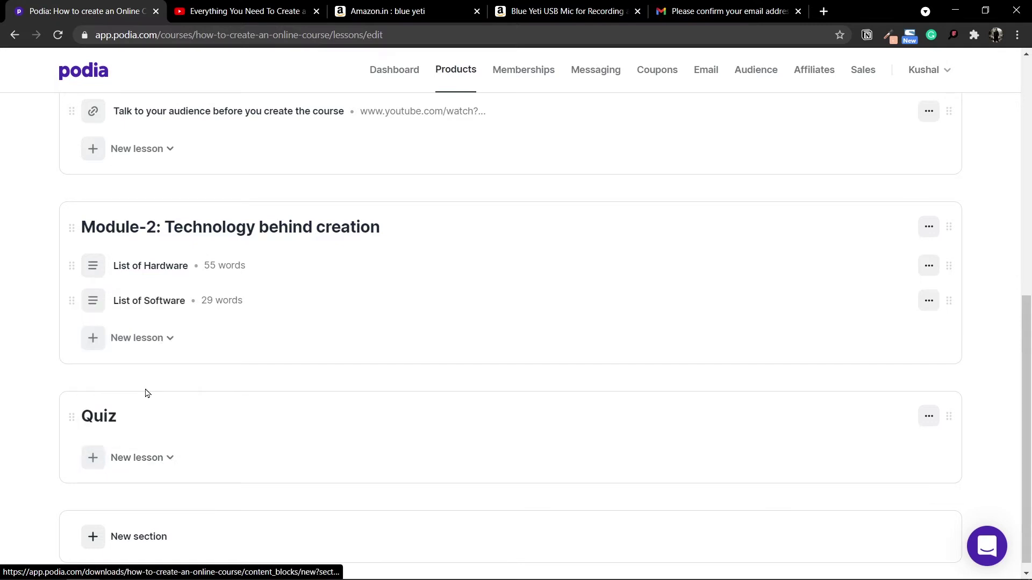
{"action": "scroll", "coordinate": [270, 369], "scroll_direction": "down", "scroll_amount": 1}
{"action": "key", "text": "alt+Tab"}
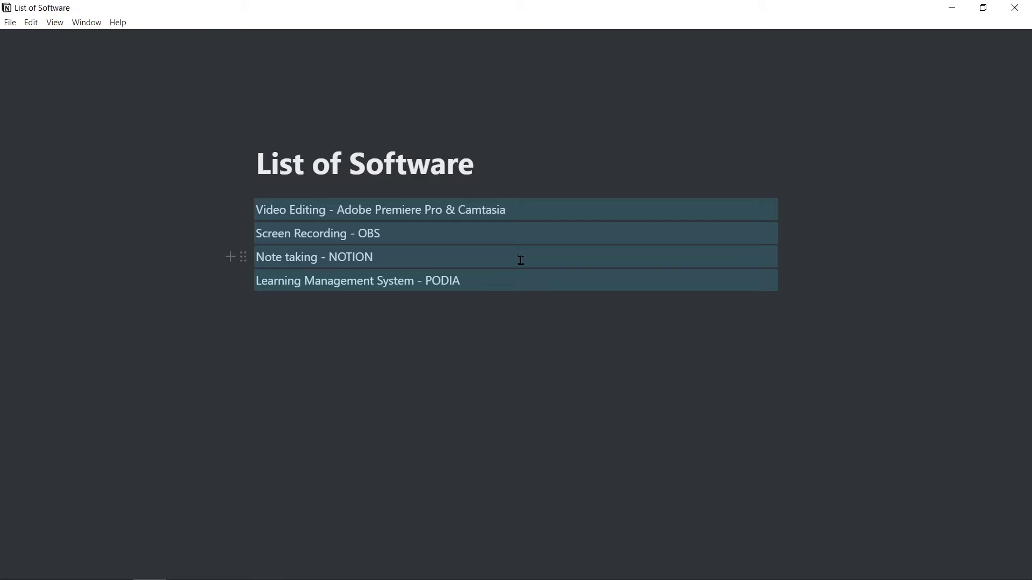
{"action": "left_click", "coordinate": [249, 46]}
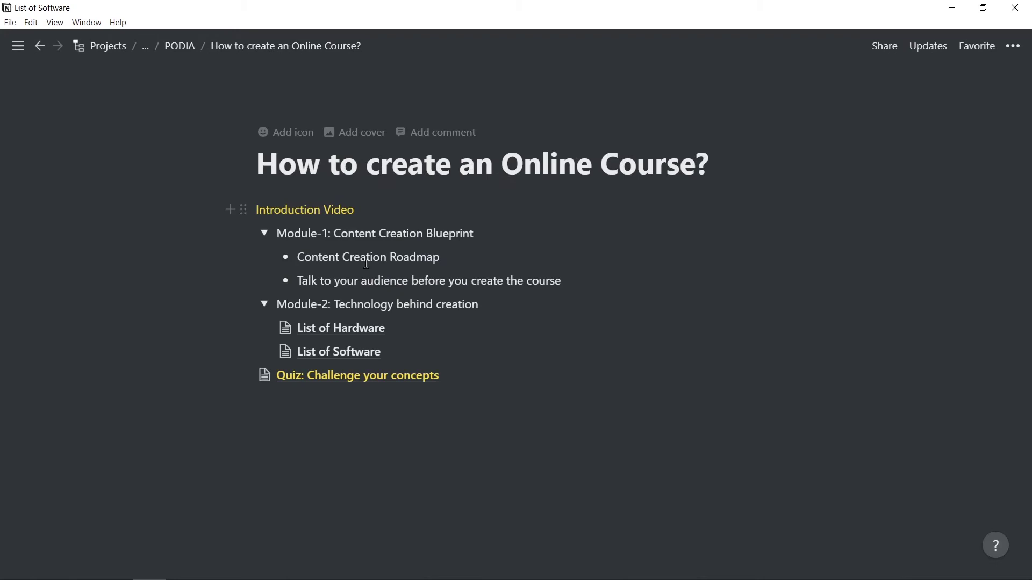
{"action": "left_click", "coordinate": [368, 379]}
{"action": "left_click_drag", "start_coordinate": [337, 167], "coordinate": [692, 162]}
{"action": "key", "text": "alt+Tab"}
- Replace the Podia quiz's "Untitled" title with "Challenge your concepts"
{"action": "left_click", "coordinate": [503, 253]}
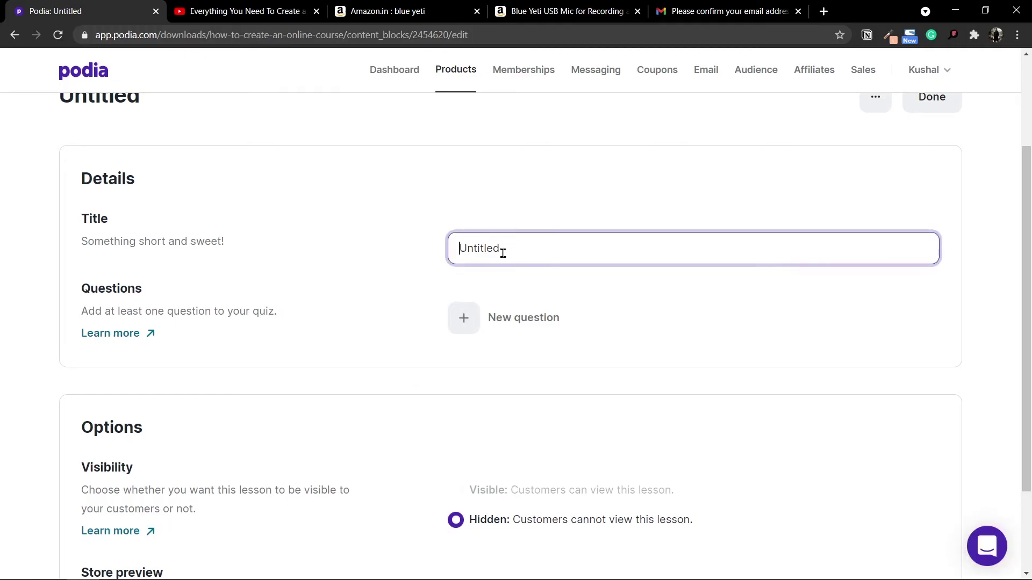
{"action": "key", "text": "ctrl+v"}
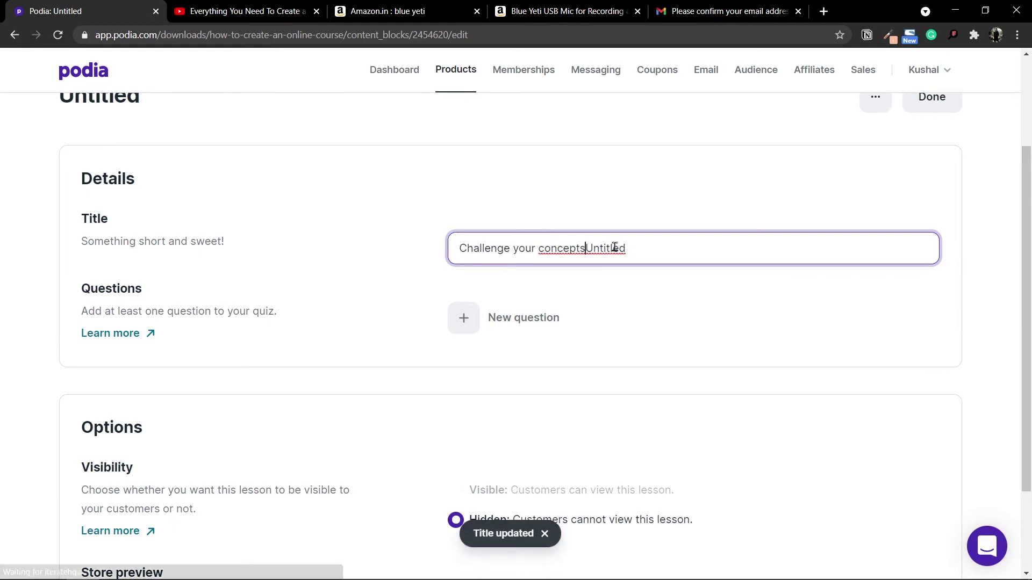
{"action": "left_click", "coordinate": [644, 249]}
{"action": "key", "text": "BackSpace"}
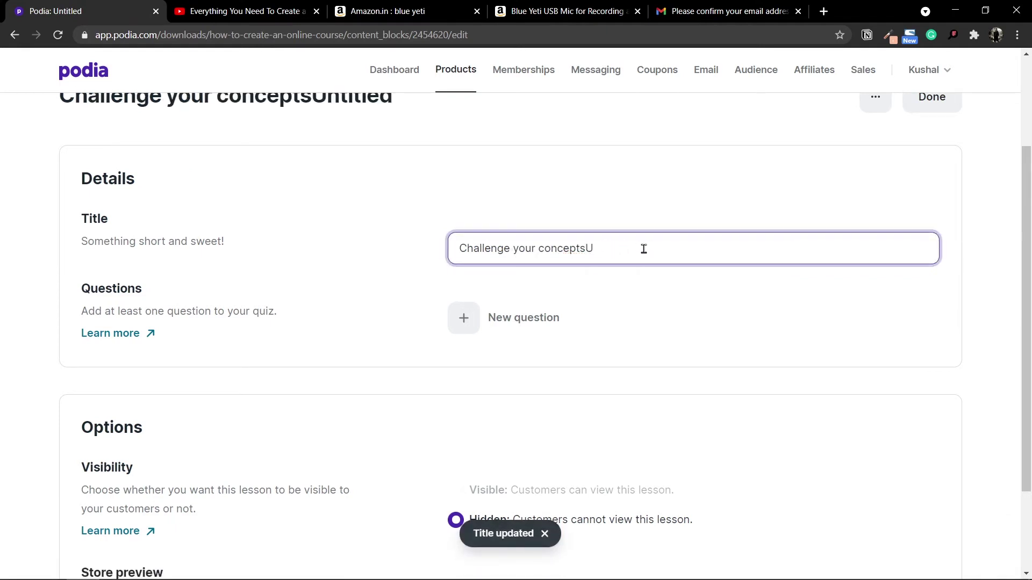
{"action": "key", "text": "BackSpace"}
- Start a new question in the Podia quiz and enter "Challenge your concepts" as its question text
{"action": "left_click", "coordinate": [463, 318]}
{"action": "key", "text": "alt+Tab"}
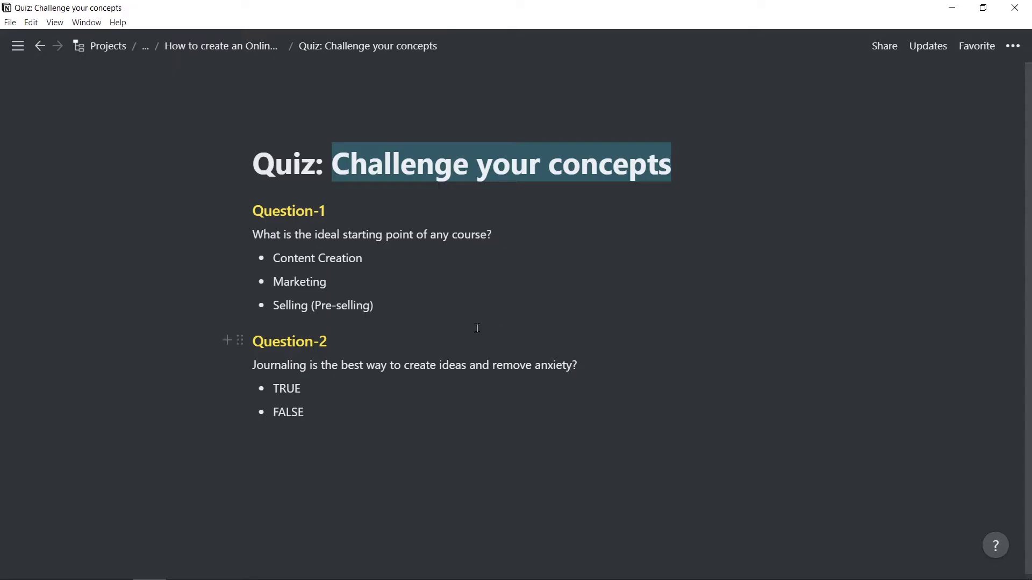
{"action": "left_click_drag", "start_coordinate": [513, 237], "coordinate": [247, 236]}
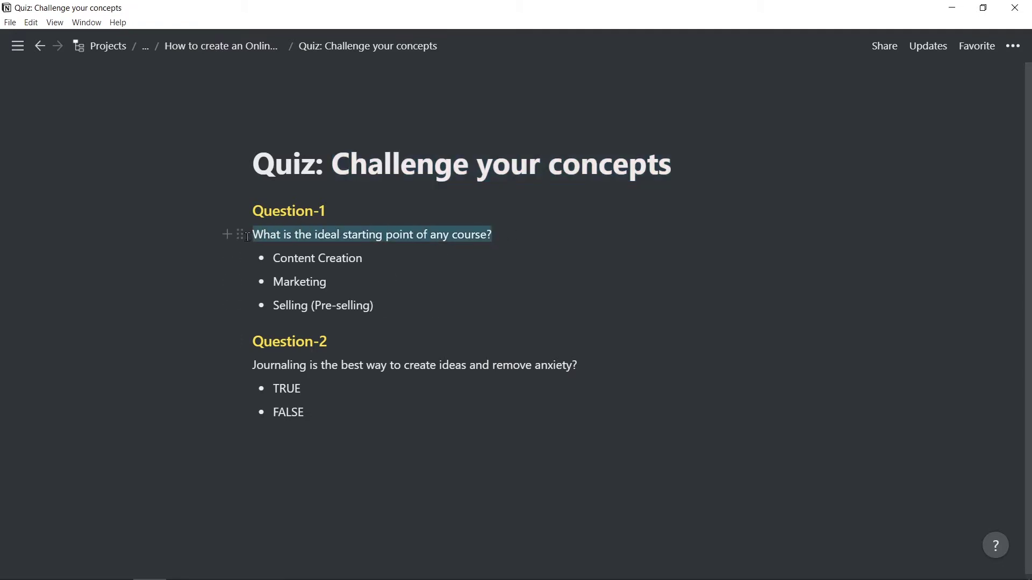
{"action": "key", "text": "alt+Tab"}
{"action": "left_click", "coordinate": [530, 364]}
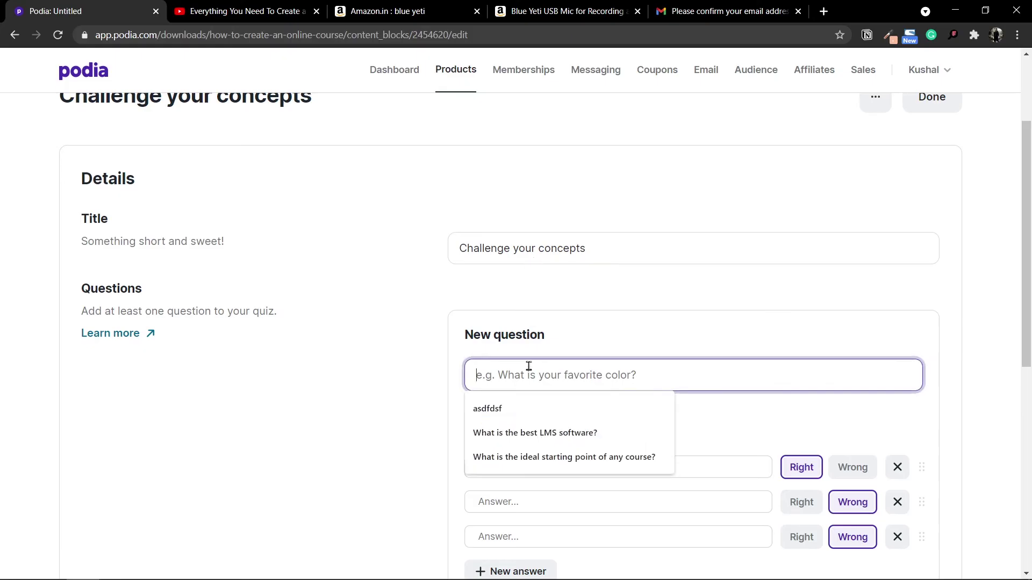
{"action": "key", "text": "ctrl+v"}
{"action": "key", "text": "Tab"}
- Copy "Content Creation" and "Marketing" from Question-1 in Notion into the first two answers of the Podia question
{"action": "key", "text": "alt+Tab"}
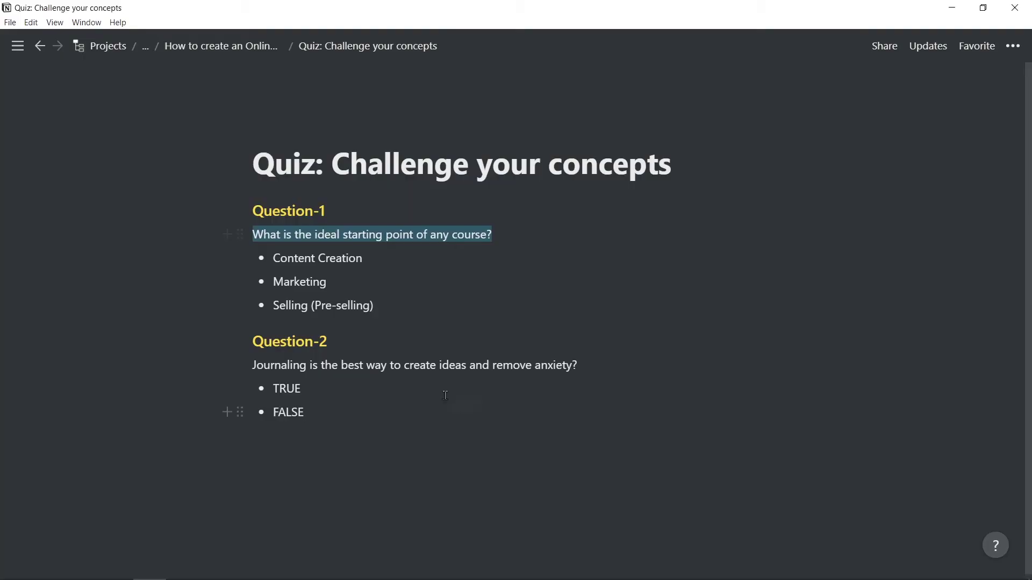
{"action": "left_click_drag", "start_coordinate": [365, 260], "coordinate": [271, 256]}
{"action": "key", "text": "ctrl+c"}
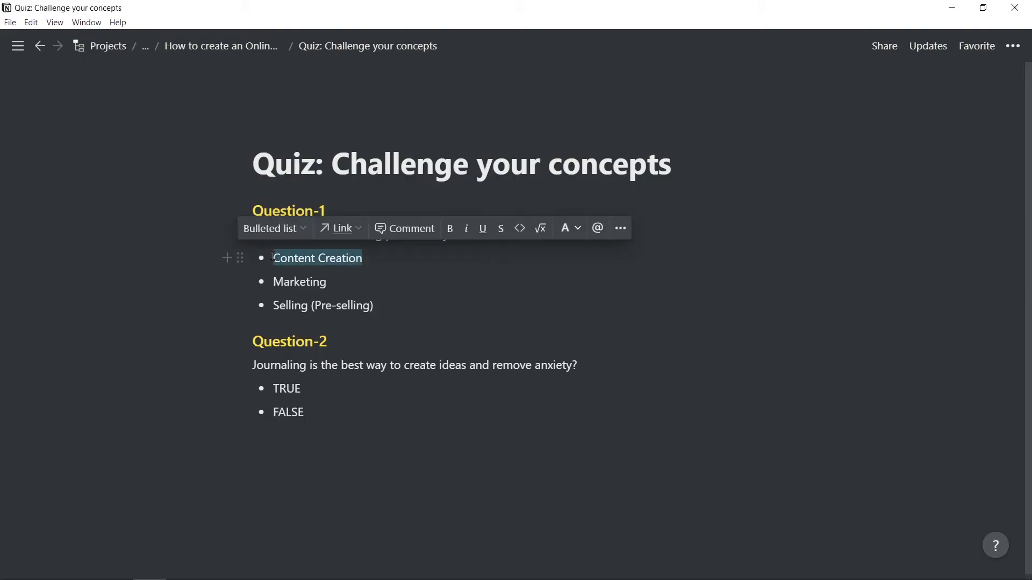
{"action": "key", "text": "alt+Tab"}
{"action": "key", "text": "ctrl+v"}
{"action": "key", "text": "Tab"}
{"action": "key", "text": "alt+Tab"}
{"action": "left_click_drag", "start_coordinate": [328, 281], "coordinate": [273, 282]}
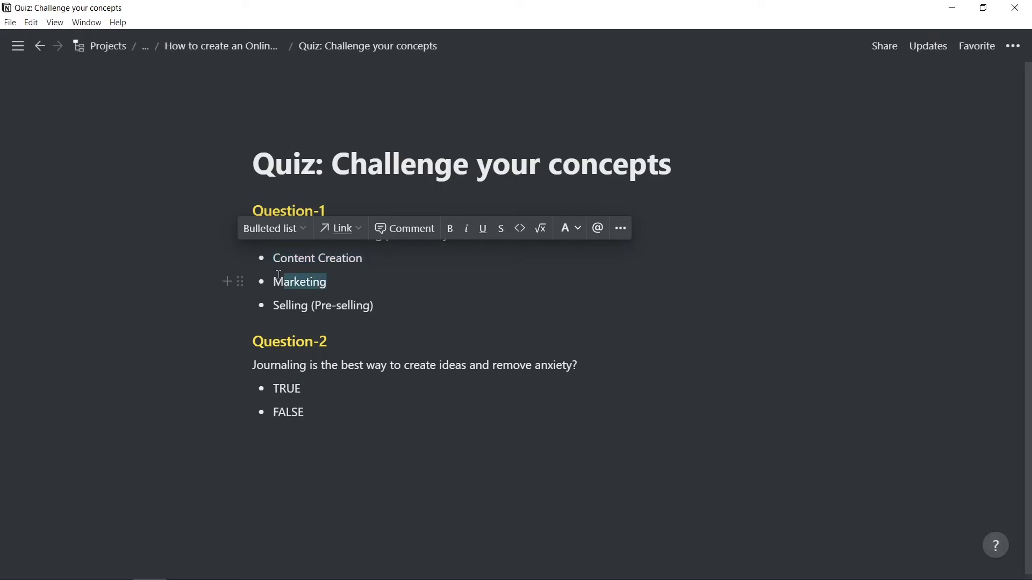
{"action": "key", "text": "alt+Tab"}
- Copy "Selling (Pre-selling)" from Question-1 in Notion into the third answer of the Podia question
{"action": "key", "text": "alt+Tab"}
{"action": "left_click_drag", "start_coordinate": [374, 307], "coordinate": [275, 308]}
{"action": "key", "text": "ctrl+c"}
{"action": "key", "text": "alt+Tab"}
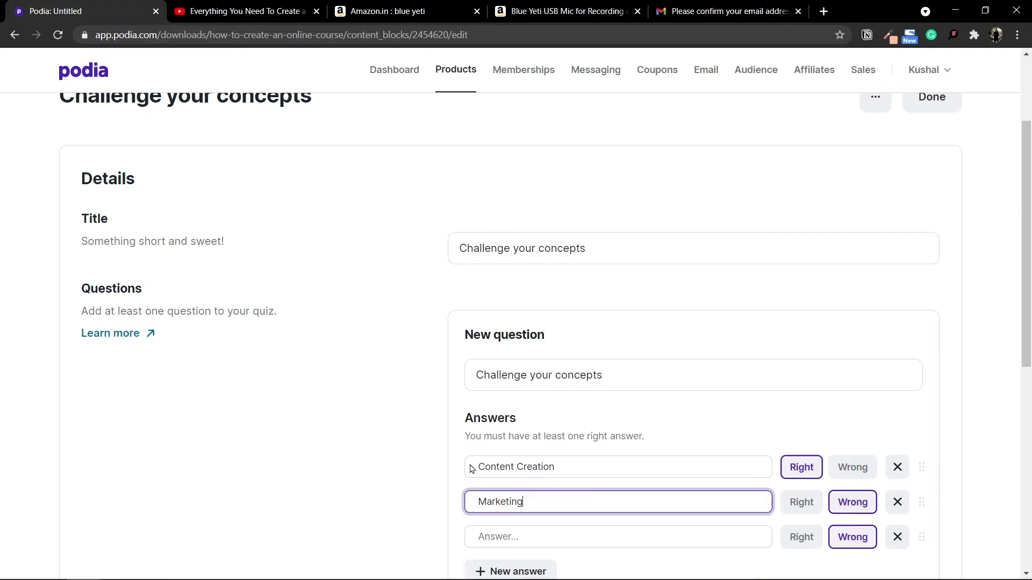
{"action": "scroll", "coordinate": [595, 339], "scroll_direction": "down", "scroll_amount": 4}
{"action": "left_click", "coordinate": [595, 338]}
{"action": "key", "text": "ctrl+v"}
{"action": "left_click", "coordinate": [652, 266]}
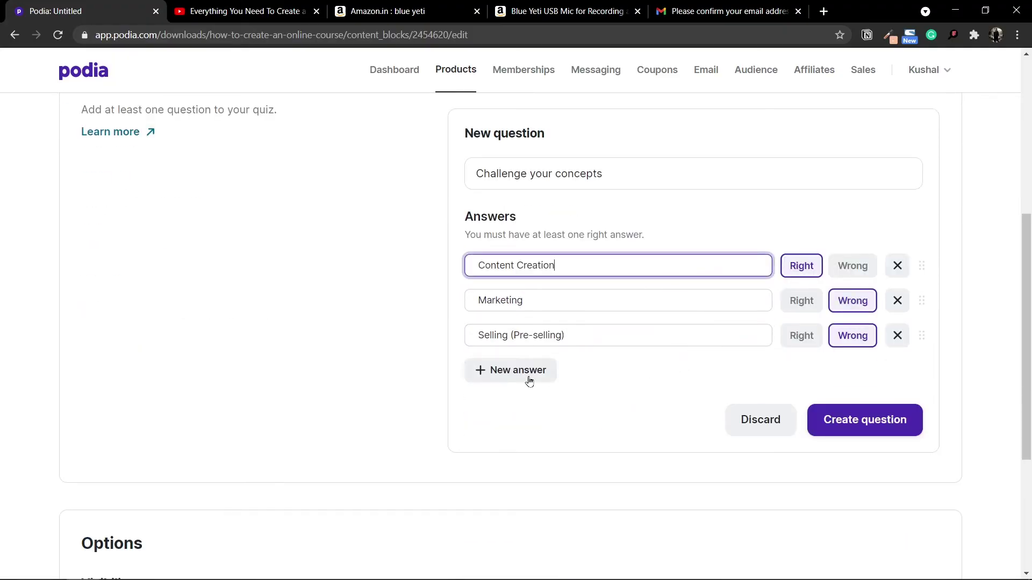
{"action": "left_click", "coordinate": [508, 373]}
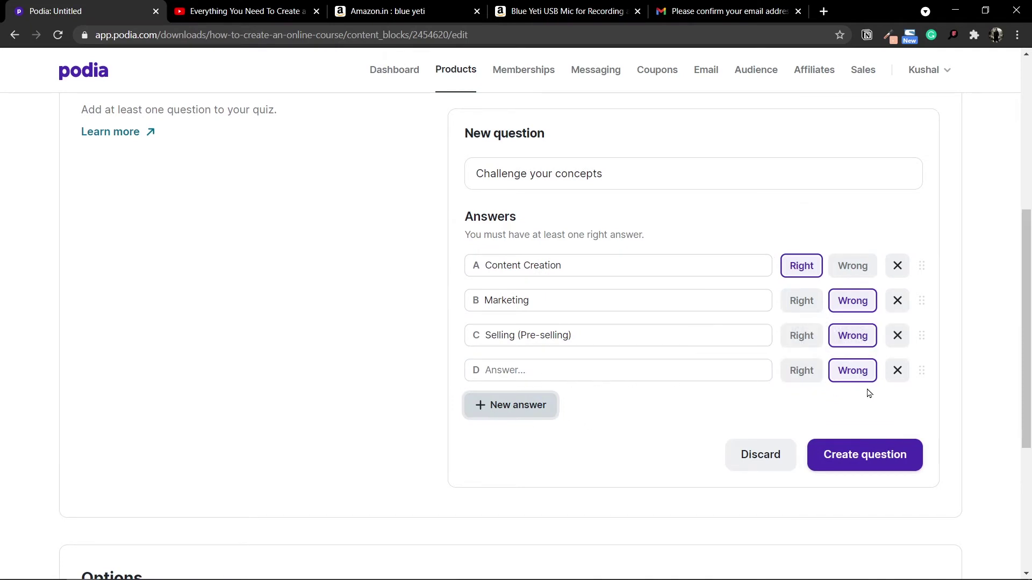
{"action": "left_click", "coordinate": [897, 374]}
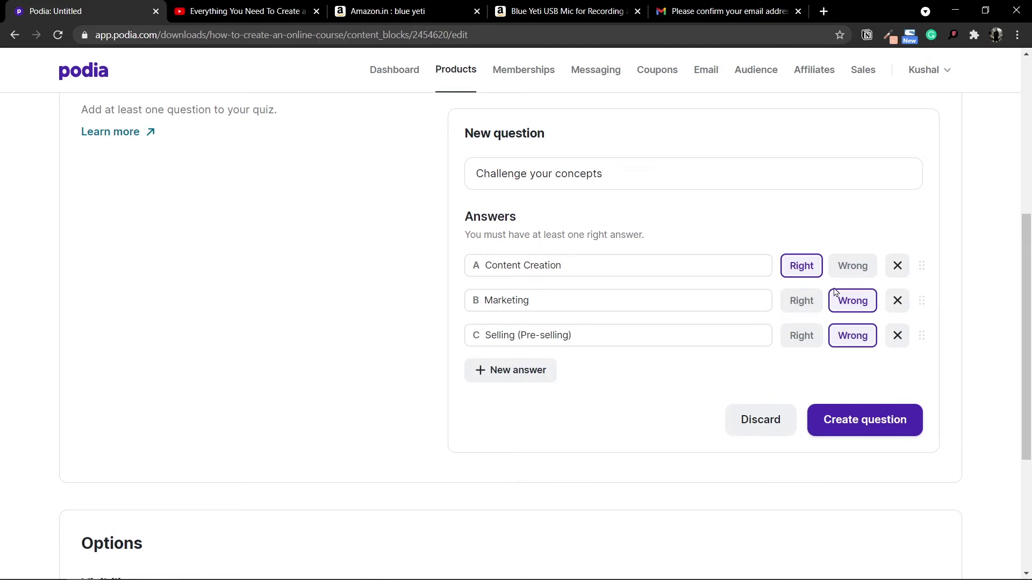
- Set "Content Creation" to Wrong and "Selling (Pre-selling)" to Right, and create the question
{"action": "left_click", "coordinate": [846, 267]}
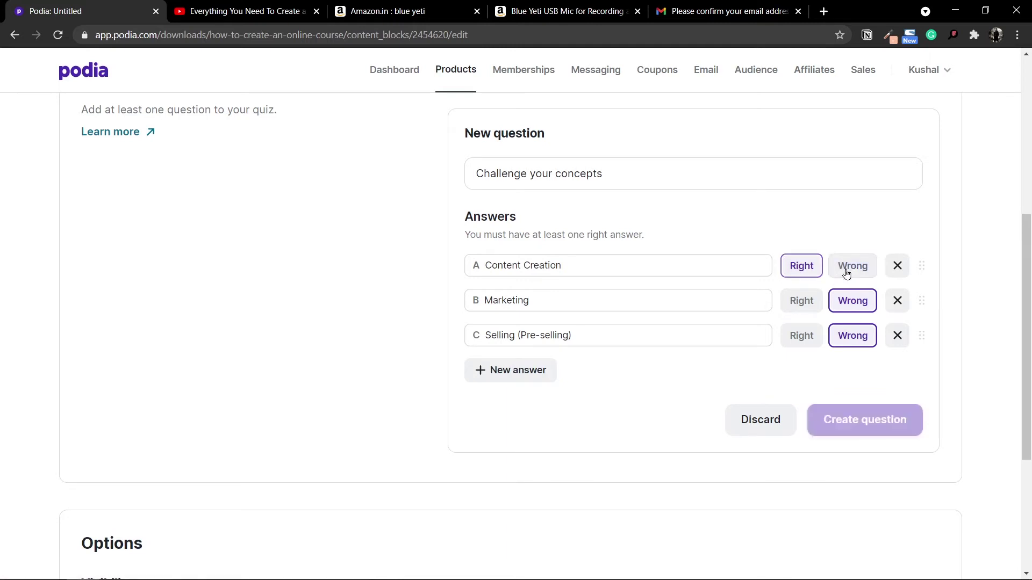
{"action": "left_click", "coordinate": [802, 342]}
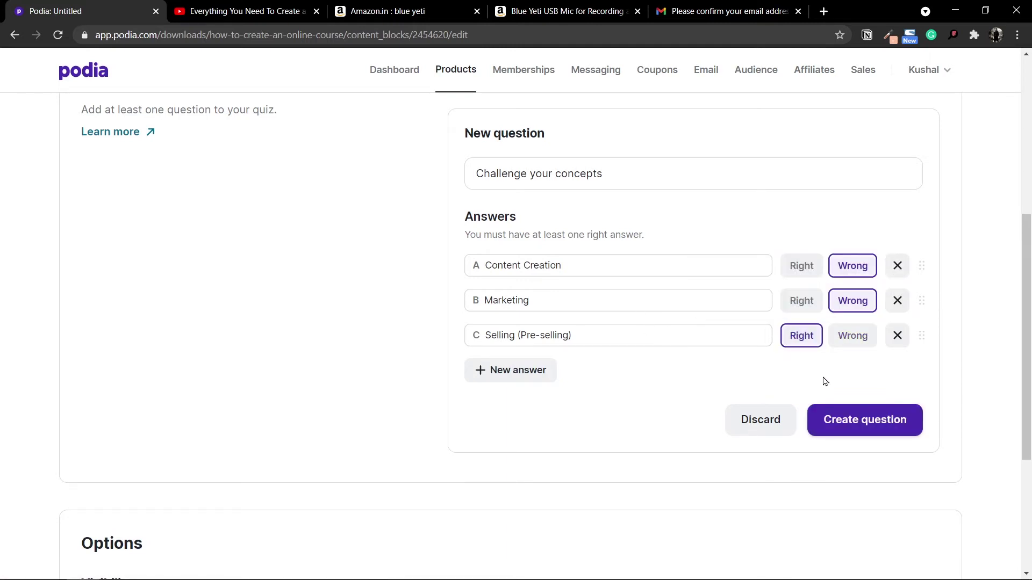
{"action": "left_click", "coordinate": [880, 427]}
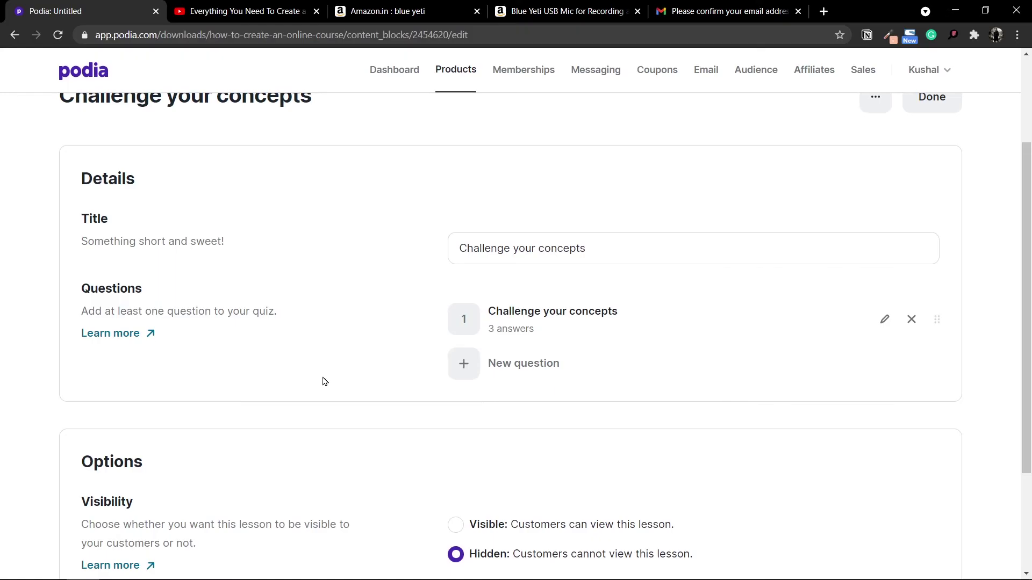
- Start a second quiz question with the text "Journaling is the best way to create ideas and remove anxiety?"
{"action": "left_click", "coordinate": [463, 364]}
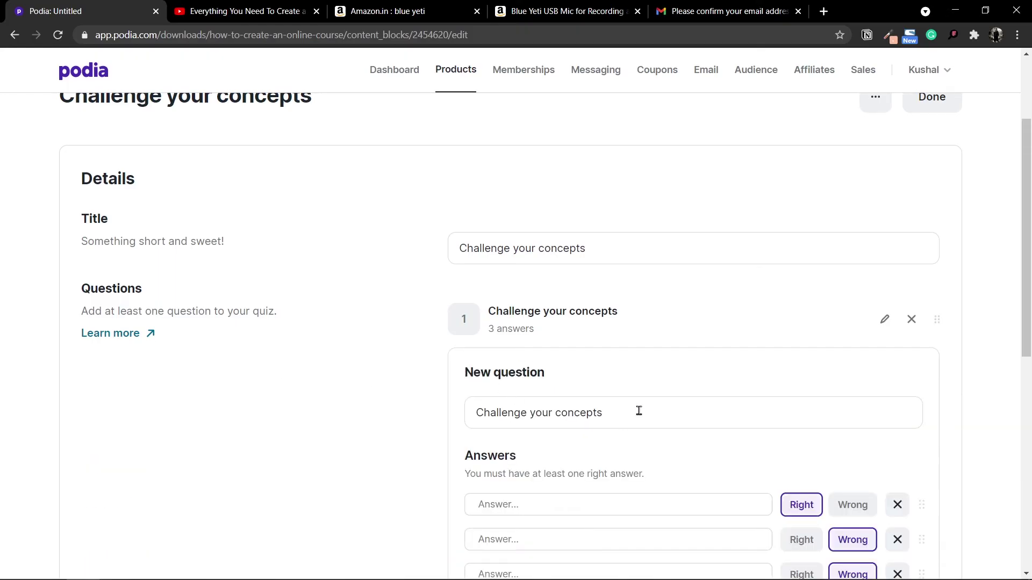
{"action": "scroll", "coordinate": [639, 411], "scroll_direction": "down", "scroll_amount": 1}
{"action": "left_click", "coordinate": [463, 346]}
{"action": "key", "text": "ctrl+a"}
{"action": "key", "text": "ctrl+v"}
- Copy "TRUE" from Question-2 in Notion into the first answer of the Podia journaling question
{"action": "key", "text": "alt+Tab"}
{"action": "double_click", "coordinate": [286, 388]}
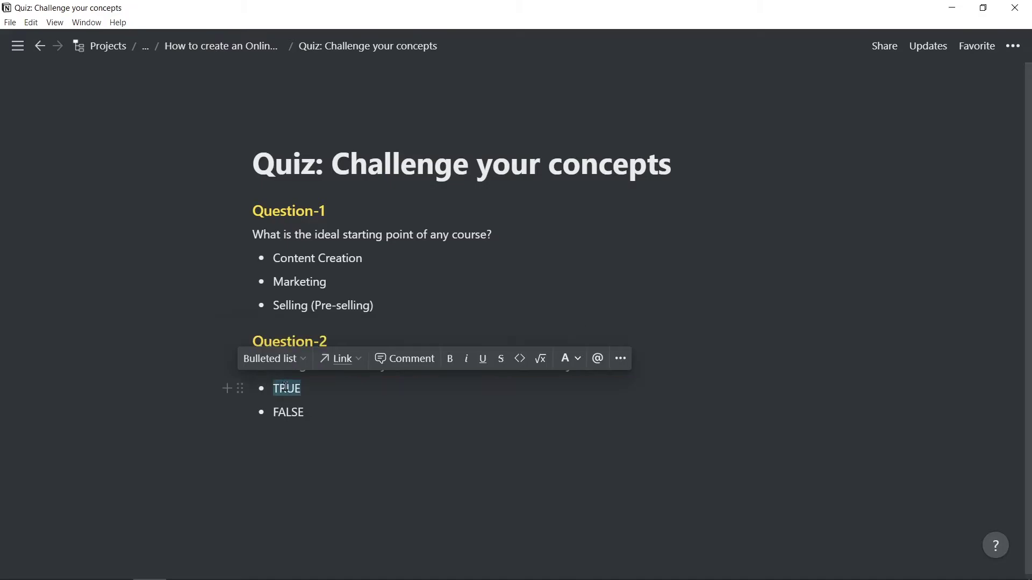
{"action": "key", "text": "alt+Tab"}
{"action": "left_click", "coordinate": [535, 441]}
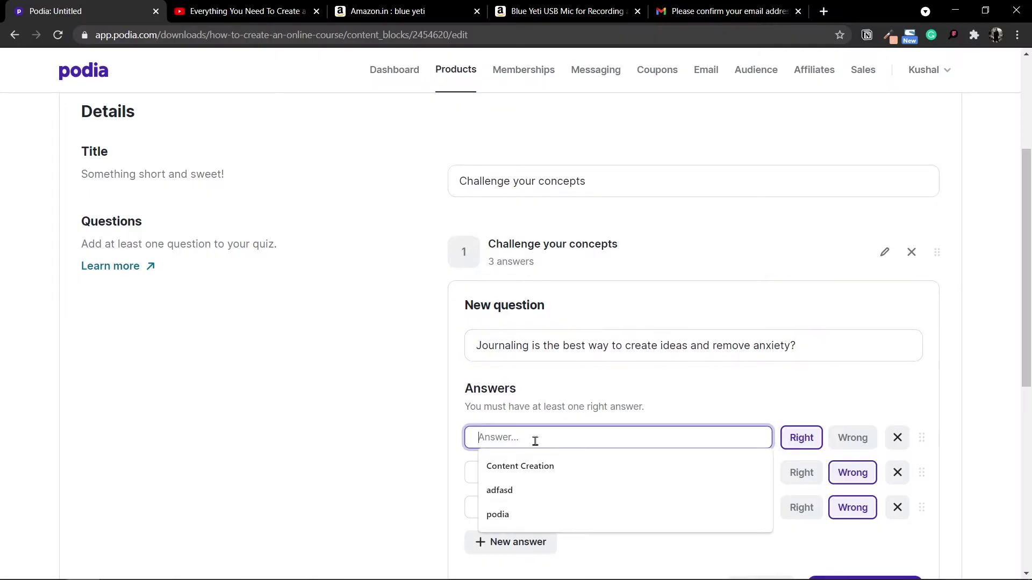
{"action": "key", "text": "ctrl+v"}
- Copy "FALSE" from Question-2 in Notion into the second Podia answer and remove the empty third answer
{"action": "key", "text": "alt+Tab"}
{"action": "left_click", "coordinate": [303, 411]}
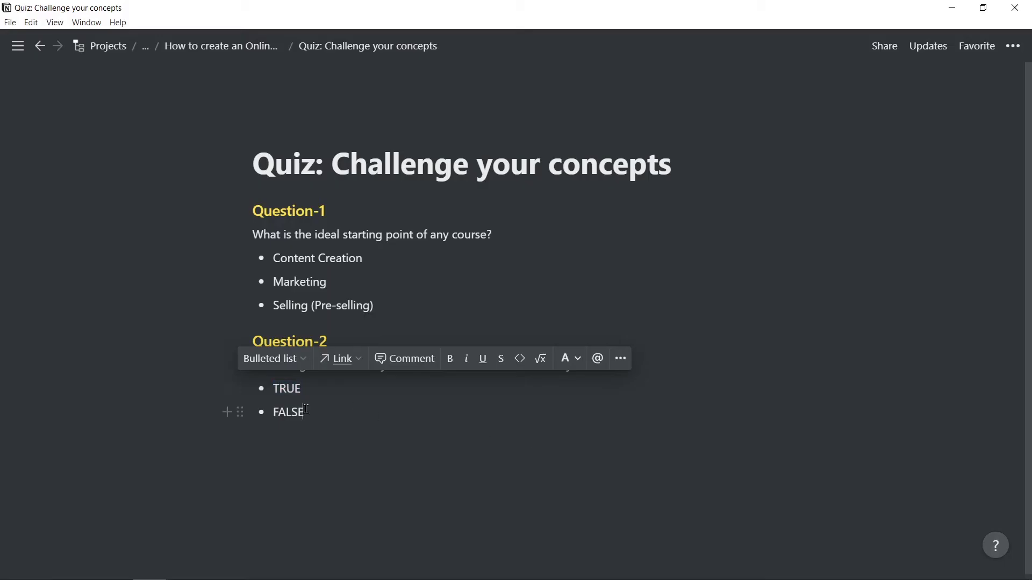
{"action": "double_click", "coordinate": [292, 411]}
{"action": "key", "text": "ctrl+c"}
{"action": "key", "text": "alt+Tab"}
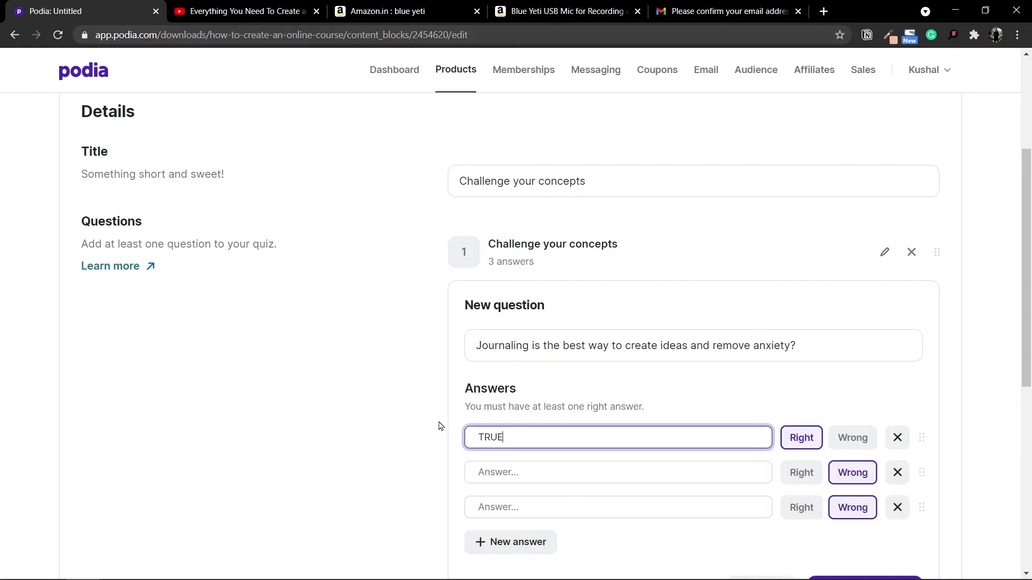
{"action": "left_click", "coordinate": [521, 476]}
{"action": "key", "text": "ctrl+v"}
{"action": "left_click", "coordinate": [897, 506]}
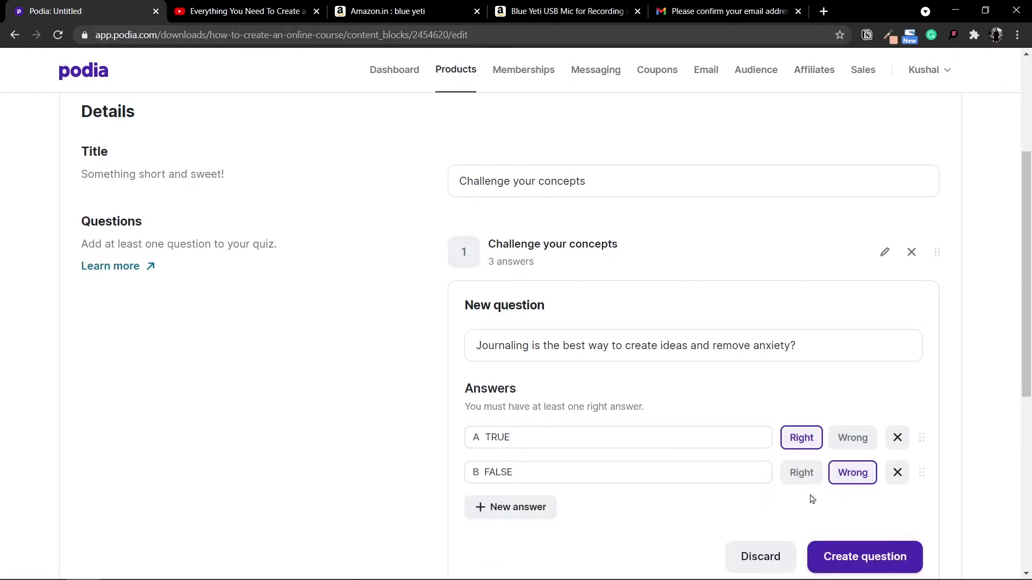
- Try "FALSE" as the right answer to the journaling question and set "TRUE" back as the only right one
{"action": "left_click", "coordinate": [794, 476]}
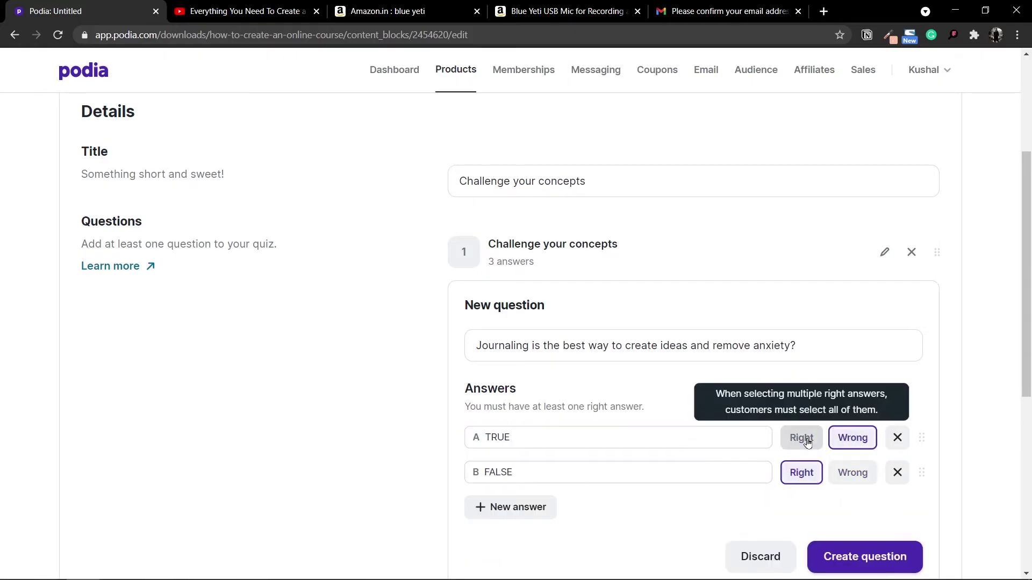
{"action": "left_click", "coordinate": [840, 473]}
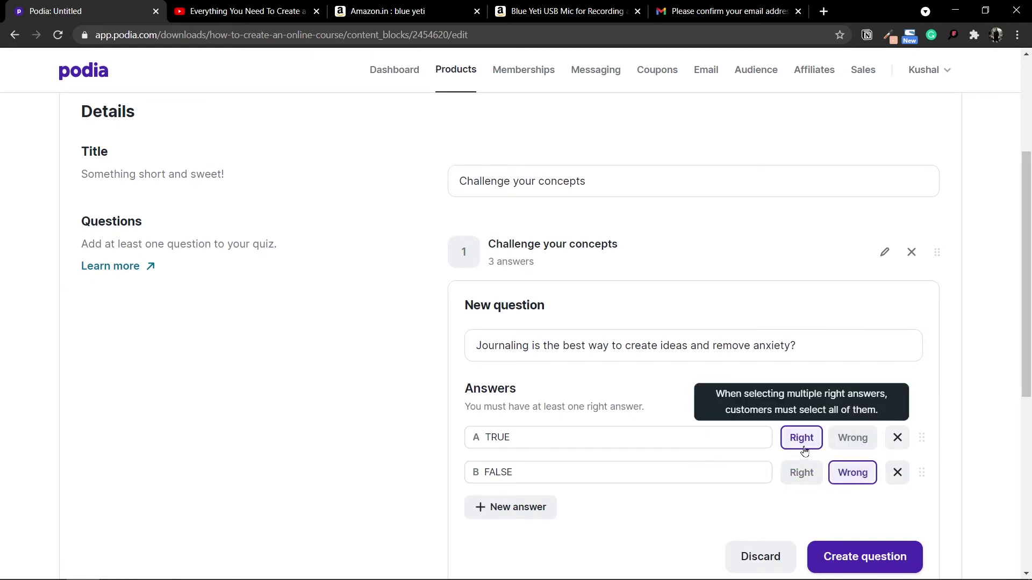
{"action": "left_click", "coordinate": [809, 474]}
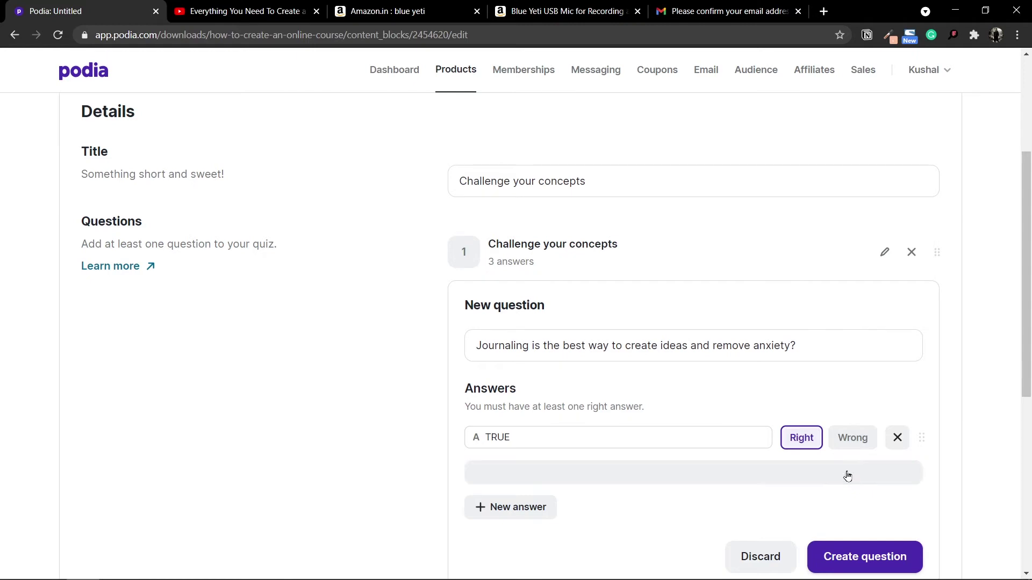
{"action": "left_click", "coordinate": [860, 481]}
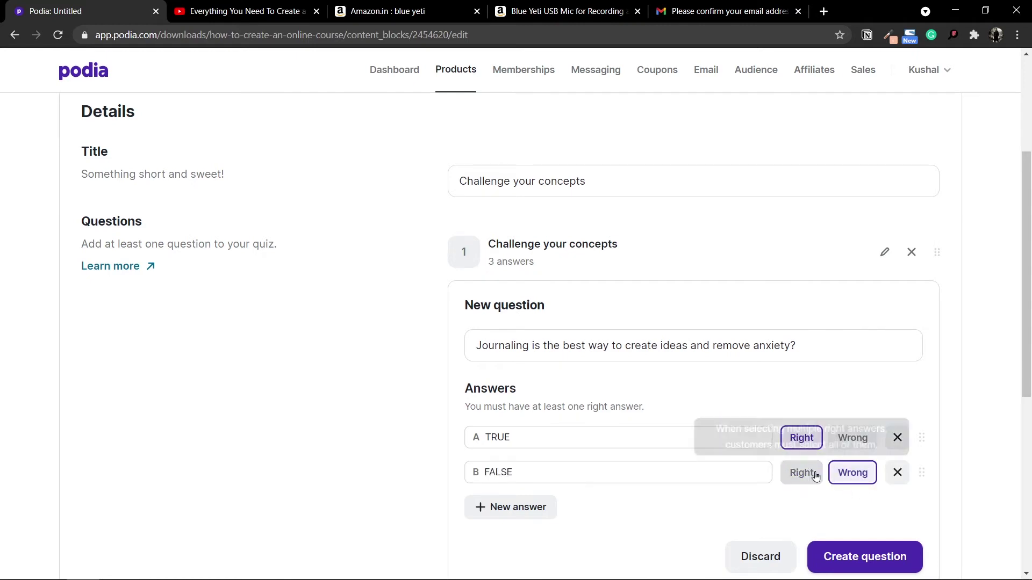
- Create the journaling question and finish editing the "Challenge your concepts" quiz
{"action": "scroll", "coordinate": [885, 530], "scroll_direction": "down", "scroll_amount": 1}
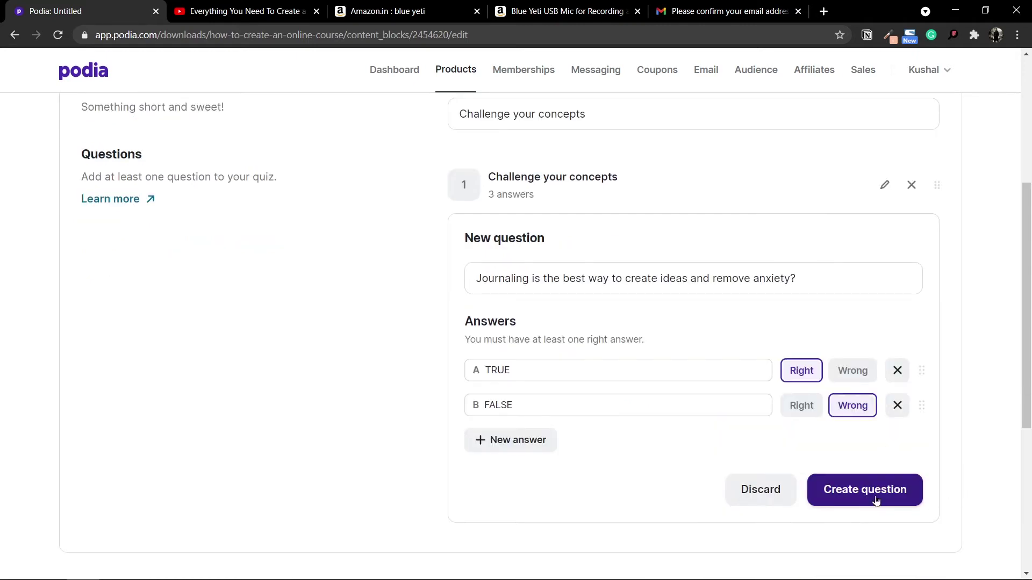
{"action": "left_click", "coordinate": [875, 500]}
{"action": "scroll", "coordinate": [536, 315], "scroll_direction": "up", "scroll_amount": 3}
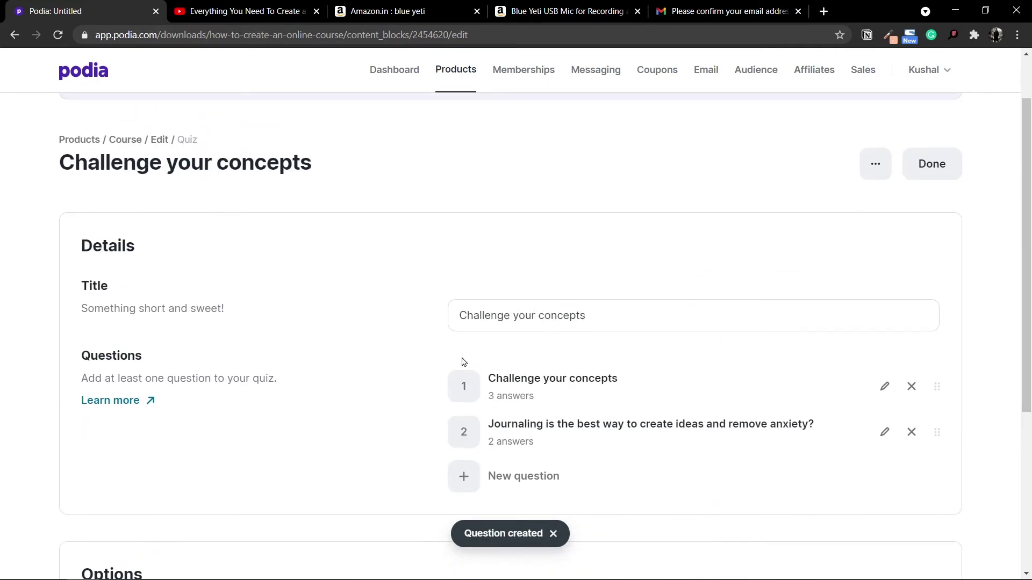
{"action": "left_click", "coordinate": [931, 164]}
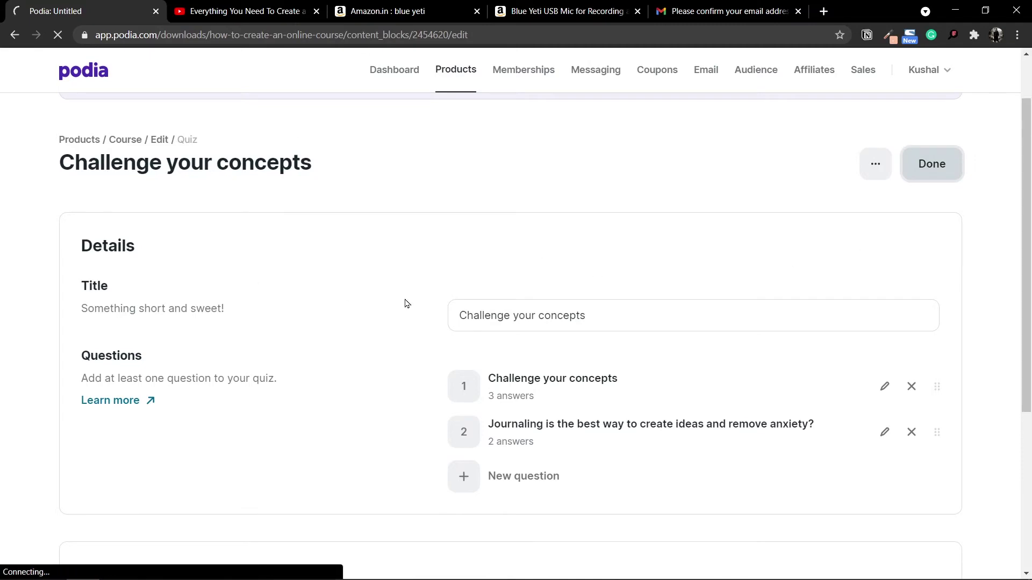
- Open the course's details and create a new category named "Course Creation"
{"action": "scroll", "coordinate": [228, 446], "scroll_direction": "down", "scroll_amount": 10}
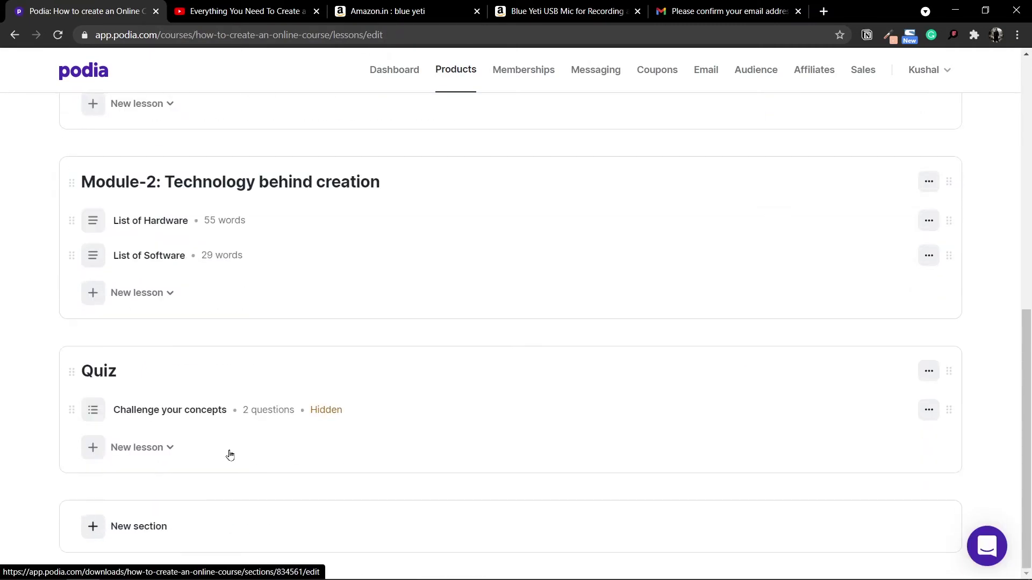
{"action": "scroll", "coordinate": [228, 452], "scroll_direction": "up", "scroll_amount": 10}
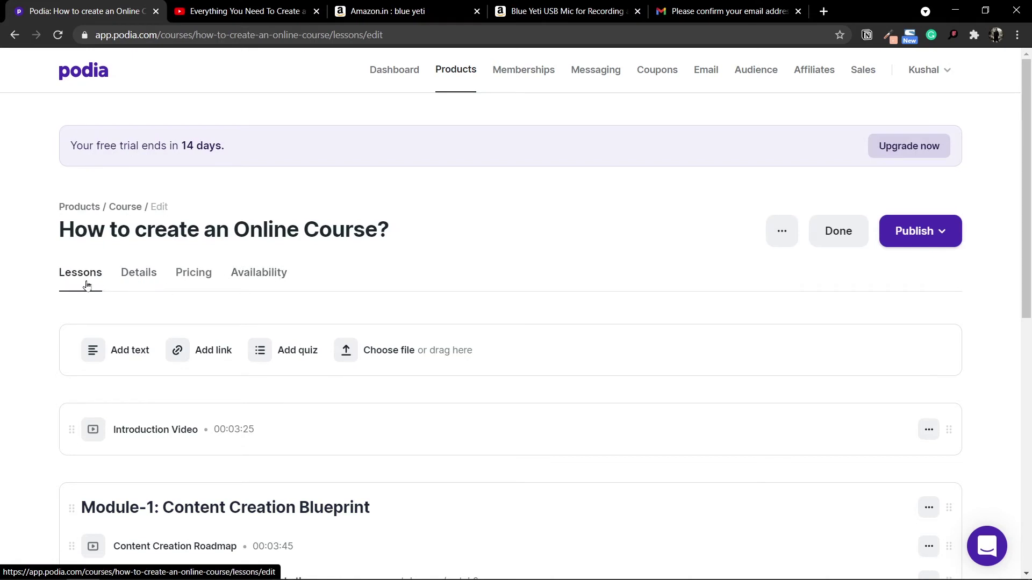
{"action": "left_click", "coordinate": [143, 280]}
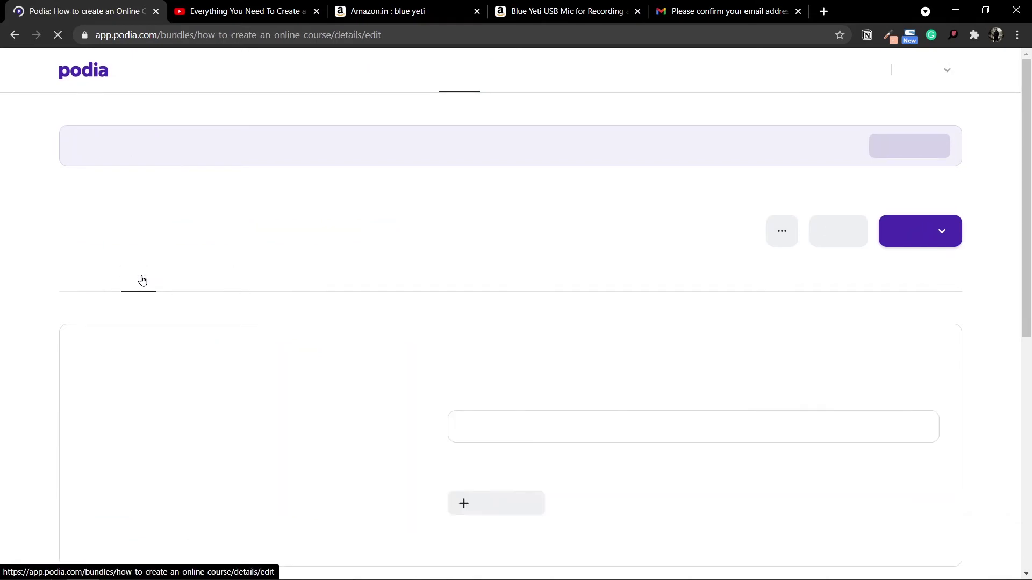
{"action": "scroll", "coordinate": [141, 279], "scroll_direction": "down", "scroll_amount": 2}
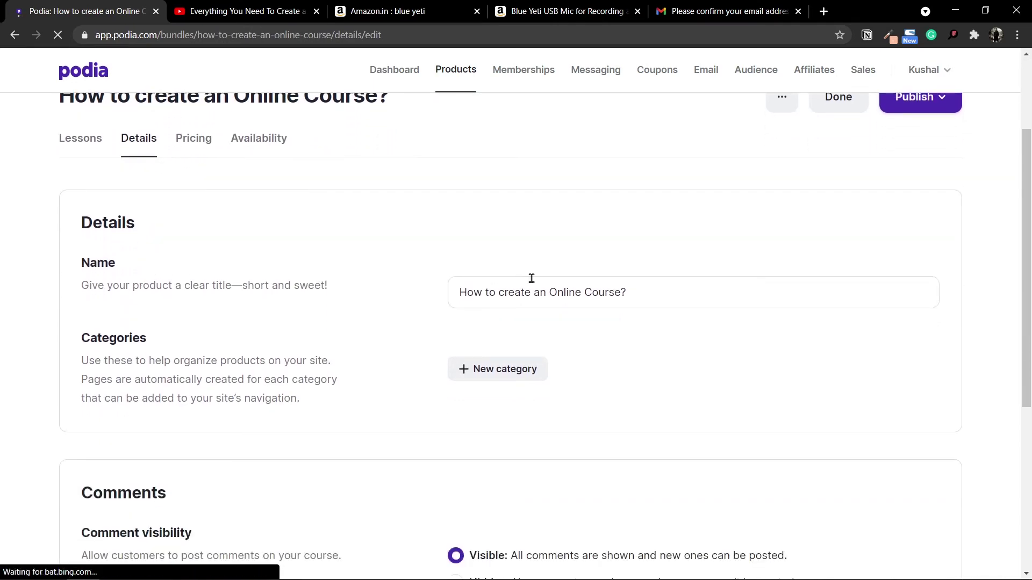
{"action": "scroll", "coordinate": [643, 315], "scroll_direction": "down", "scroll_amount": 4}
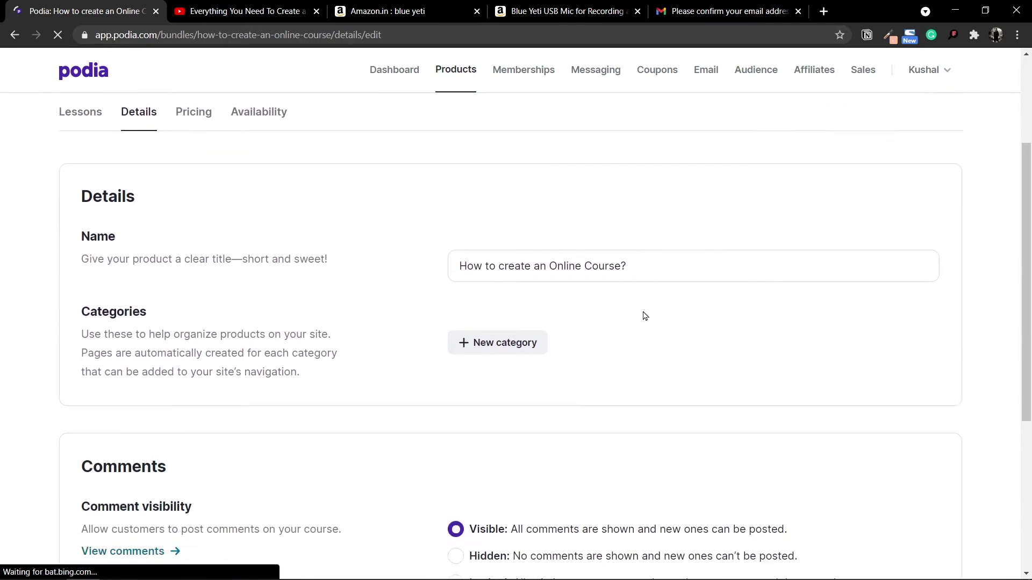
{"action": "scroll", "coordinate": [564, 279], "scroll_direction": "up", "scroll_amount": 2}
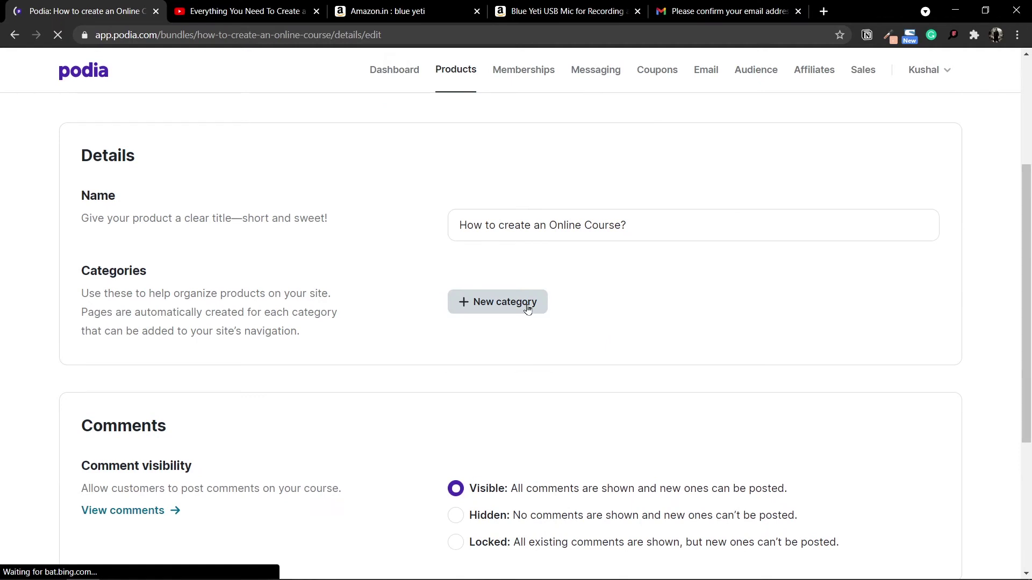
{"action": "left_click", "coordinate": [528, 309]}
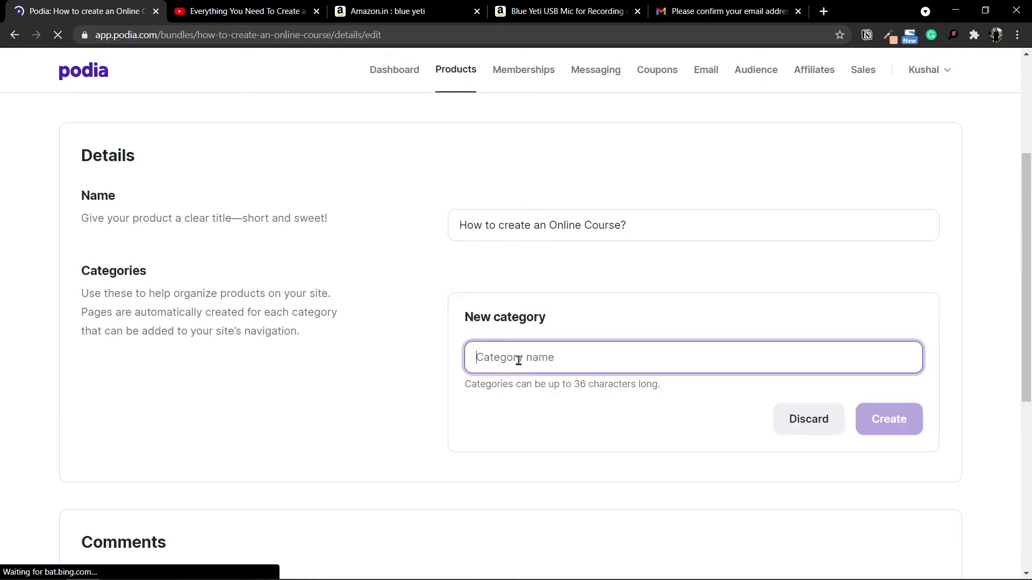
{"action": "type", "text": "Course Creation"}
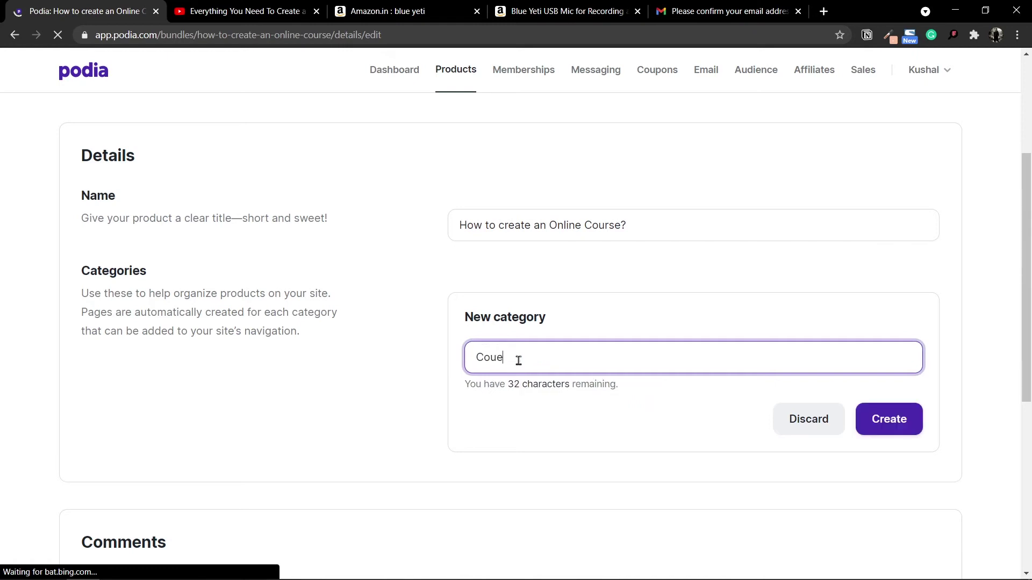
{"action": "left_click", "coordinate": [870, 433]}
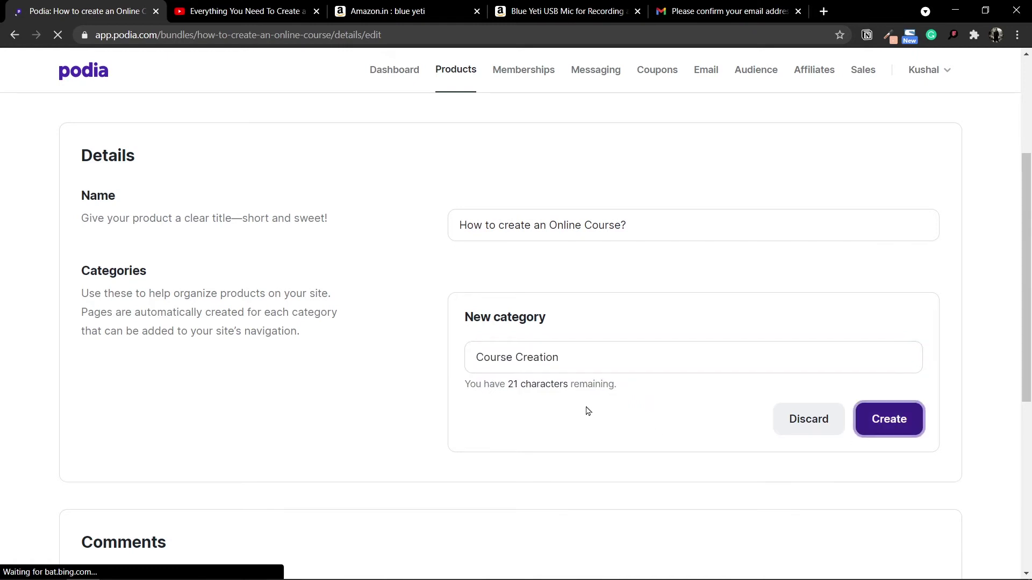
- Keep the course assigned to the "Course Creation" category in its details
{"action": "left_click", "coordinate": [456, 299]}
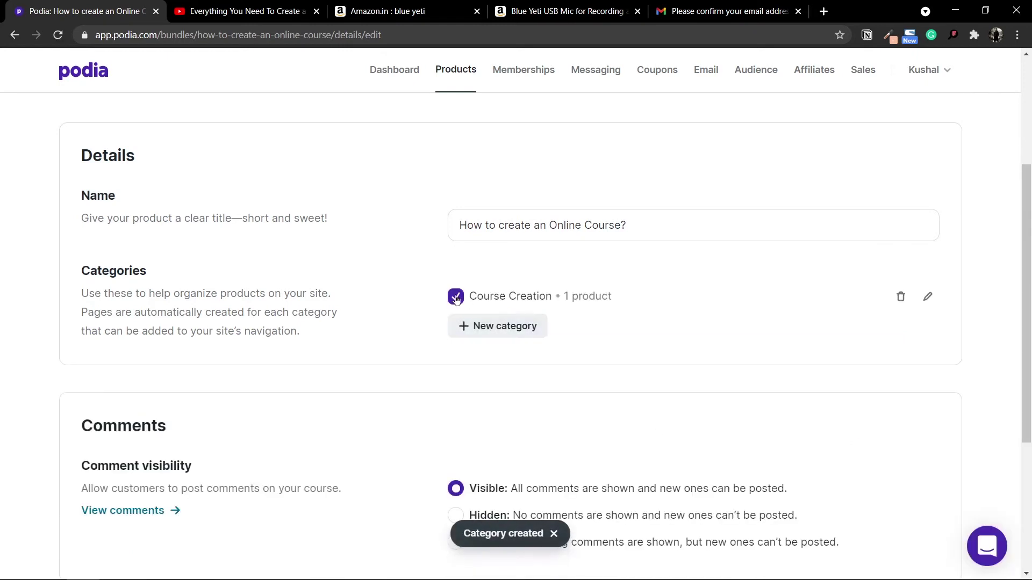
{"action": "left_click", "coordinate": [458, 299]}
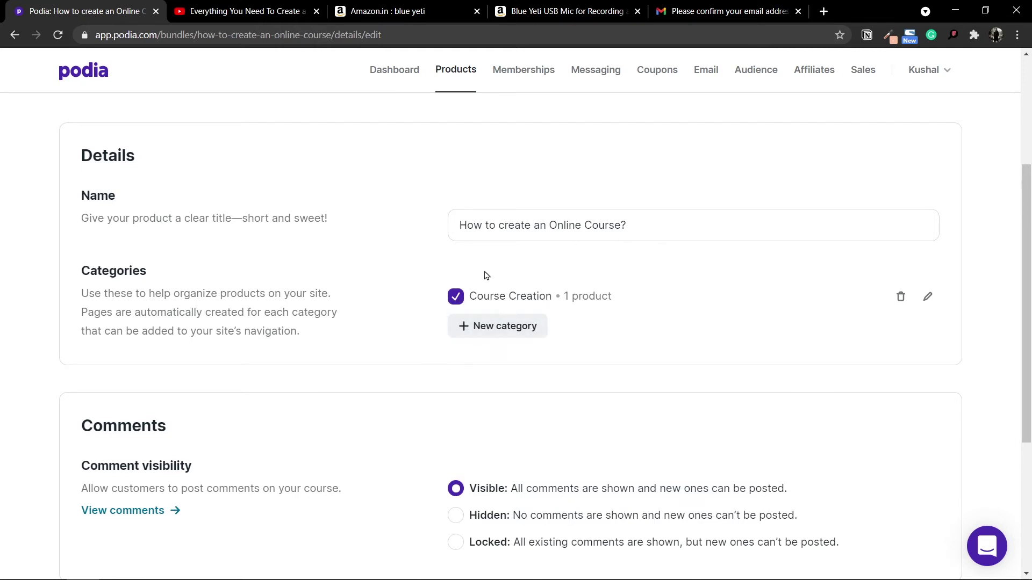
{"action": "left_click", "coordinate": [657, 229]}
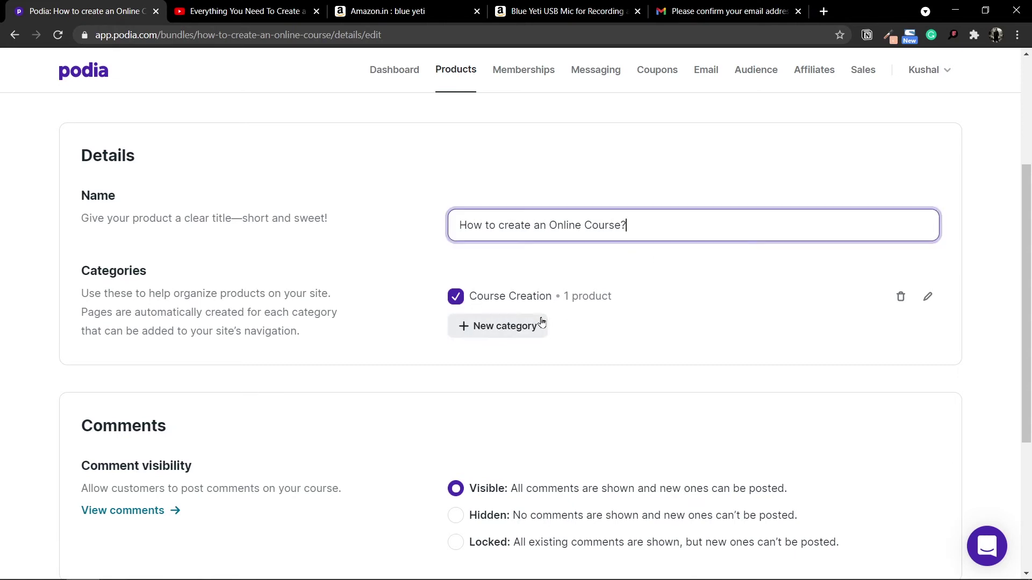
{"action": "left_click", "coordinate": [690, 381]}
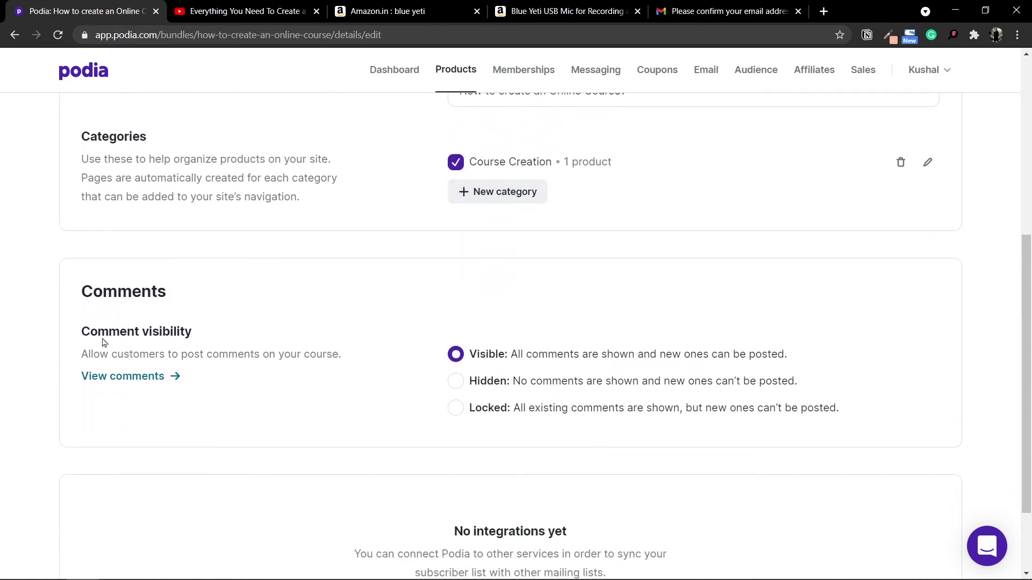
- Set the course's comment visibility to Hidden and look over the integrations section
{"action": "left_click_drag", "start_coordinate": [80, 334], "coordinate": [208, 334]}
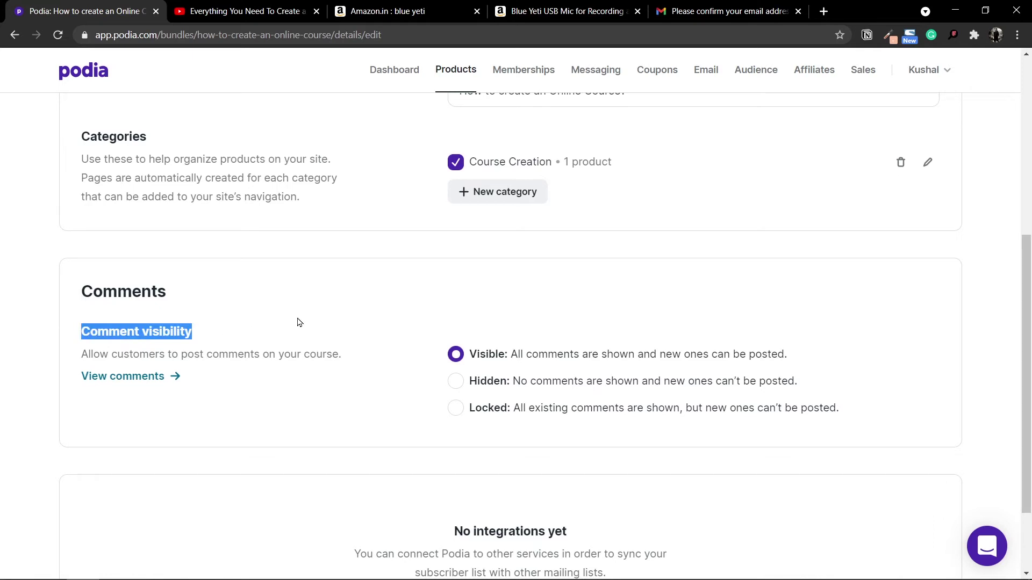
{"action": "left_click", "coordinate": [455, 381]}
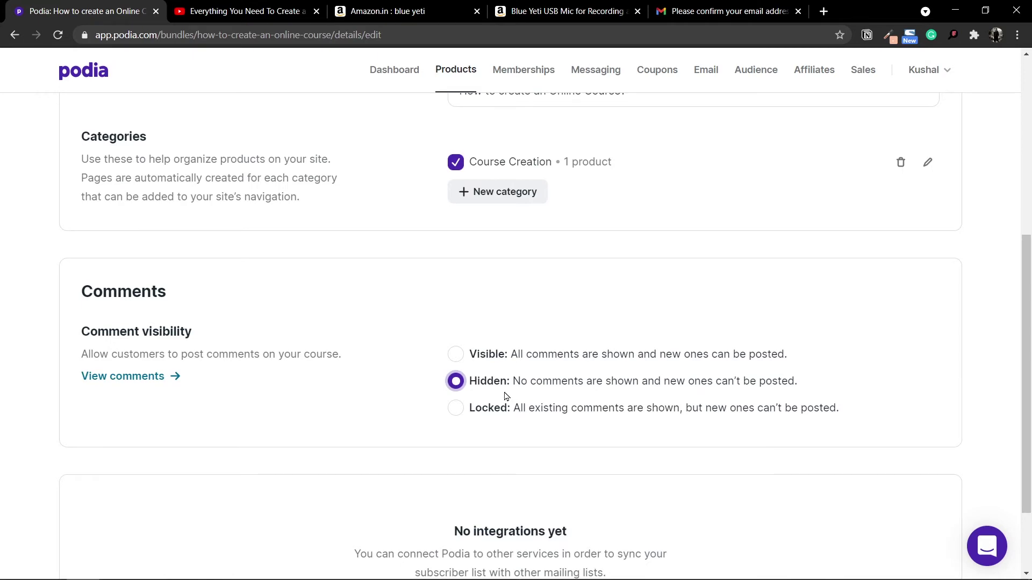
{"action": "scroll", "coordinate": [508, 387], "scroll_direction": "down", "scroll_amount": 2}
{"action": "scroll", "coordinate": [513, 357], "scroll_direction": "down", "scroll_amount": 1}
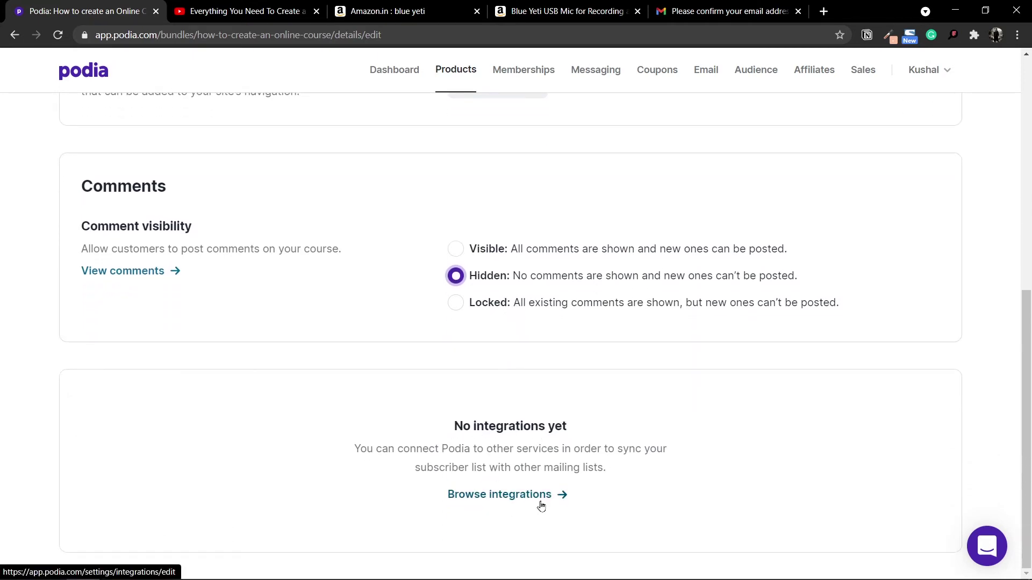
{"action": "scroll", "coordinate": [535, 502], "scroll_direction": "up", "scroll_amount": 7}
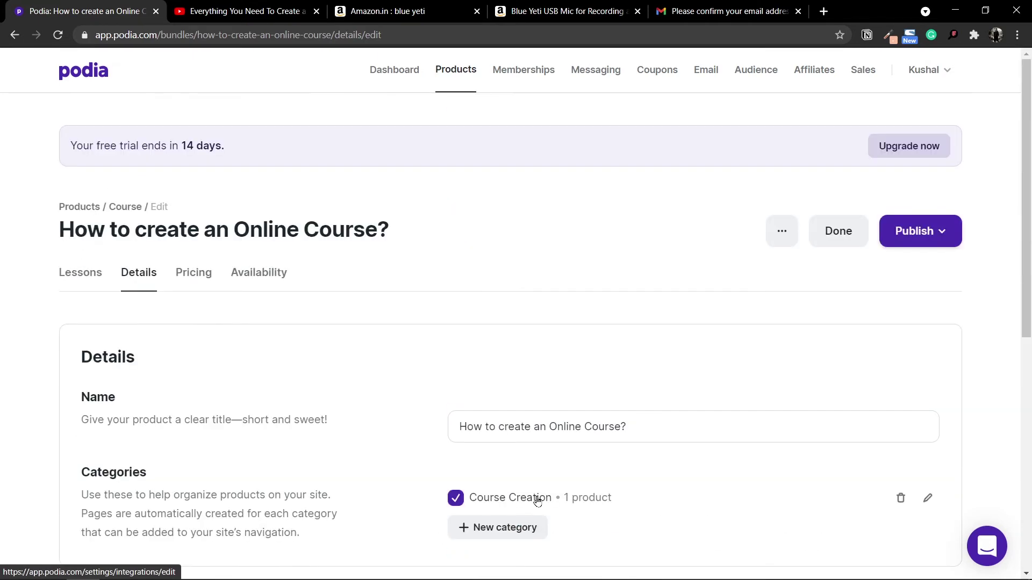
- Review the course's pricing and upsell settings and open its availability settings
{"action": "left_click", "coordinate": [194, 274]}
{"action": "scroll", "coordinate": [279, 389], "scroll_direction": "down", "scroll_amount": 1}
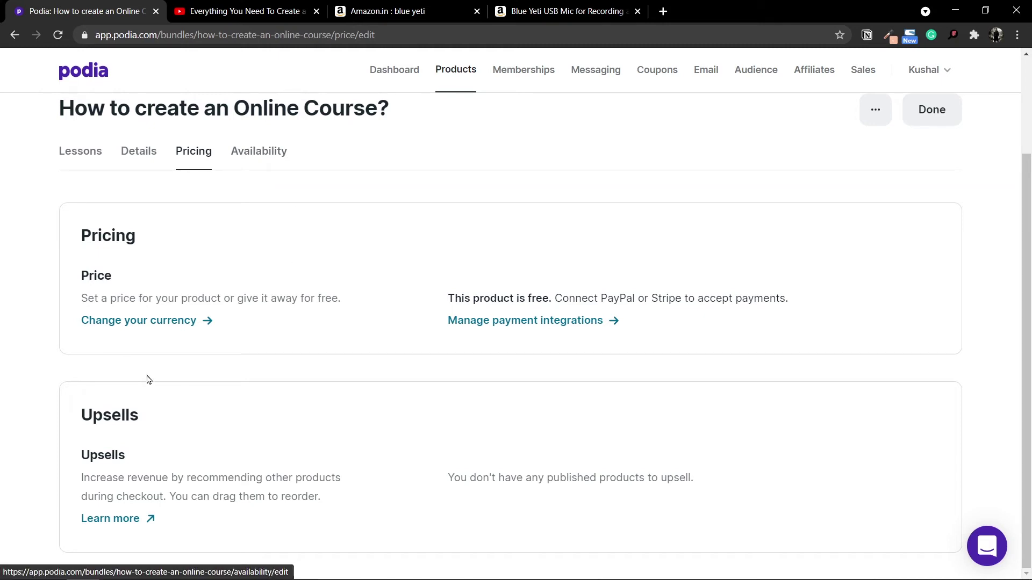
{"action": "left_click", "coordinate": [262, 152]}
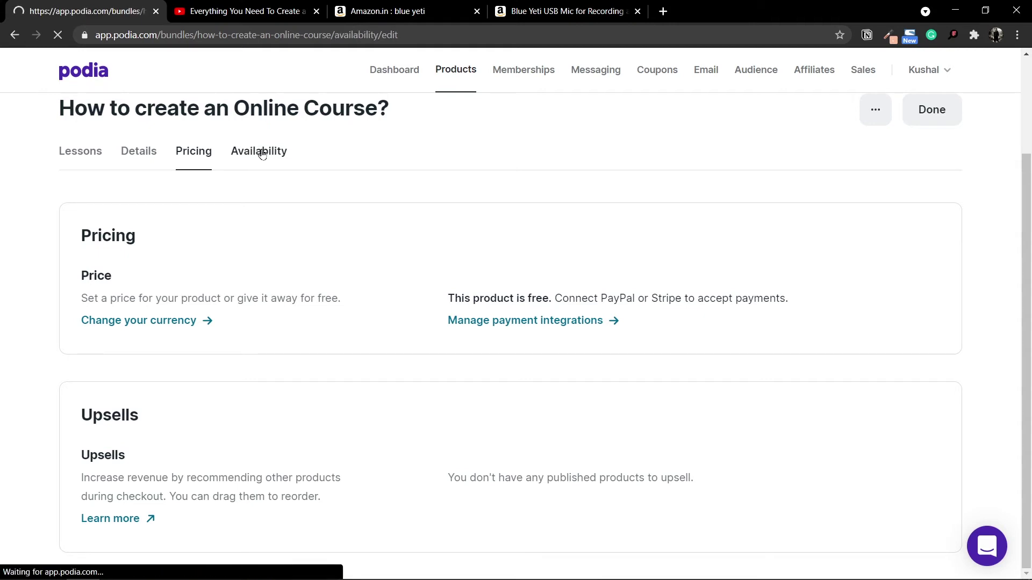
{"action": "scroll", "coordinate": [378, 365], "scroll_direction": "down", "scroll_amount": 1}
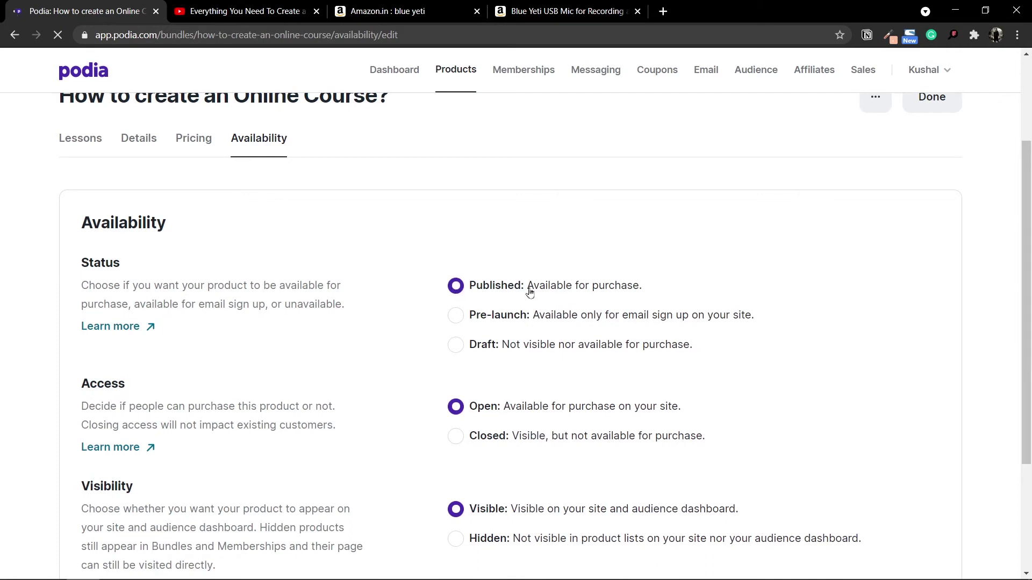
- Try the Pre-launch and Draft statuses for the course and set it back to Published
{"action": "left_click", "coordinate": [456, 319]}
{"action": "left_click", "coordinate": [481, 348]}
{"action": "left_click", "coordinate": [456, 317]}
{"action": "left_click", "coordinate": [457, 289]}
{"action": "left_click_drag", "start_coordinate": [527, 288], "coordinate": [644, 290]}
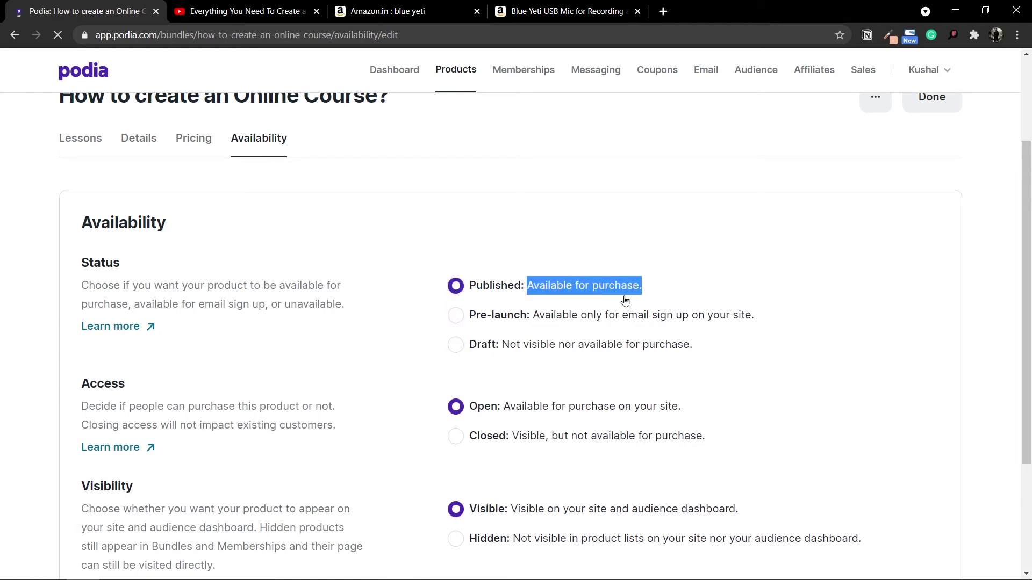
{"action": "left_click", "coordinate": [458, 322]}
{"action": "left_click_drag", "start_coordinate": [534, 316], "coordinate": [691, 327]}
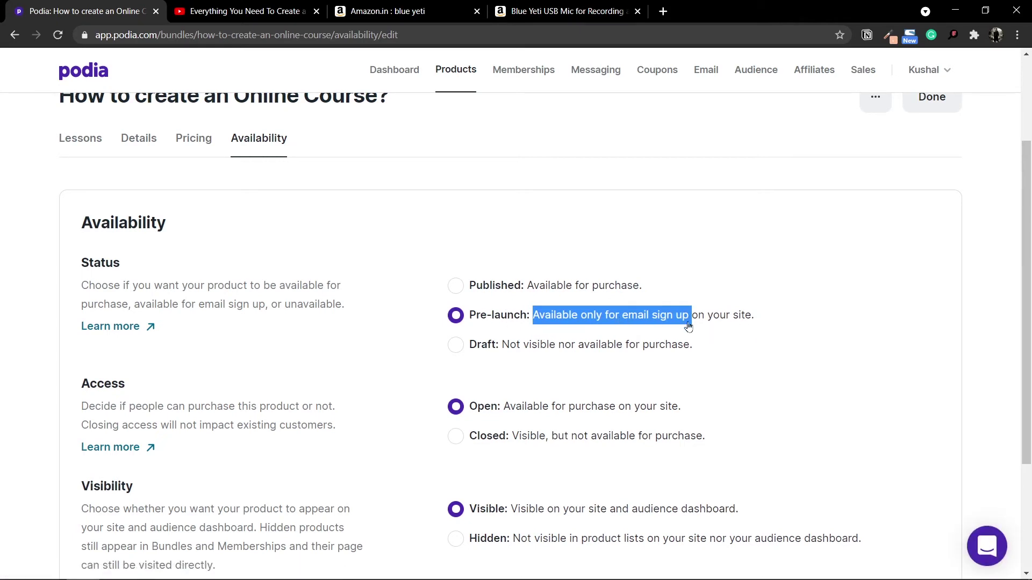
{"action": "left_click", "coordinate": [739, 317]}
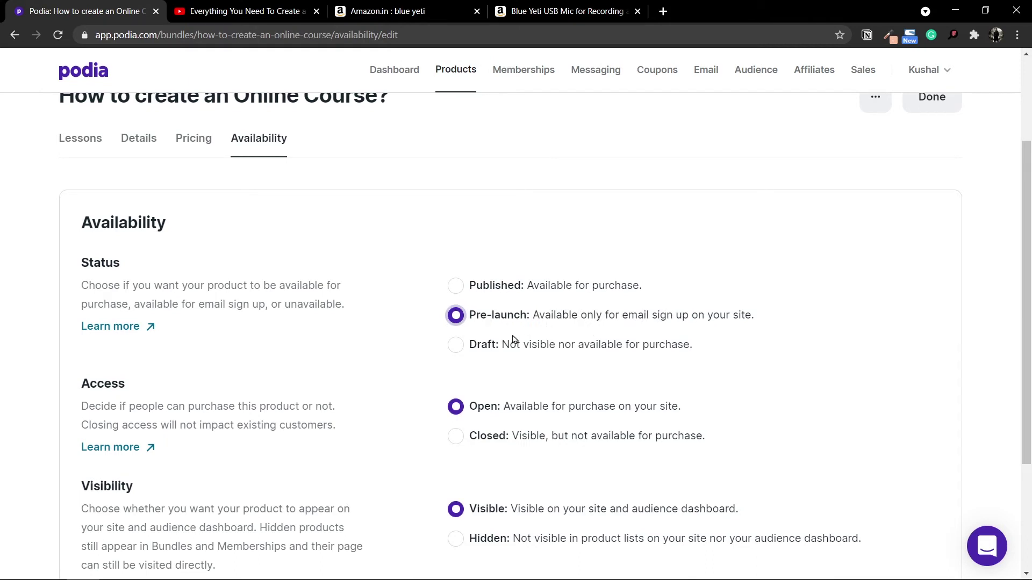
{"action": "left_click", "coordinate": [455, 288]}
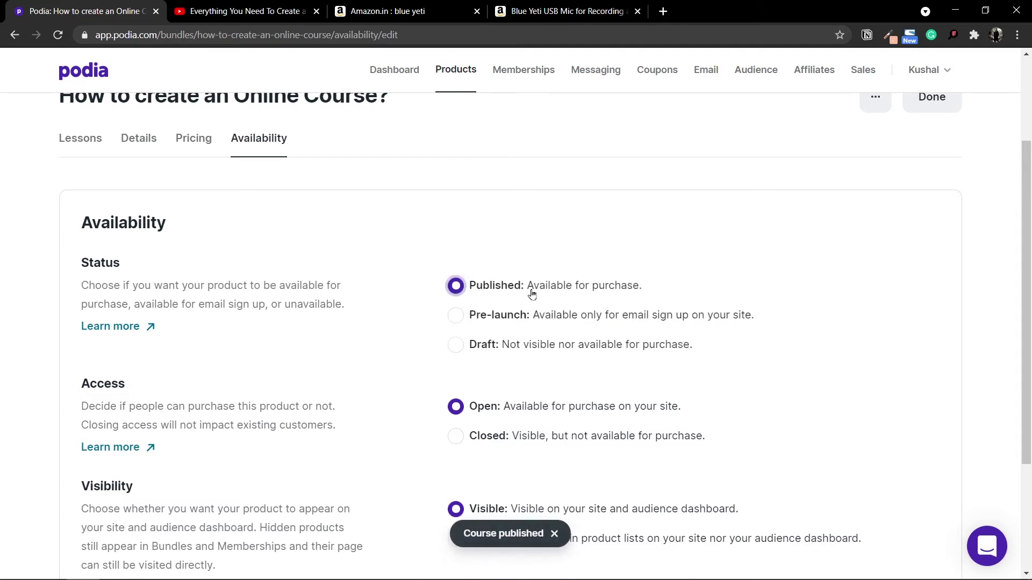
{"action": "left_click_drag", "start_coordinate": [533, 290], "coordinate": [644, 297]}
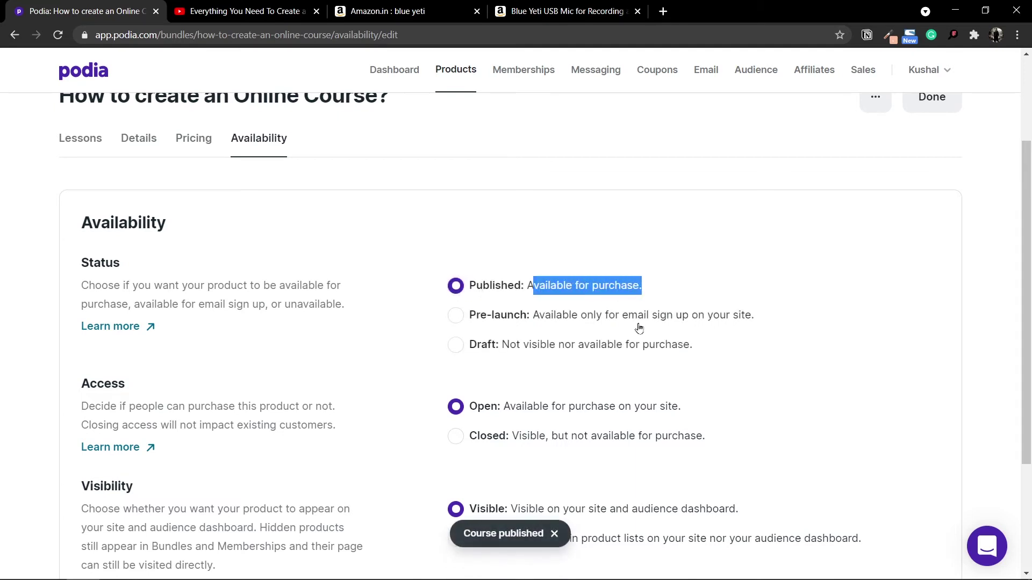
- Try Jul 3, 2021 as the start date on which customers gain access to the course
{"action": "scroll", "coordinate": [638, 328], "scroll_direction": "down", "scroll_amount": 3}
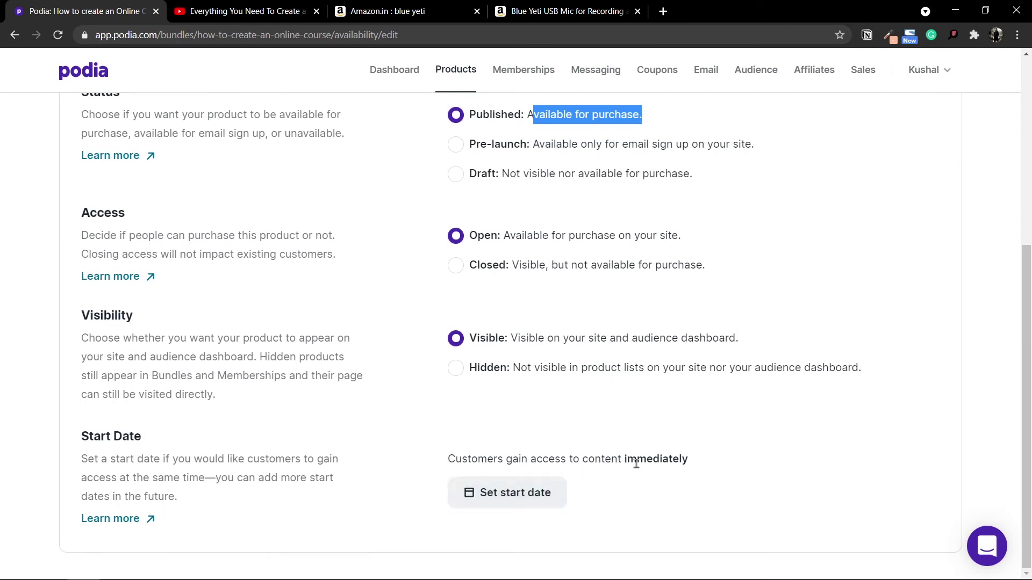
{"action": "left_click_drag", "start_coordinate": [625, 466], "coordinate": [695, 463]}
{"action": "left_click", "coordinate": [512, 502]}
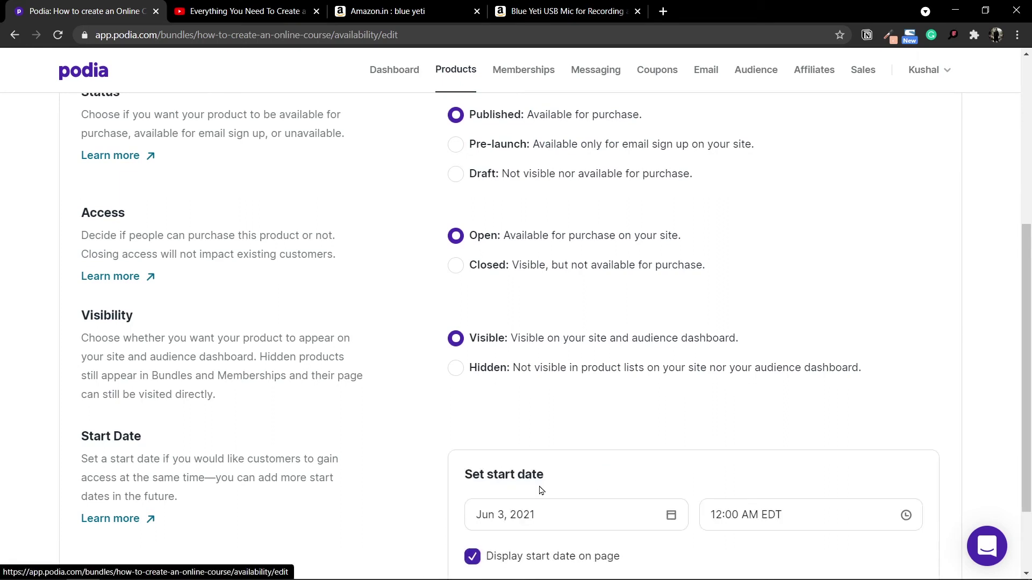
{"action": "left_click", "coordinate": [669, 514]}
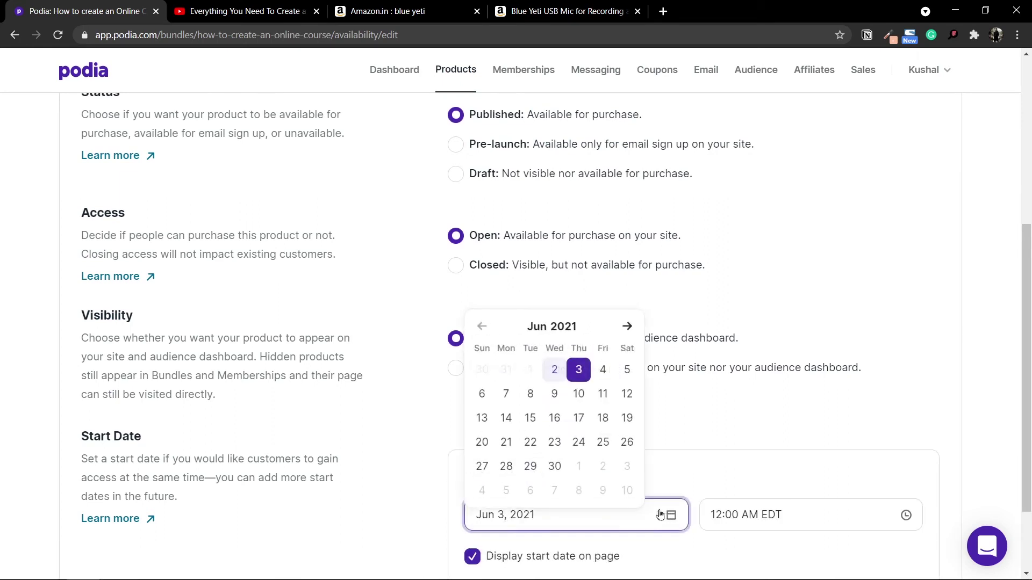
{"action": "left_click", "coordinate": [626, 326]}
{"action": "left_click", "coordinate": [625, 369]}
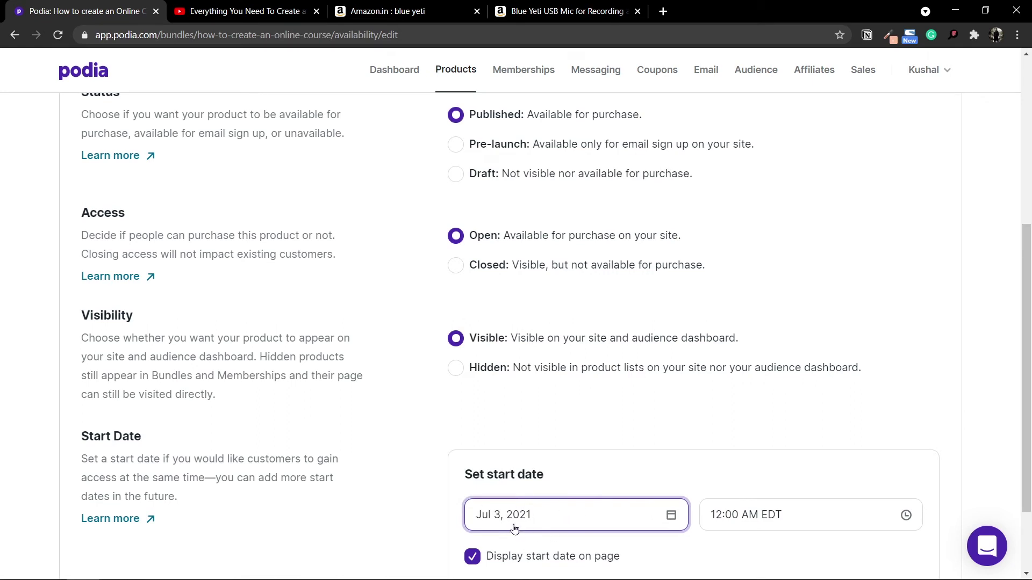
{"action": "scroll", "coordinate": [475, 420], "scroll_direction": "up", "scroll_amount": 3}
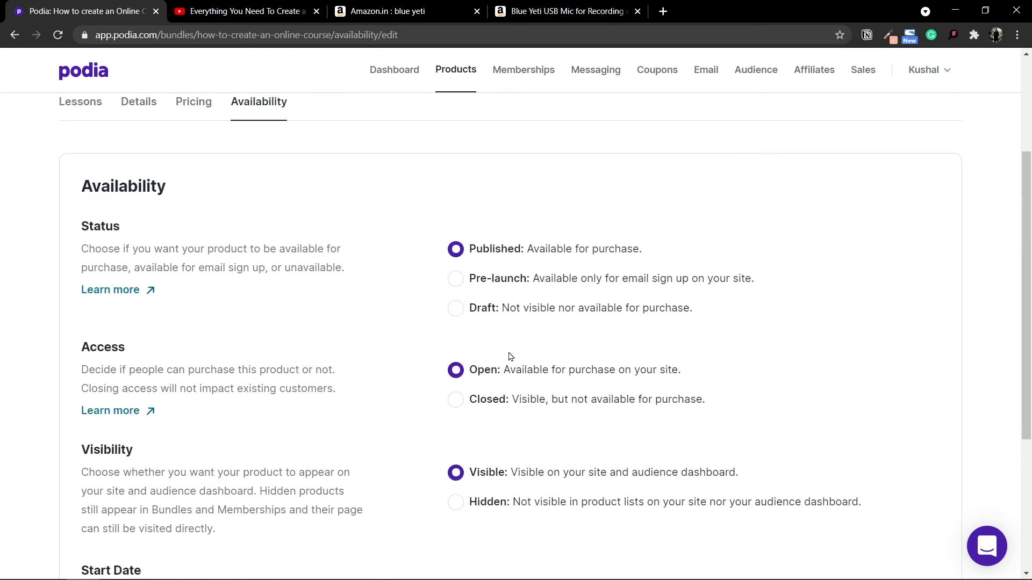
{"action": "left_click_drag", "start_coordinate": [527, 250], "coordinate": [643, 252]}
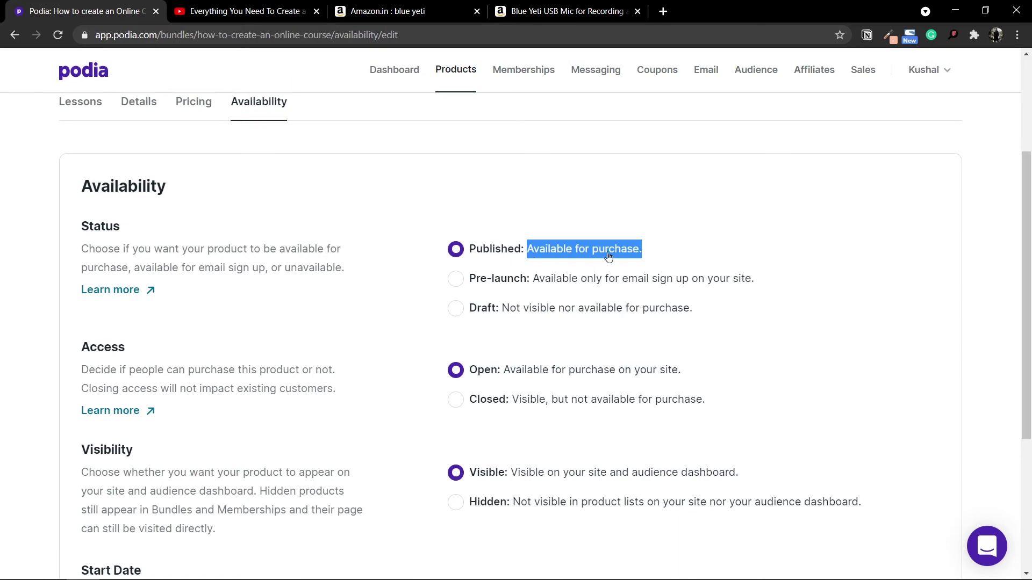
{"action": "scroll", "coordinate": [591, 349], "scroll_direction": "down", "scroll_amount": 5}
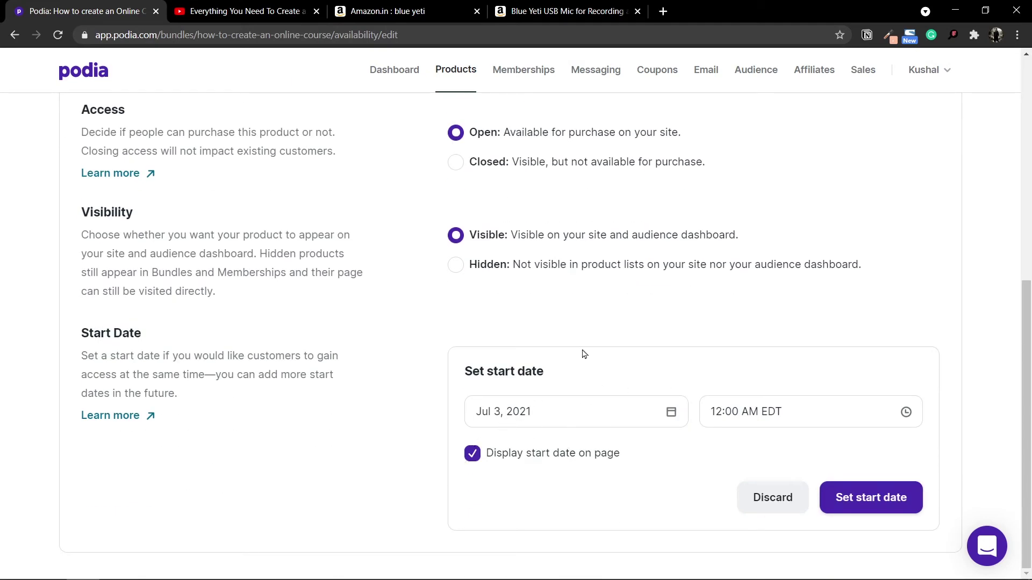
- Try the Closed access option for the course and set access back to Open
{"action": "scroll", "coordinate": [586, 354], "scroll_direction": "up", "scroll_amount": 4}
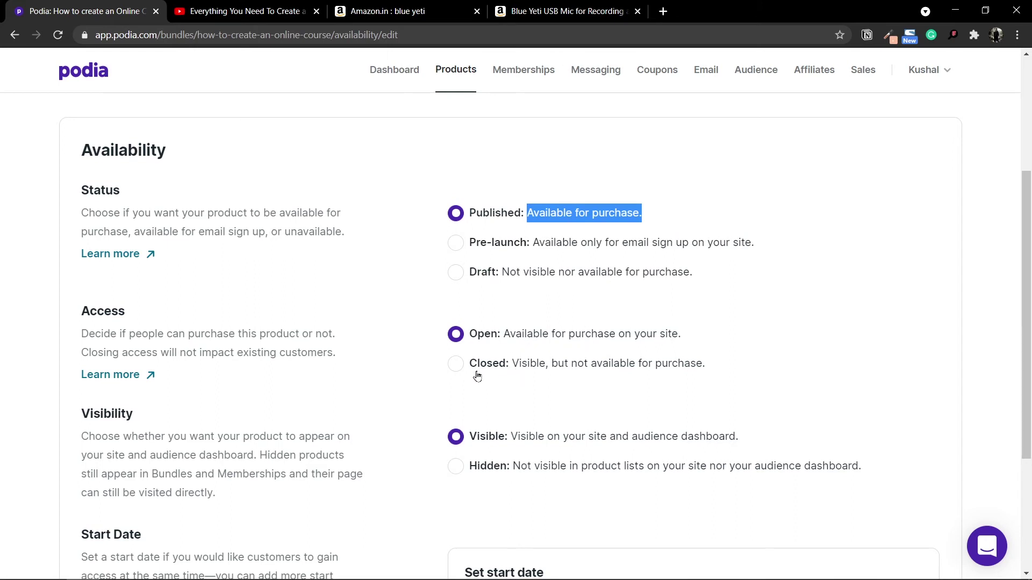
{"action": "left_click", "coordinate": [456, 365]}
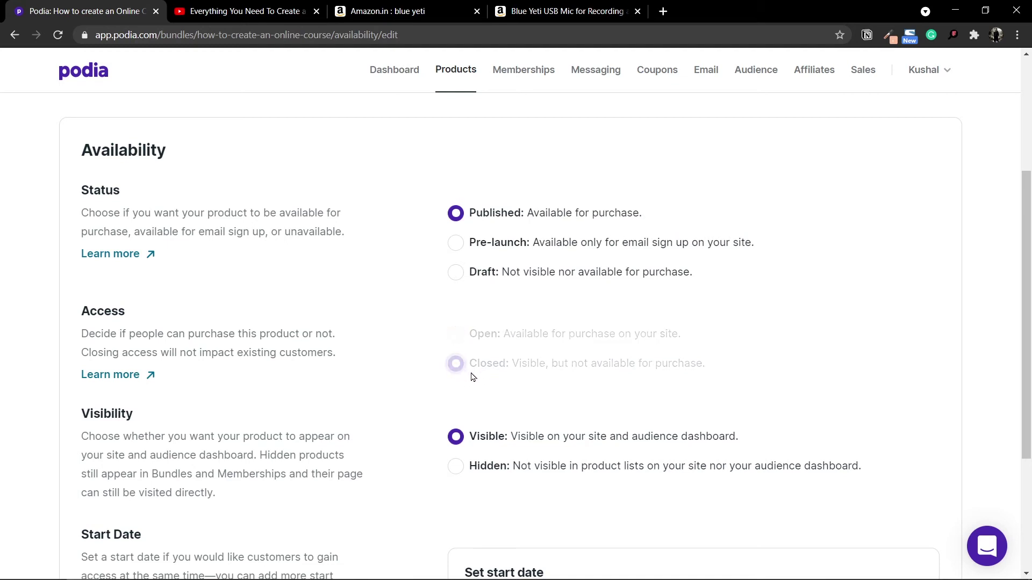
{"action": "left_click", "coordinate": [455, 335]}
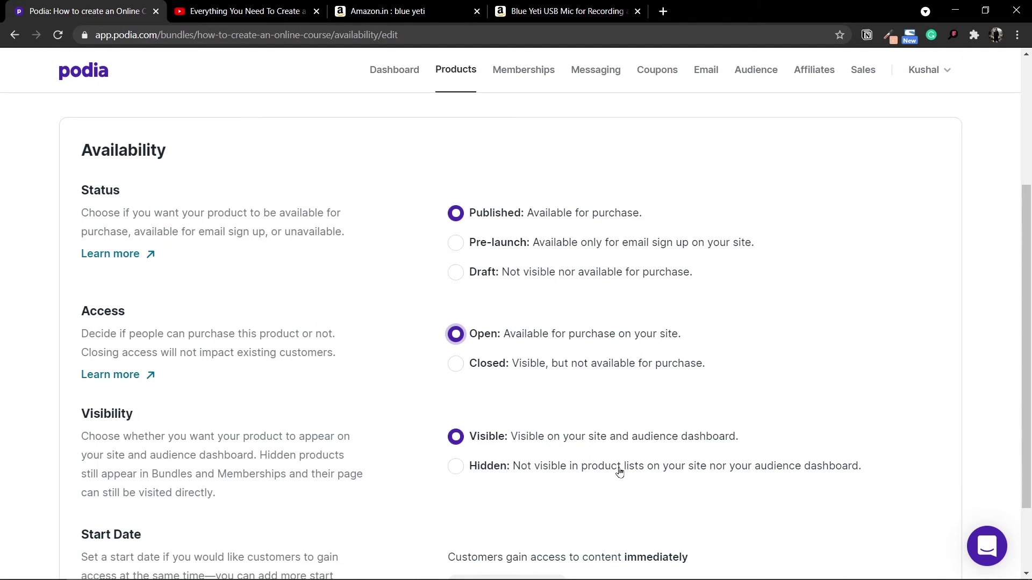
{"action": "scroll", "coordinate": [610, 420], "scroll_direction": "down", "scroll_amount": 2}
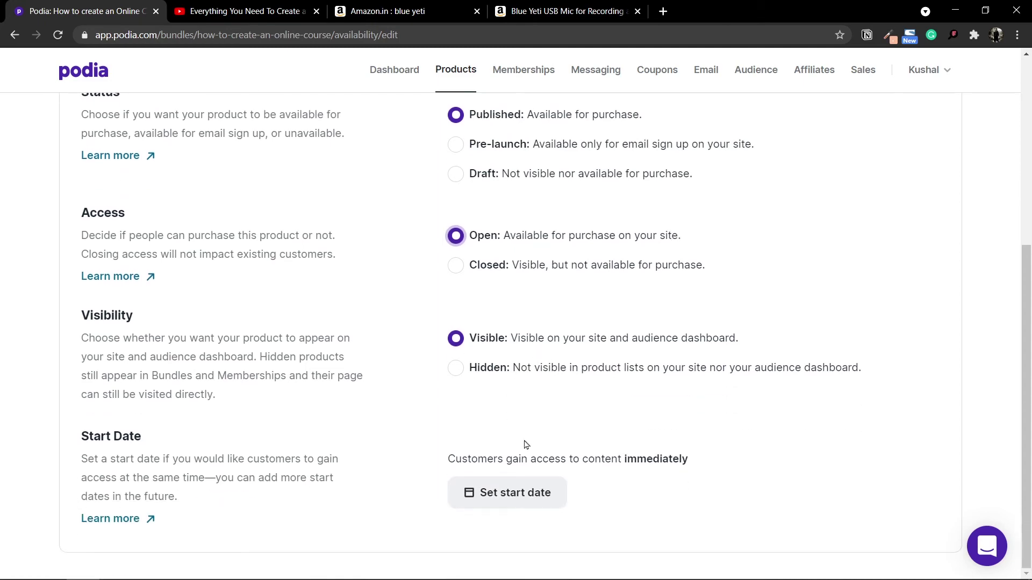
- Preview the course as a customer and open its Contents section
{"action": "scroll", "coordinate": [618, 422], "scroll_direction": "up", "scroll_amount": 5}
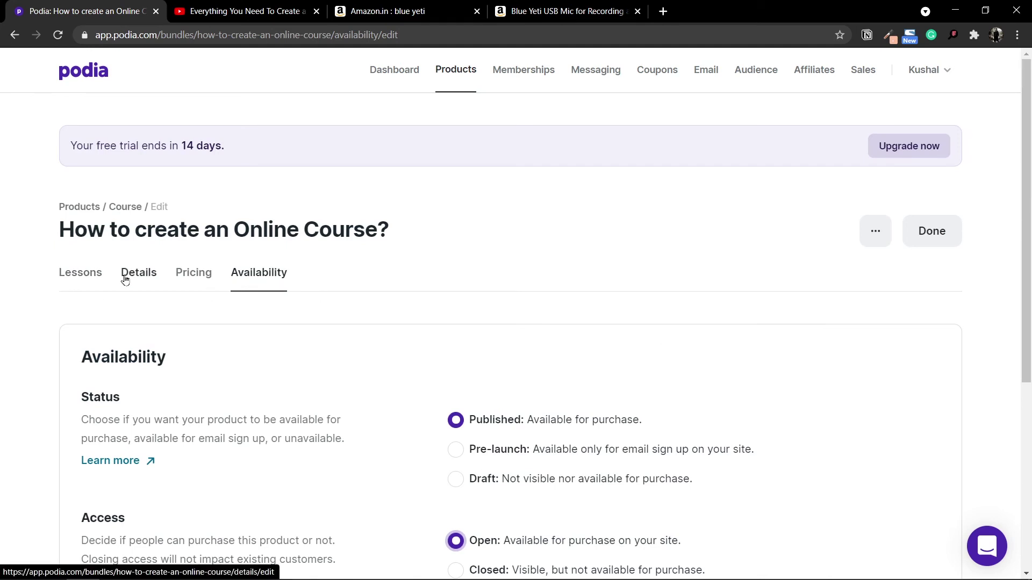
{"action": "left_click", "coordinate": [875, 240]}
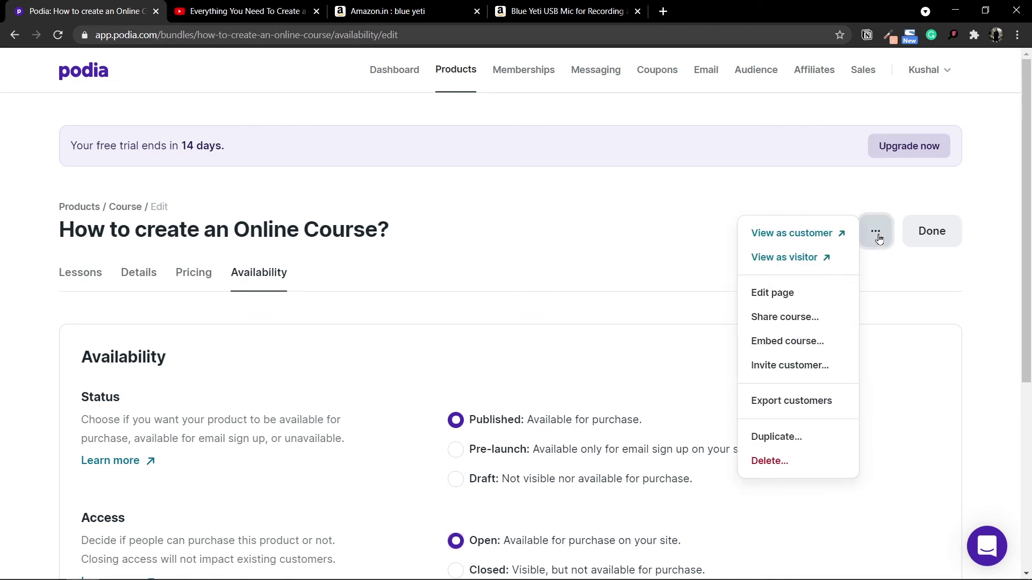
{"action": "left_click", "coordinate": [805, 244]}
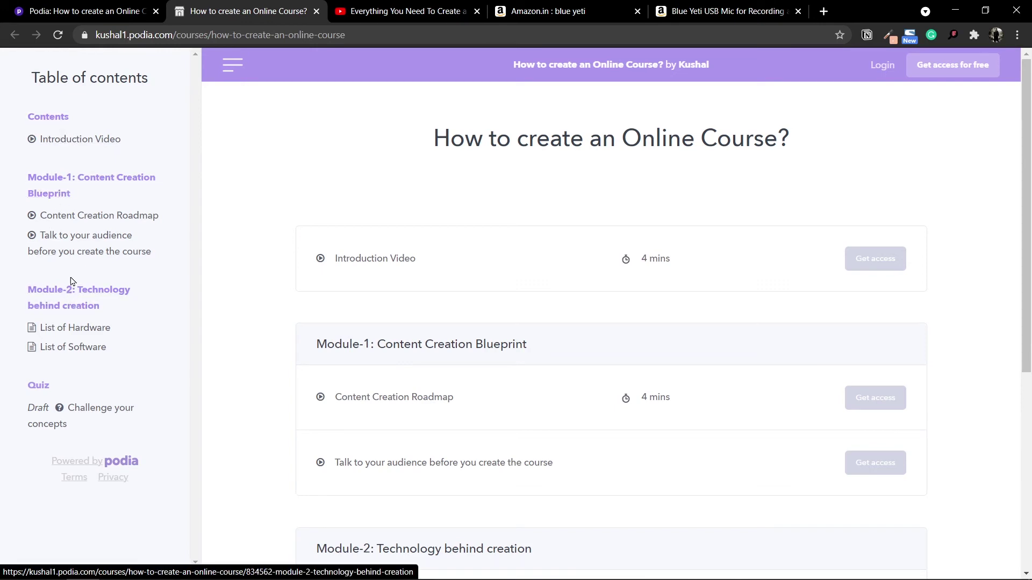
{"action": "left_click", "coordinate": [54, 118]}
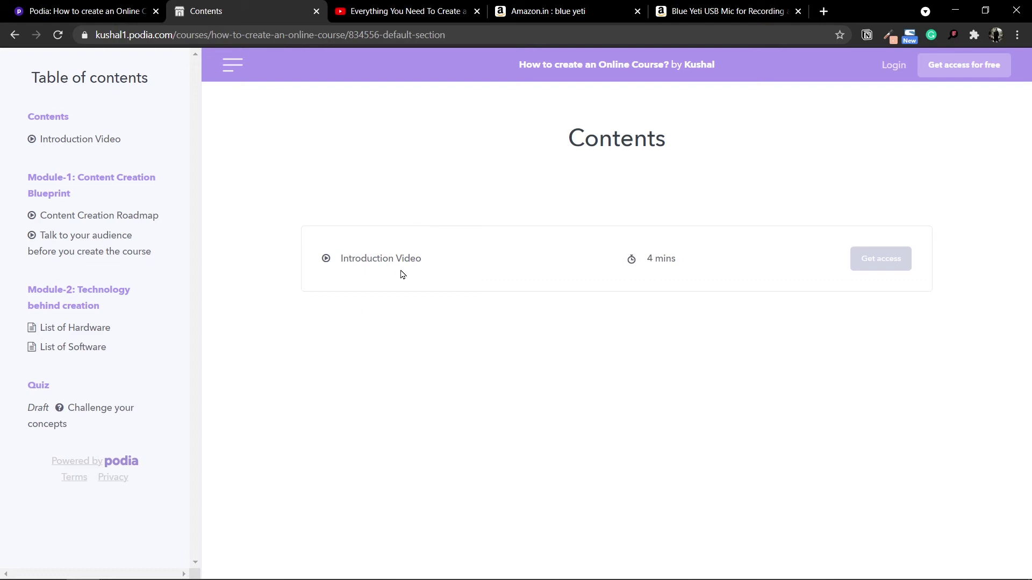
- Open the Introduction Video lesson in the course preview, play its video briefly and pause it
{"action": "left_click", "coordinate": [82, 140]}
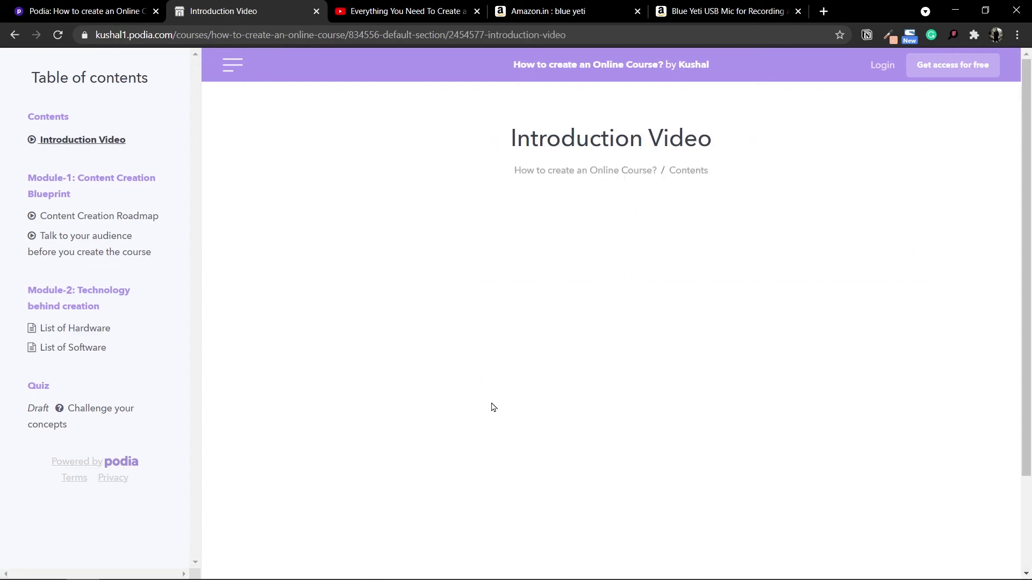
{"action": "scroll", "coordinate": [632, 334], "scroll_direction": "down", "scroll_amount": 2}
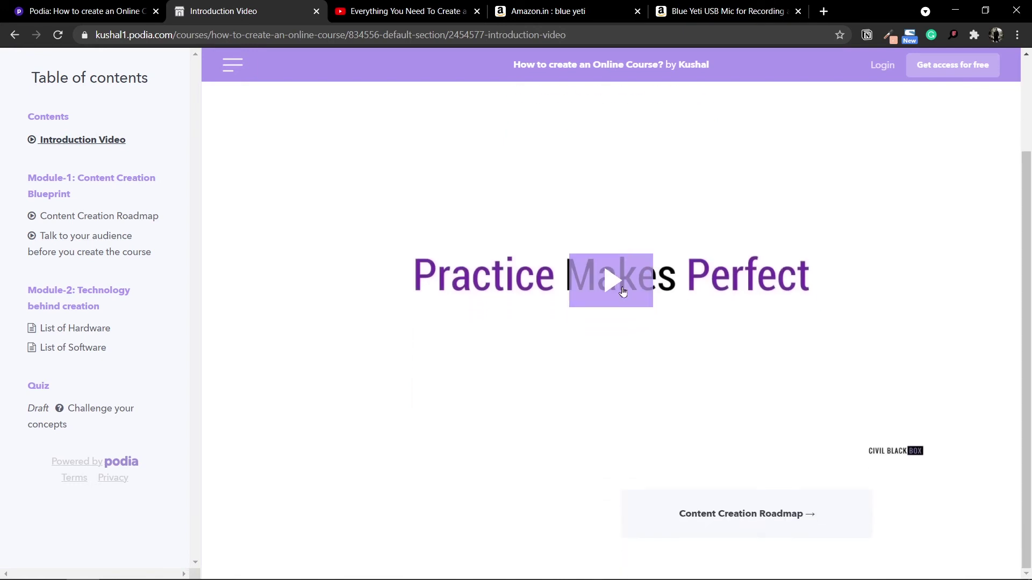
{"action": "left_click", "coordinate": [625, 296]}
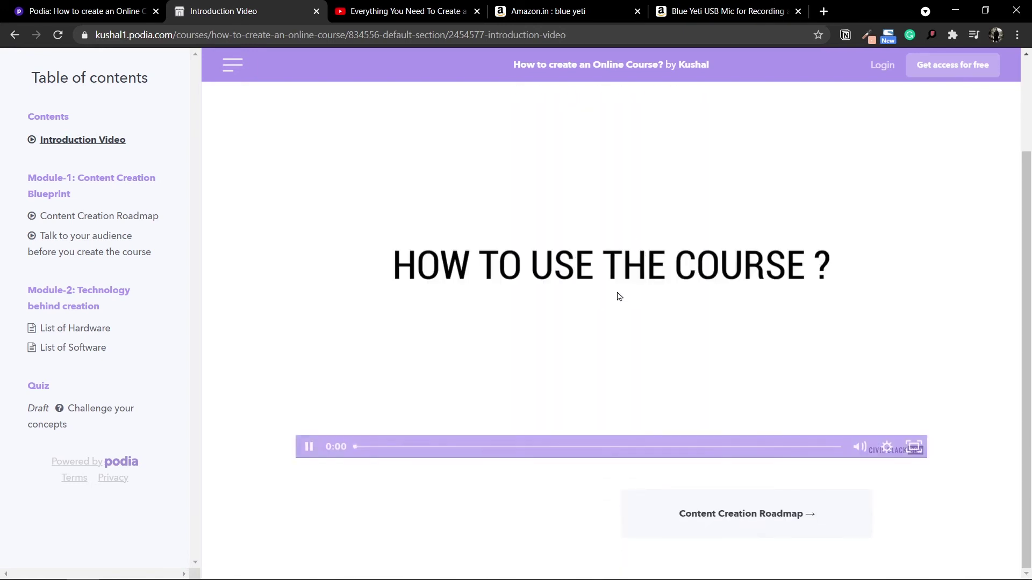
{"action": "left_click", "coordinate": [615, 284]}
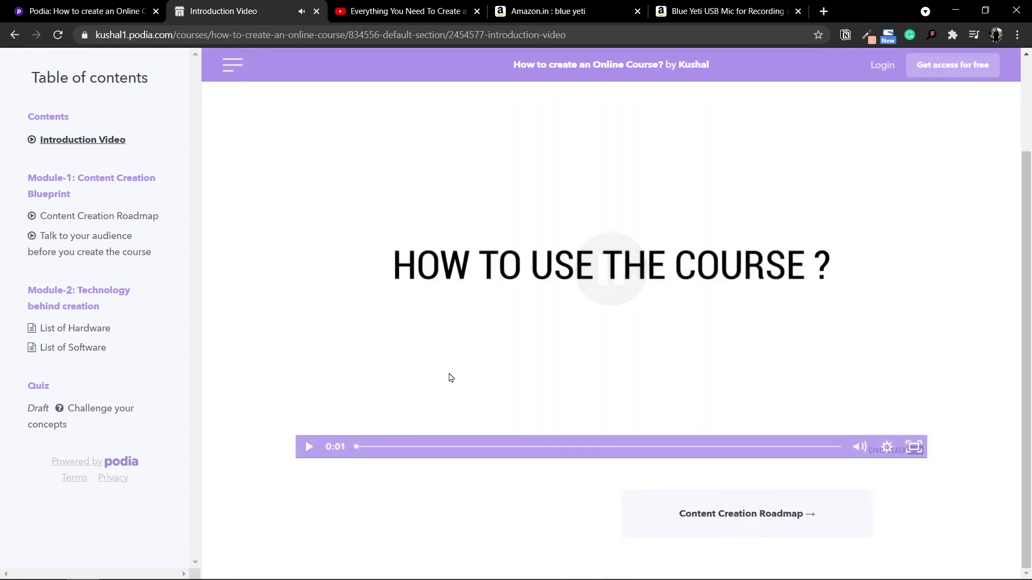
- View the Module-1: Content Creation Blueprint section in the course preview and return to the Introduction Video lesson
{"action": "scroll", "coordinate": [671, 478], "scroll_direction": "up", "scroll_amount": 1}
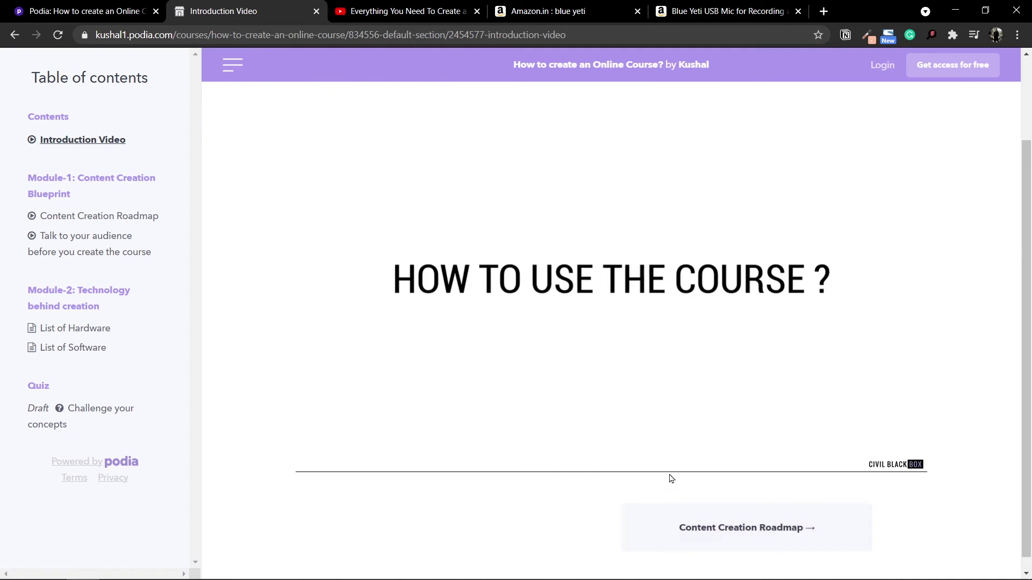
{"action": "scroll", "coordinate": [671, 478], "scroll_direction": "up", "scroll_amount": 2}
{"action": "scroll", "coordinate": [755, 465], "scroll_direction": "down", "scroll_amount": 2}
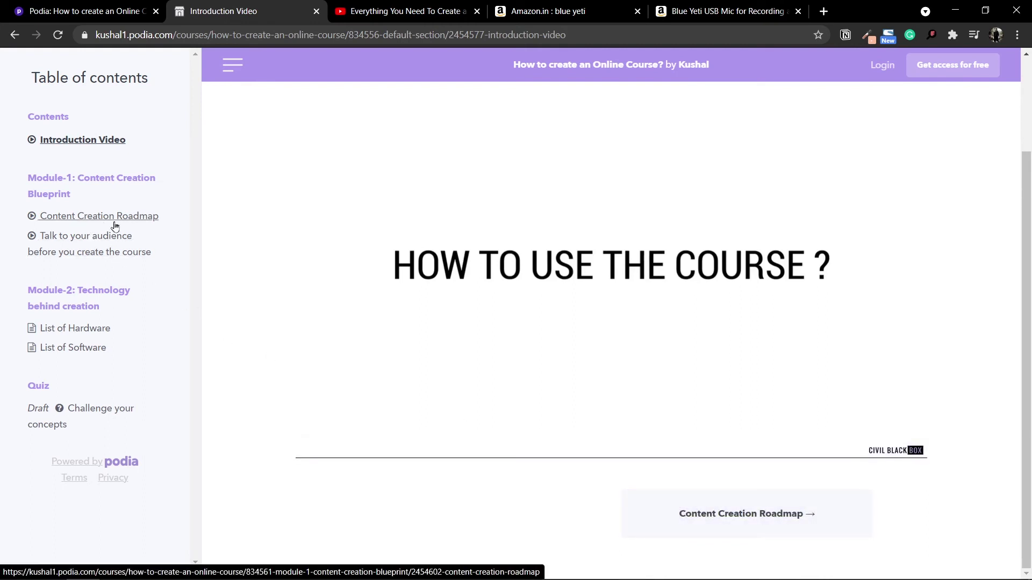
{"action": "left_click", "coordinate": [50, 194]}
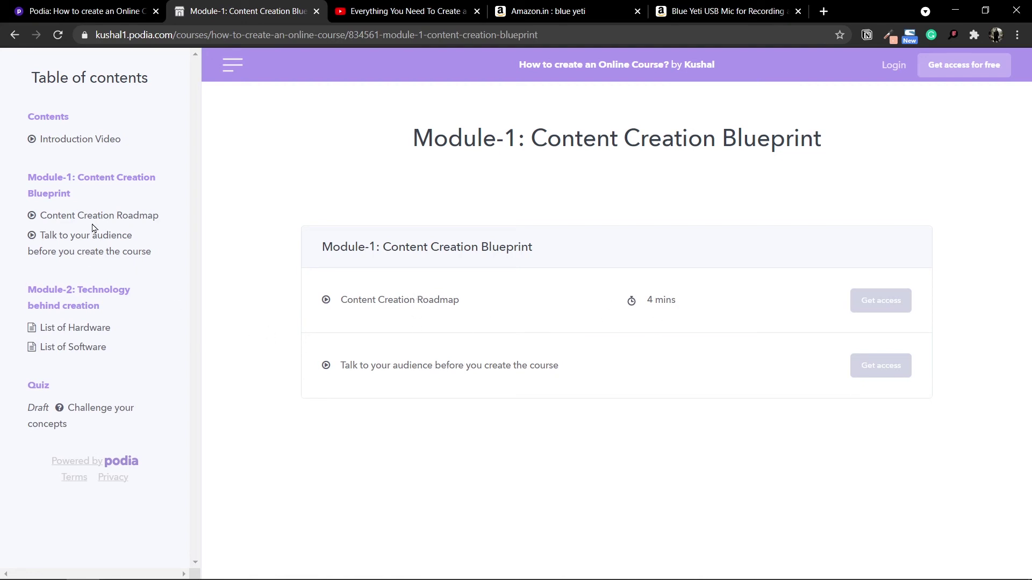
{"action": "left_click", "coordinate": [76, 138]}
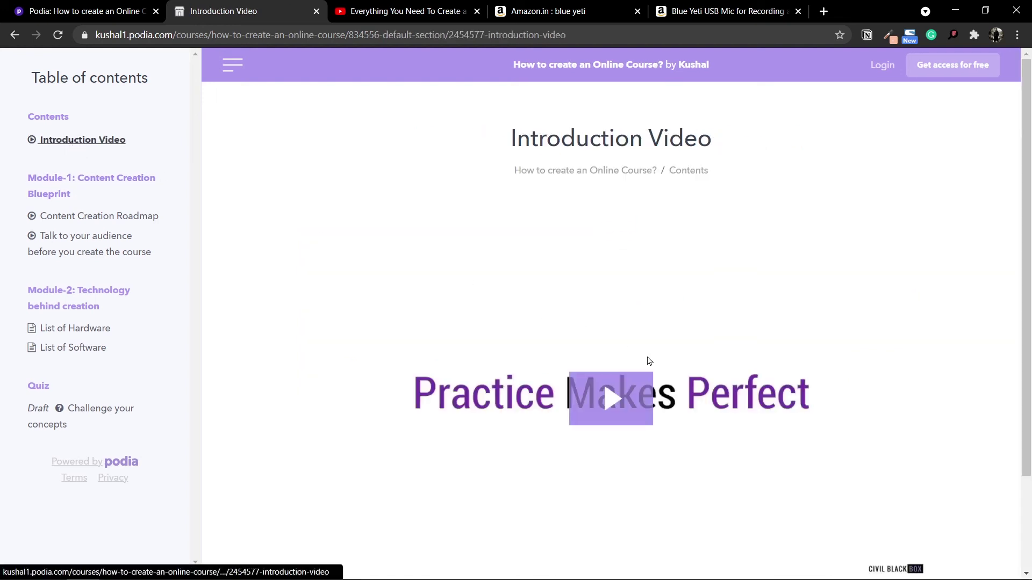
{"action": "scroll", "coordinate": [600, 308], "scroll_direction": "down", "scroll_amount": 2}
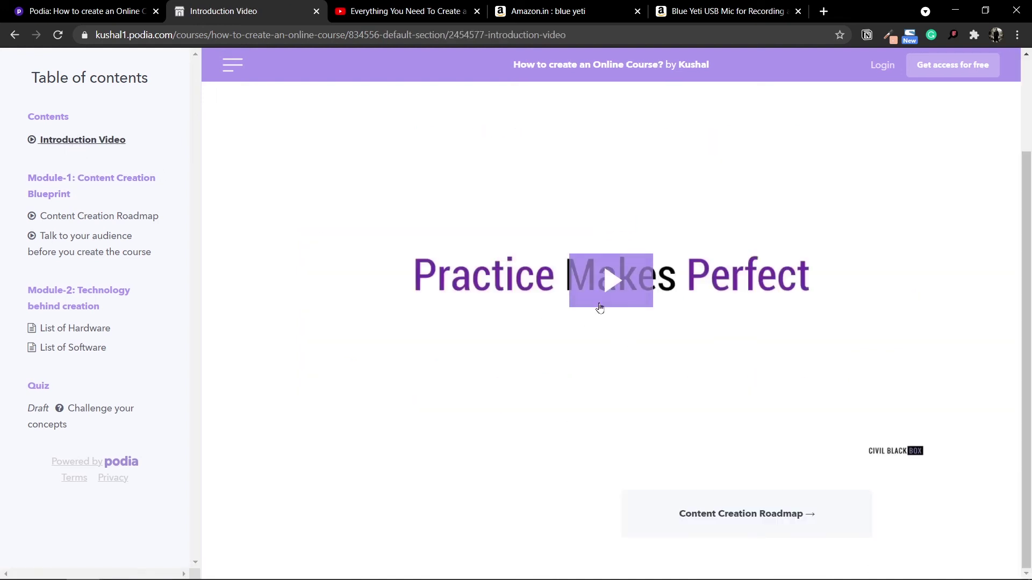
- Advance to the Content Creation Roadmap lesson in the preview and briefly play its video
{"action": "left_click", "coordinate": [762, 524]}
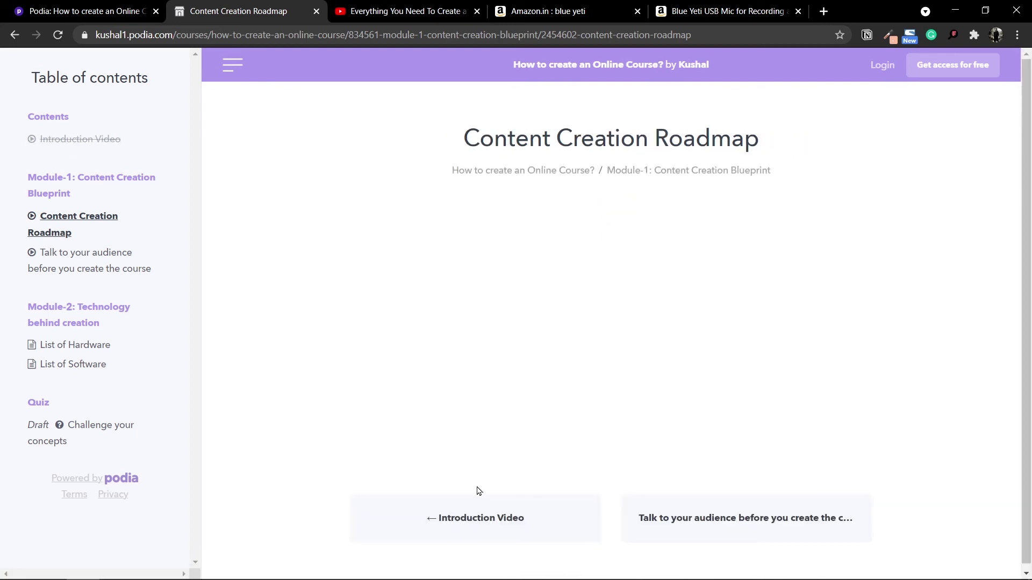
{"action": "scroll", "coordinate": [622, 391], "scroll_direction": "down", "scroll_amount": 1}
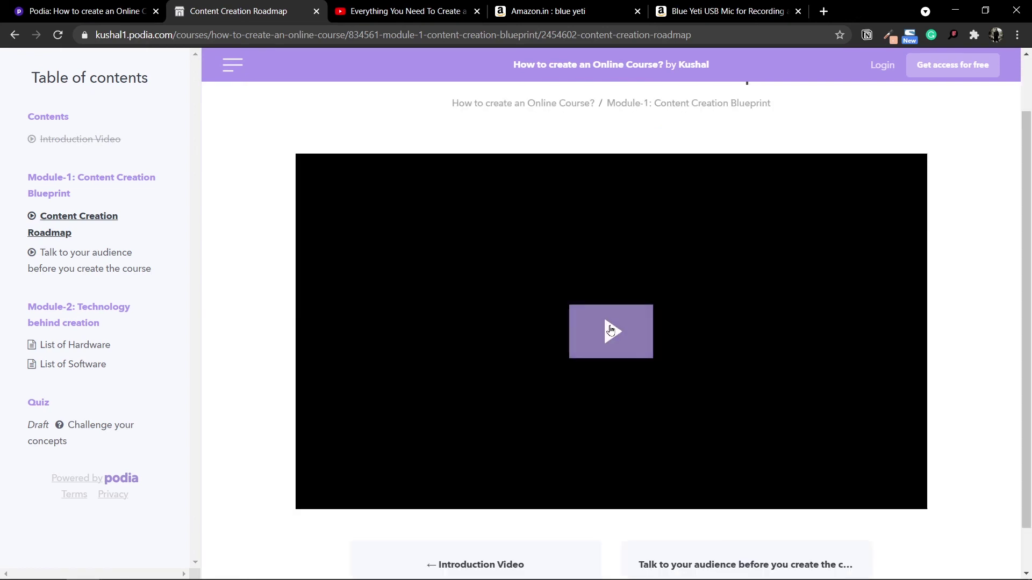
{"action": "left_click", "coordinate": [631, 371]}
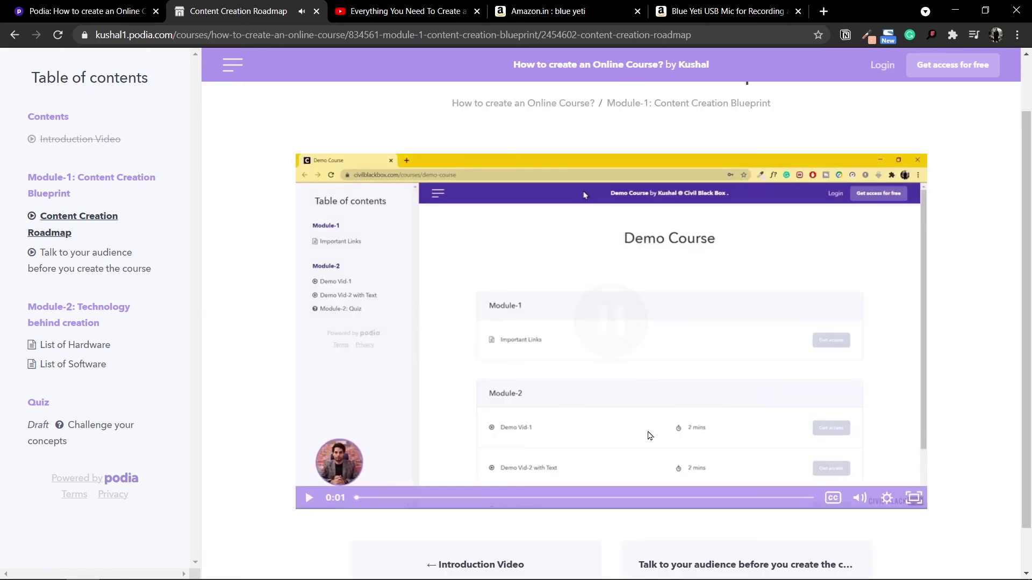
{"action": "scroll", "coordinate": [716, 490], "scroll_direction": "down", "scroll_amount": 1}
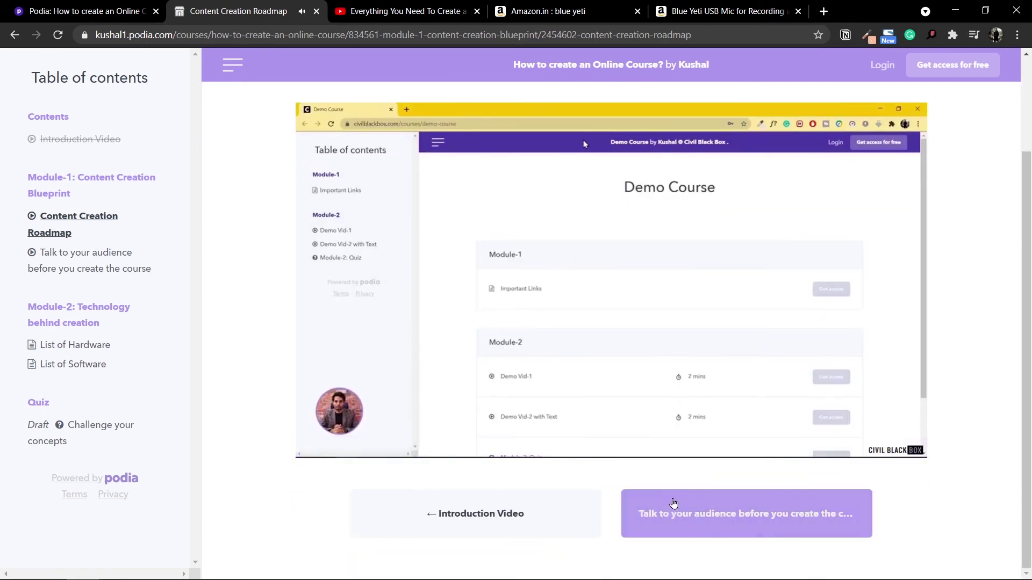
- Advance to the "Talk to your audience before you create the course" lesson and play its embedded YouTube video, skipping to the end
{"action": "left_click", "coordinate": [688, 523]}
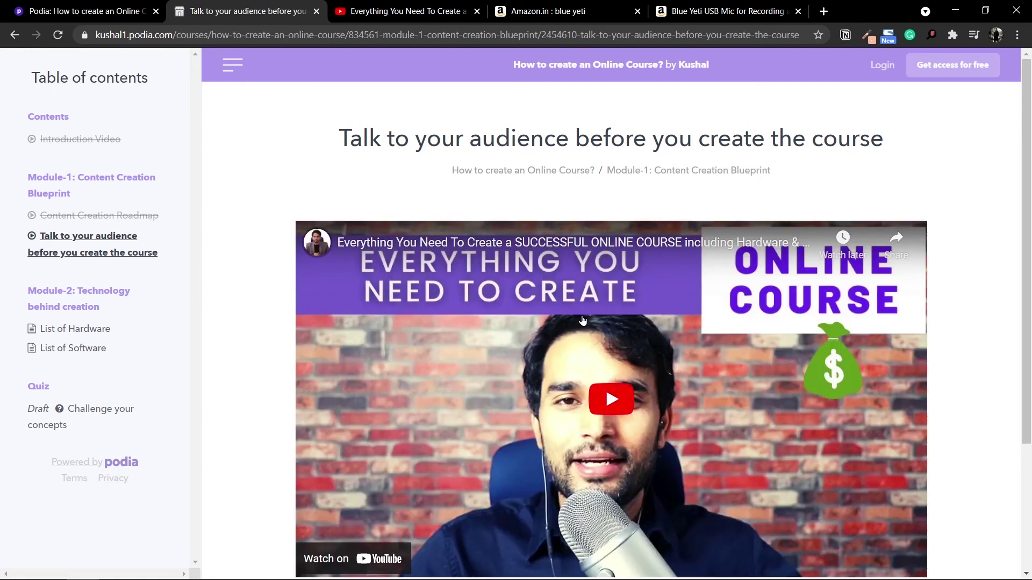
{"action": "scroll", "coordinate": [923, 369], "scroll_direction": "down", "scroll_amount": 3}
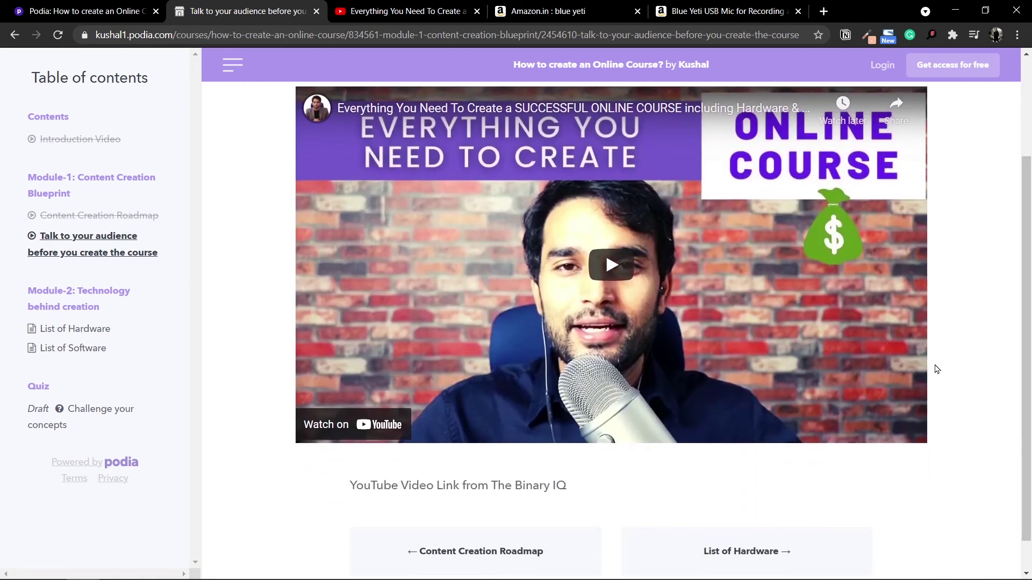
{"action": "left_click_drag", "start_coordinate": [345, 492], "coordinate": [575, 494]}
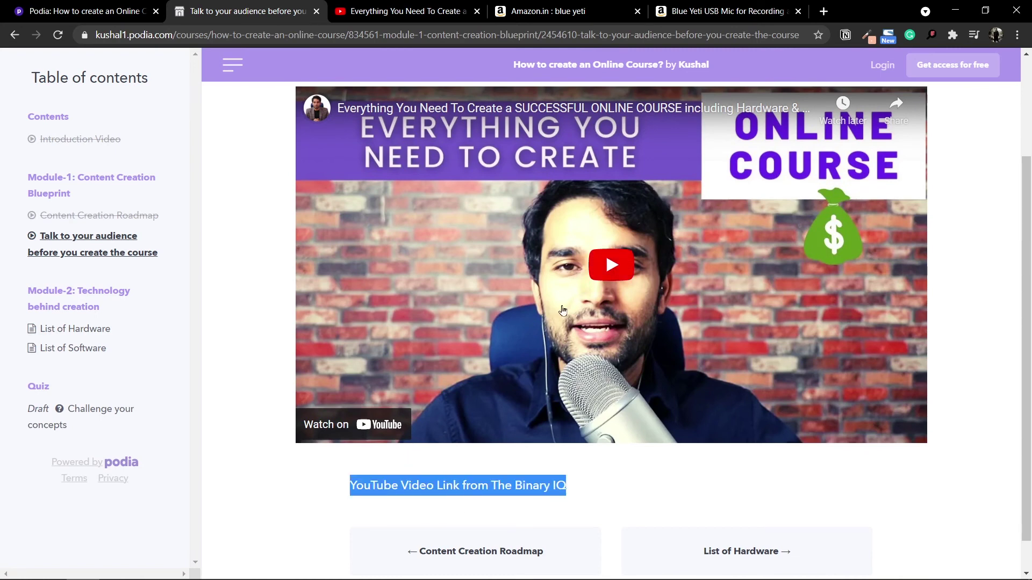
{"action": "left_click", "coordinate": [615, 273]}
{"action": "left_click_drag", "start_coordinate": [473, 415], "coordinate": [969, 424]}
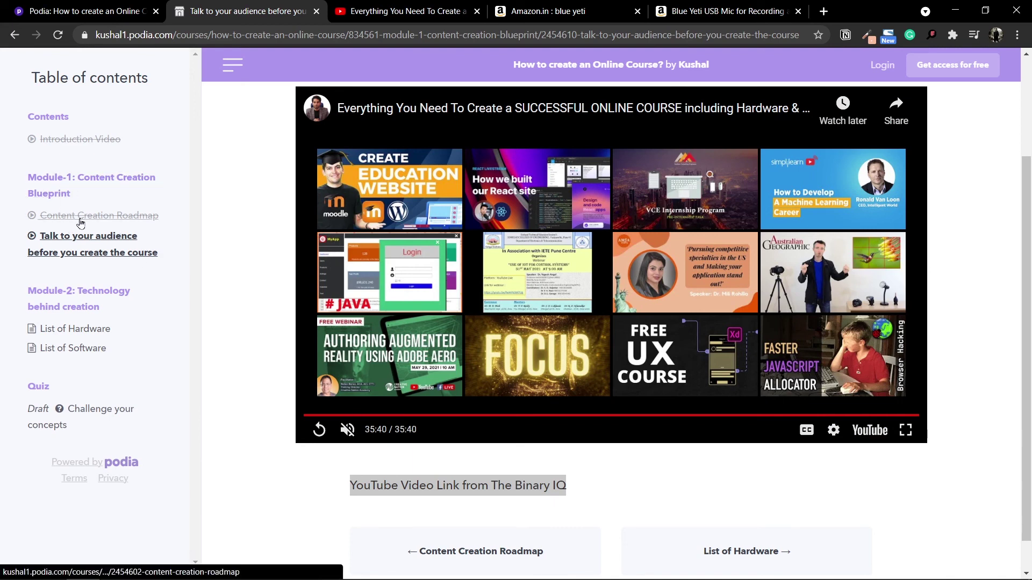
- Review the List of Hardware lesson, test its Blue Yeti USB Microphone link and close the linked product page
{"action": "left_click", "coordinate": [785, 557]}
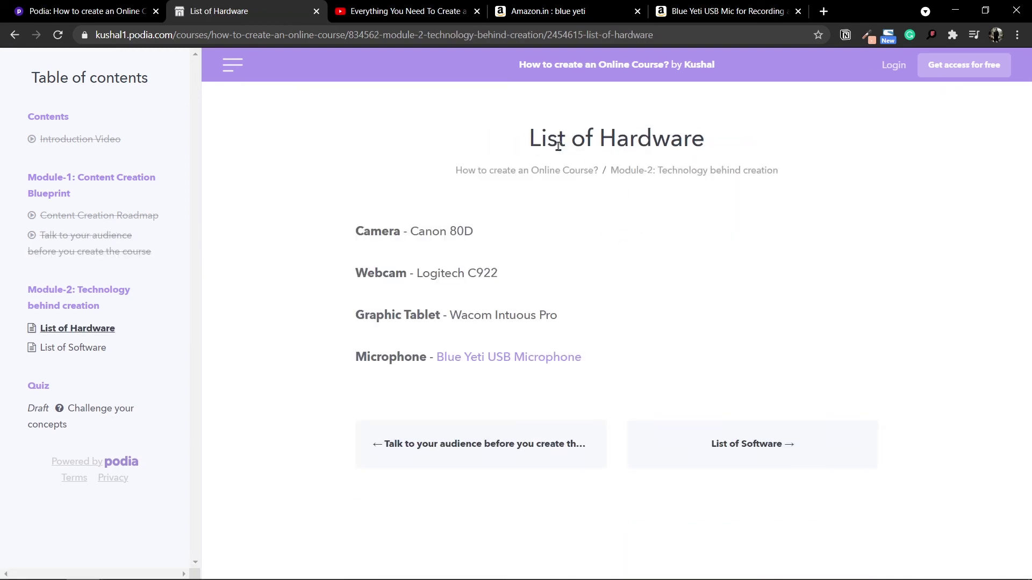
{"action": "left_click_drag", "start_coordinate": [347, 243], "coordinate": [555, 330]}
{"action": "left_click", "coordinate": [547, 375]}
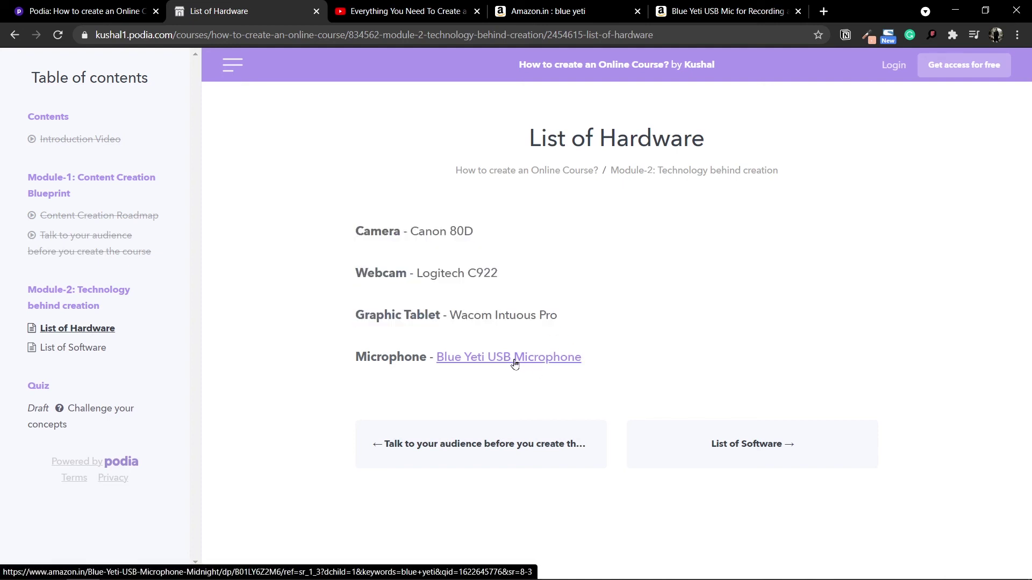
{"action": "left_click", "coordinate": [514, 363]}
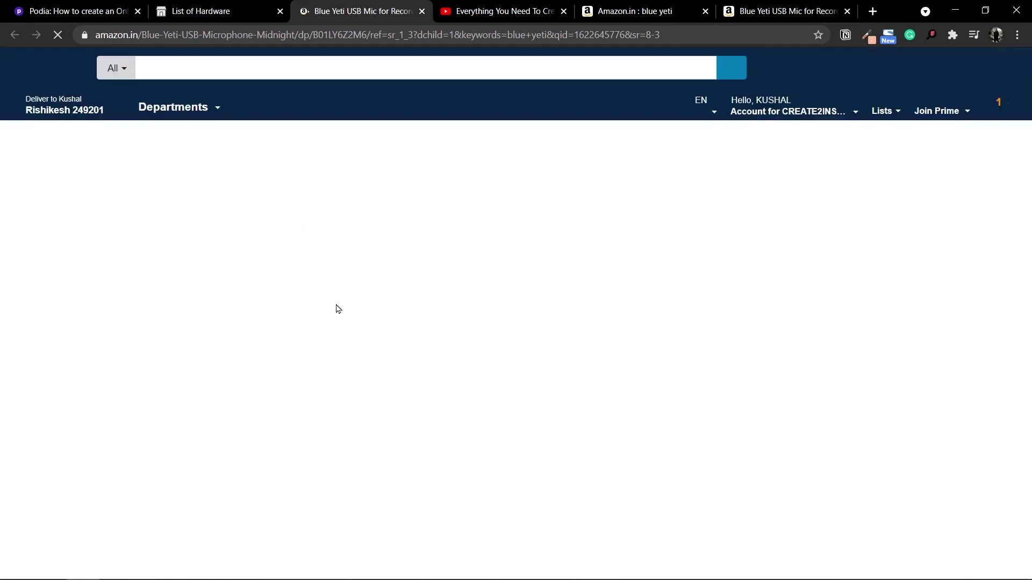
{"action": "left_click", "coordinate": [422, 11]}
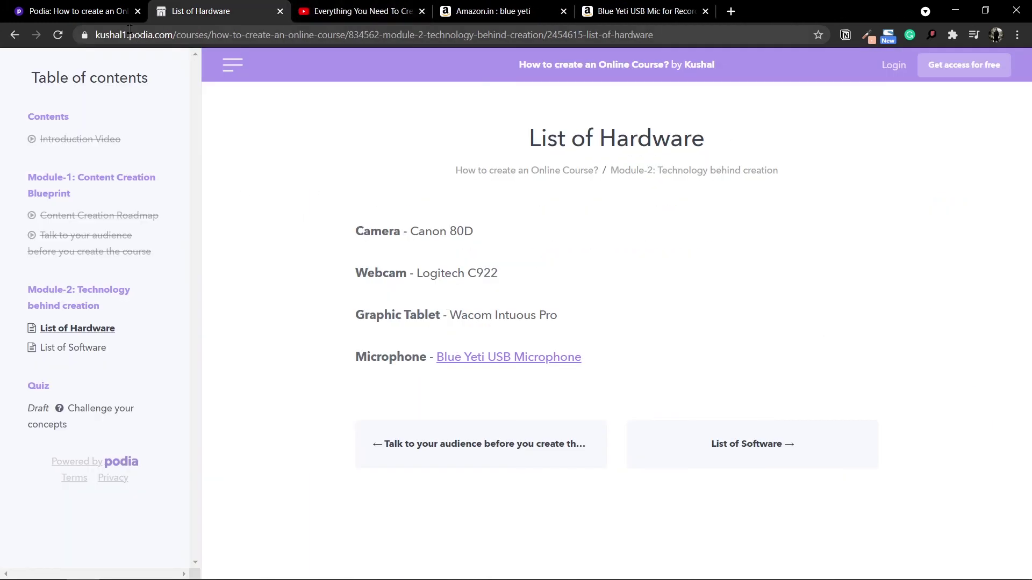
- Advance through the List of Software lesson to the Challenge your concepts quiz and close the customer preview
{"action": "left_click", "coordinate": [774, 444]}
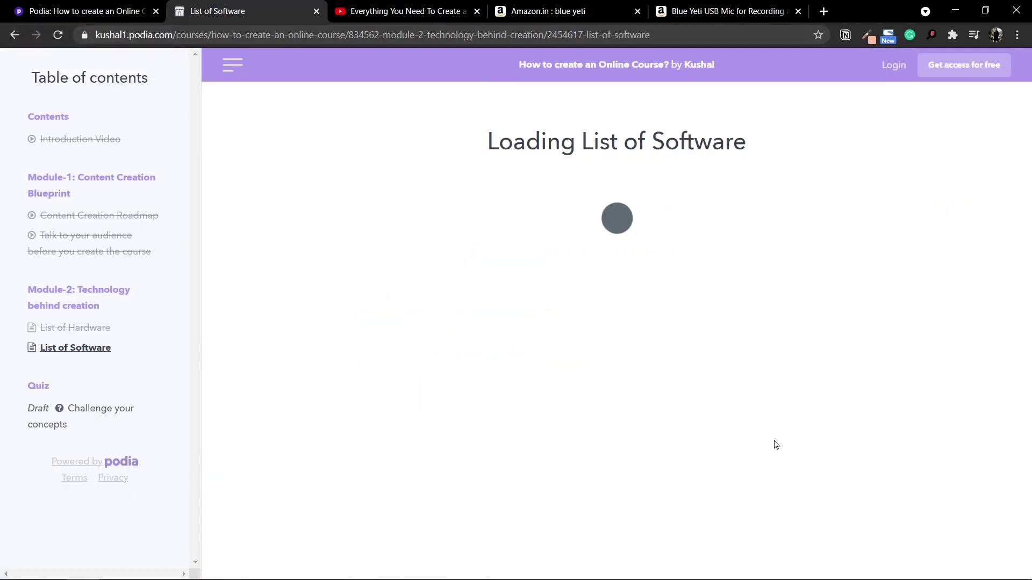
{"action": "left_click", "coordinate": [782, 461]}
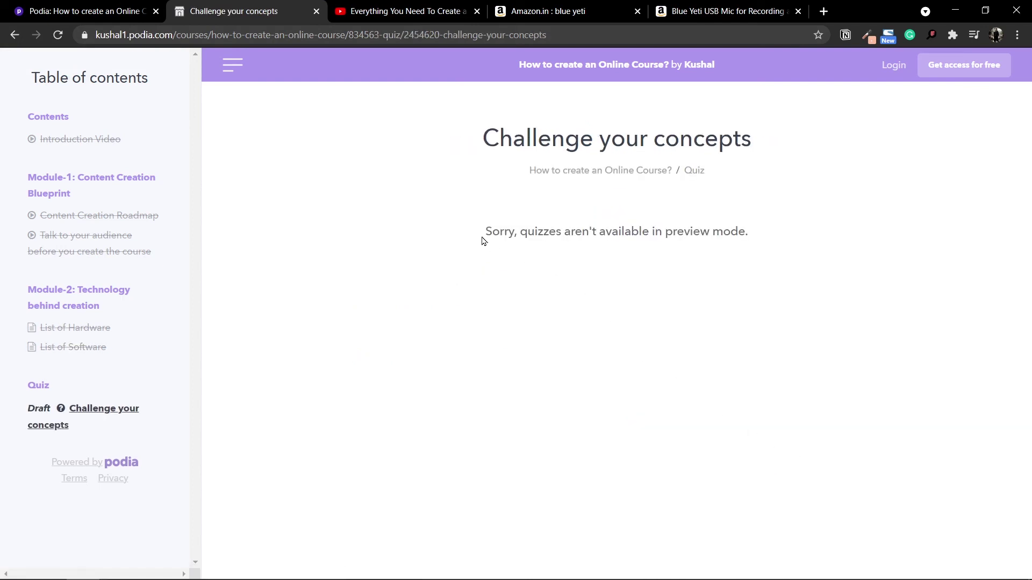
{"action": "left_click_drag", "start_coordinate": [485, 237], "coordinate": [771, 238]}
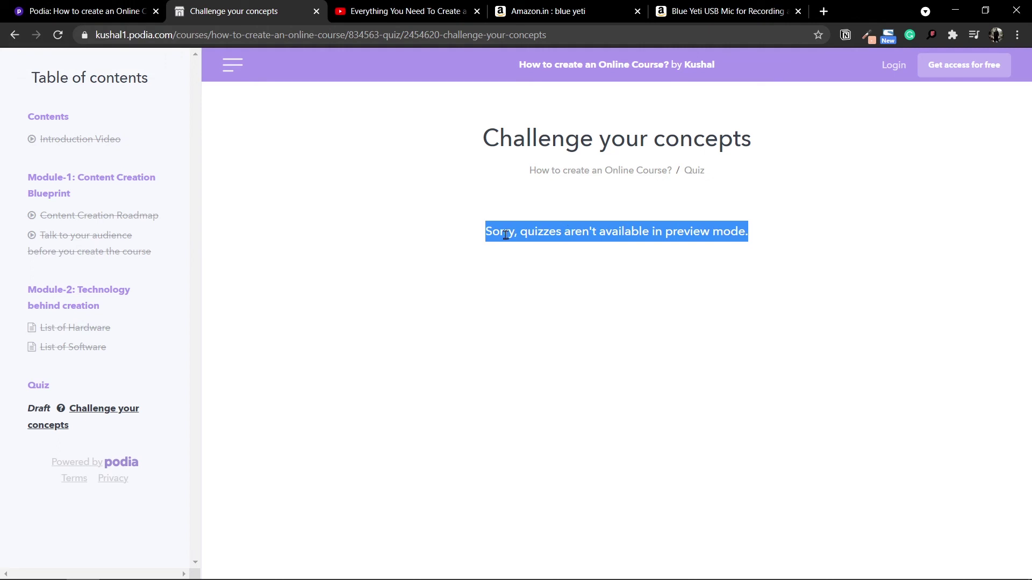
{"action": "key", "text": "ctrl+w"}
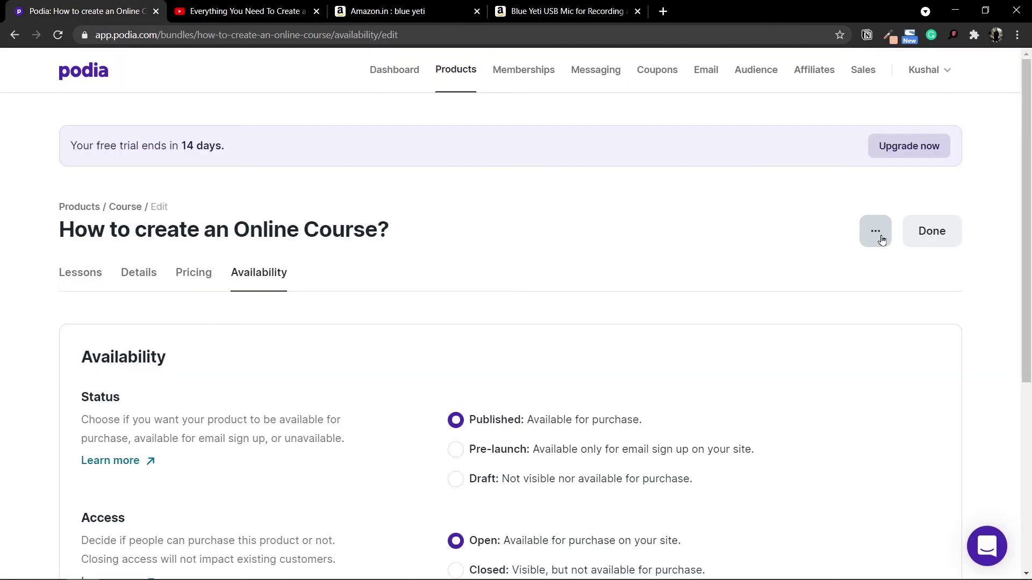
- View the course as a visitor and examine its sales page, including the What's included and Contents sections
{"action": "left_click", "coordinate": [882, 240]}
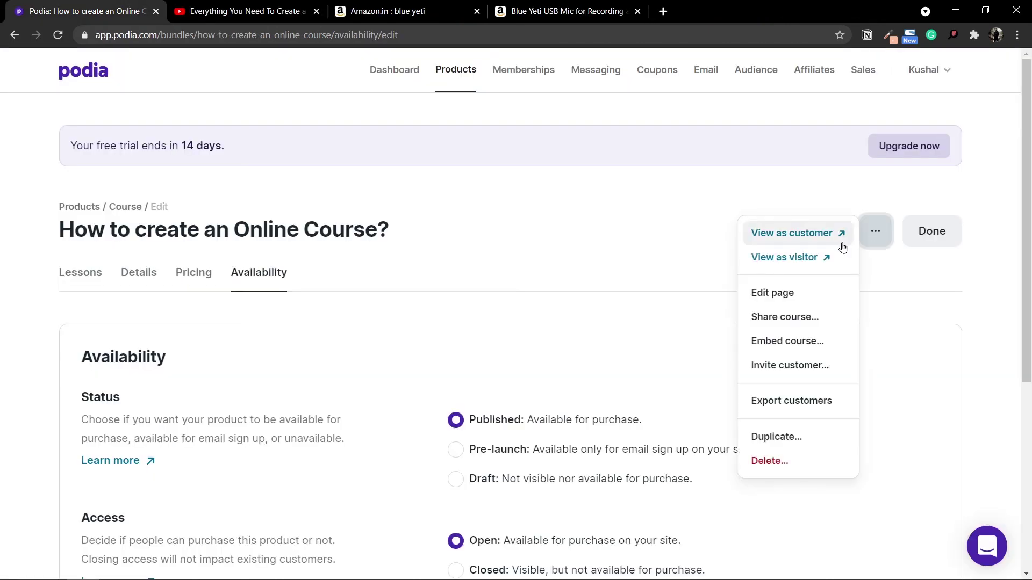
{"action": "left_click", "coordinate": [787, 258]}
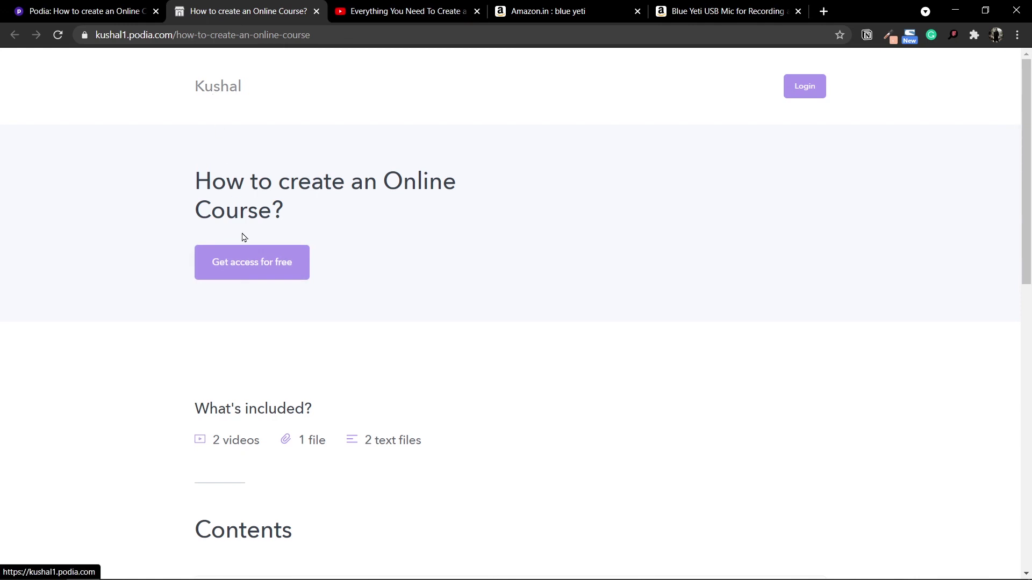
{"action": "scroll", "coordinate": [317, 310], "scroll_direction": "down", "scroll_amount": 3}
{"action": "scroll", "coordinate": [292, 210], "scroll_direction": "up", "scroll_amount": 3}
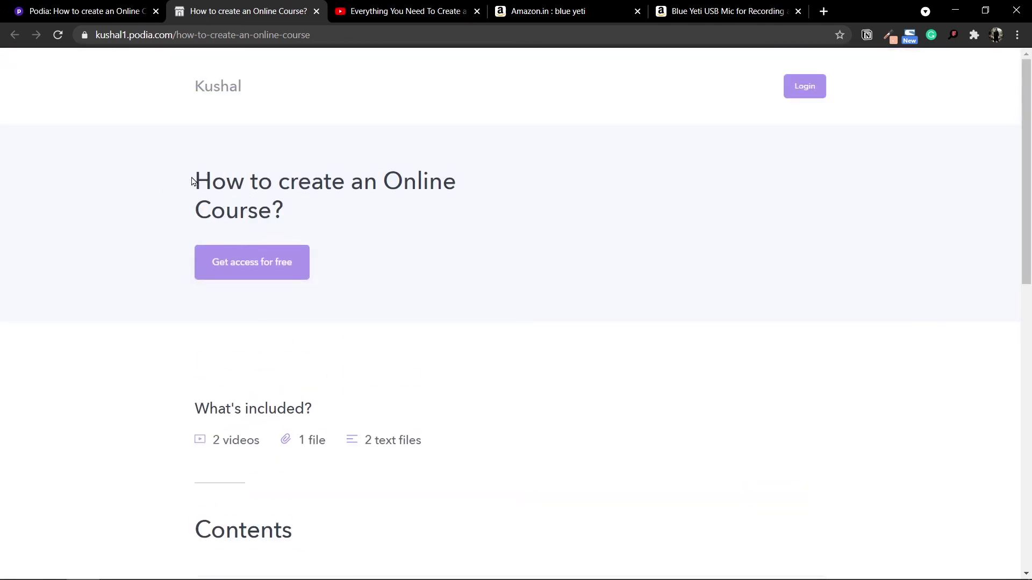
{"action": "scroll", "coordinate": [360, 295], "scroll_direction": "down", "scroll_amount": 4}
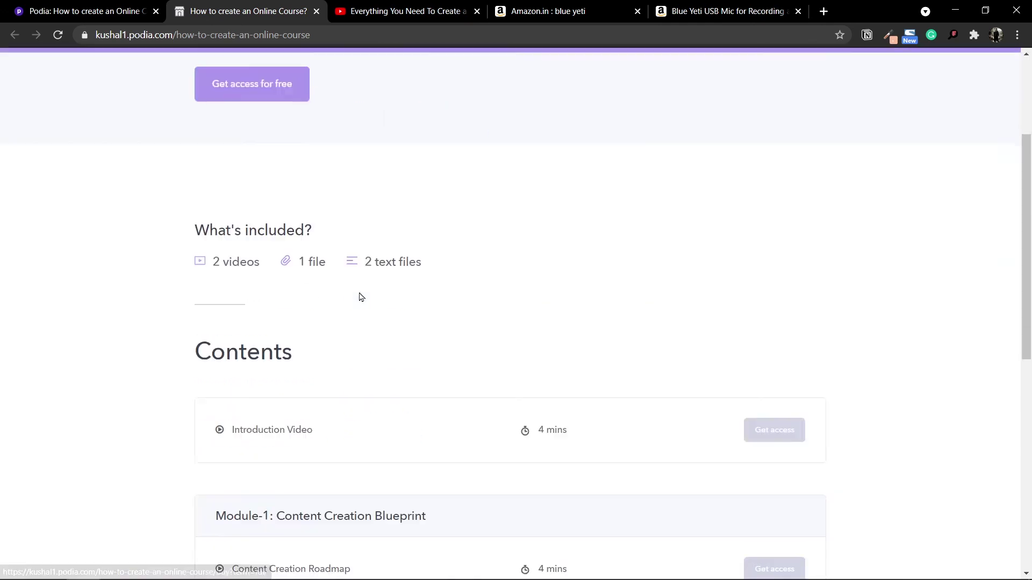
{"action": "left_click_drag", "start_coordinate": [195, 208], "coordinate": [373, 224]}
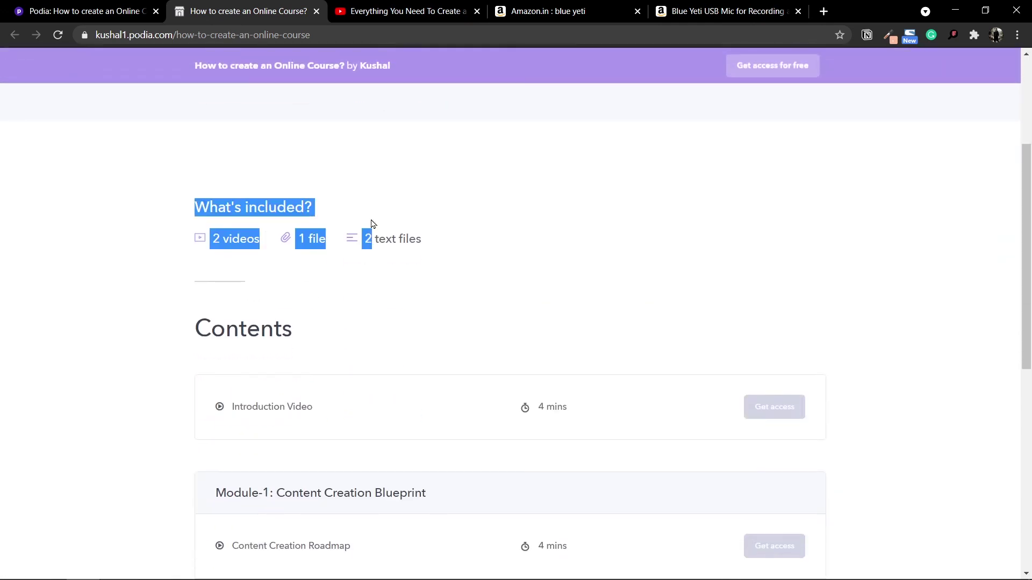
{"action": "left_click", "coordinate": [512, 262]}
{"action": "scroll", "coordinate": [564, 312], "scroll_direction": "down", "scroll_amount": 3}
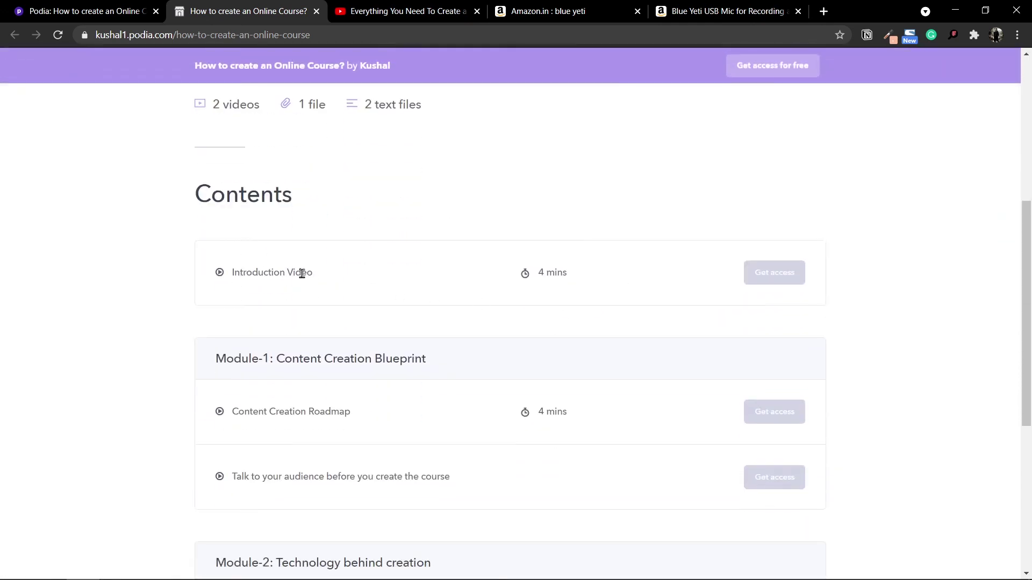
{"action": "scroll", "coordinate": [302, 273], "scroll_direction": "down", "scroll_amount": 3}
{"action": "scroll", "coordinate": [263, 236], "scroll_direction": "down", "scroll_amount": 4}
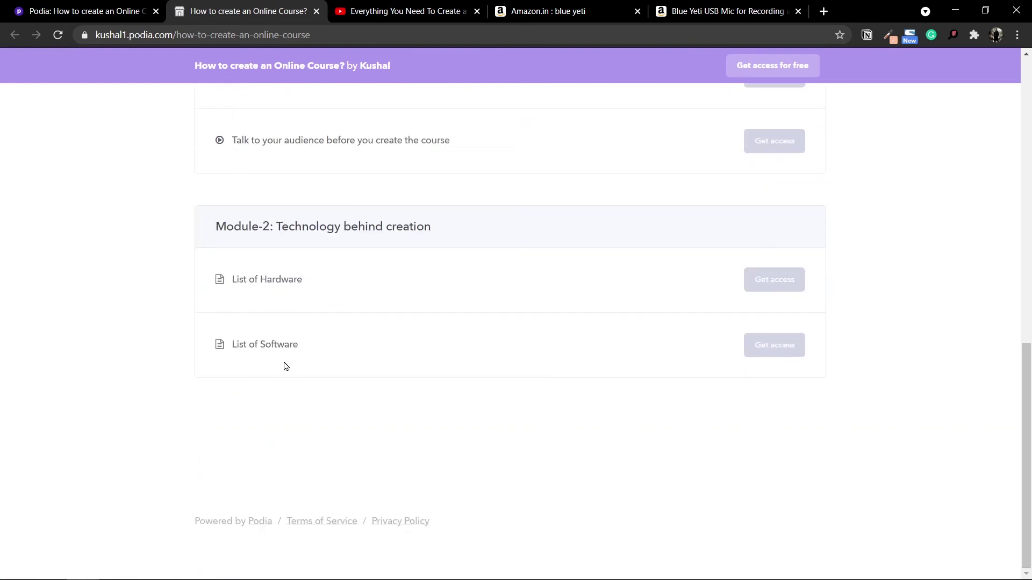
{"action": "scroll", "coordinate": [354, 465], "scroll_direction": "up", "scroll_amount": 12}
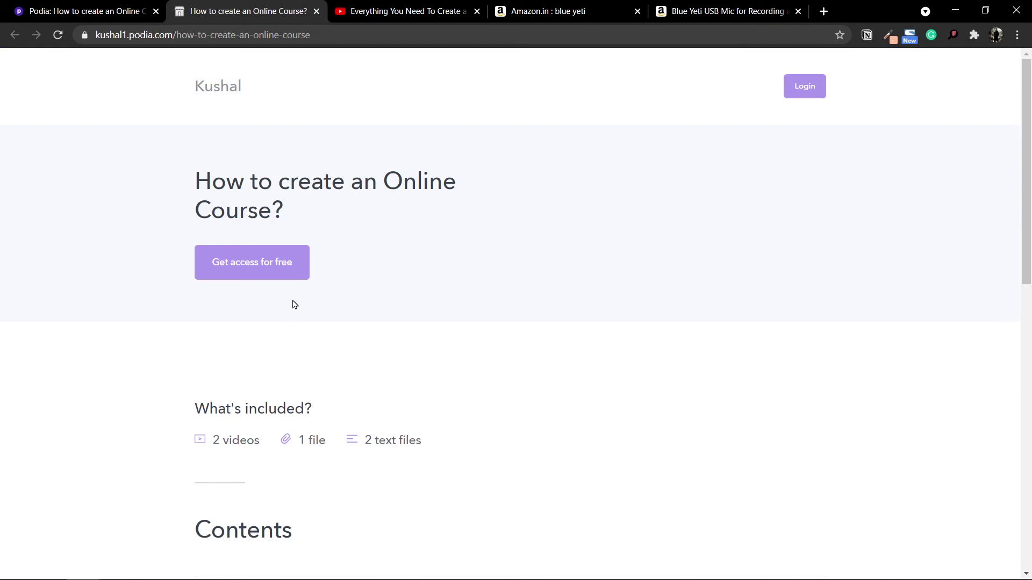
- Request free access to the course with the visitor's e-mail address and accept the Terms of Service and Privacy Policy
{"action": "left_click", "coordinate": [256, 271]}
{"action": "left_click", "coordinate": [495, 209]}
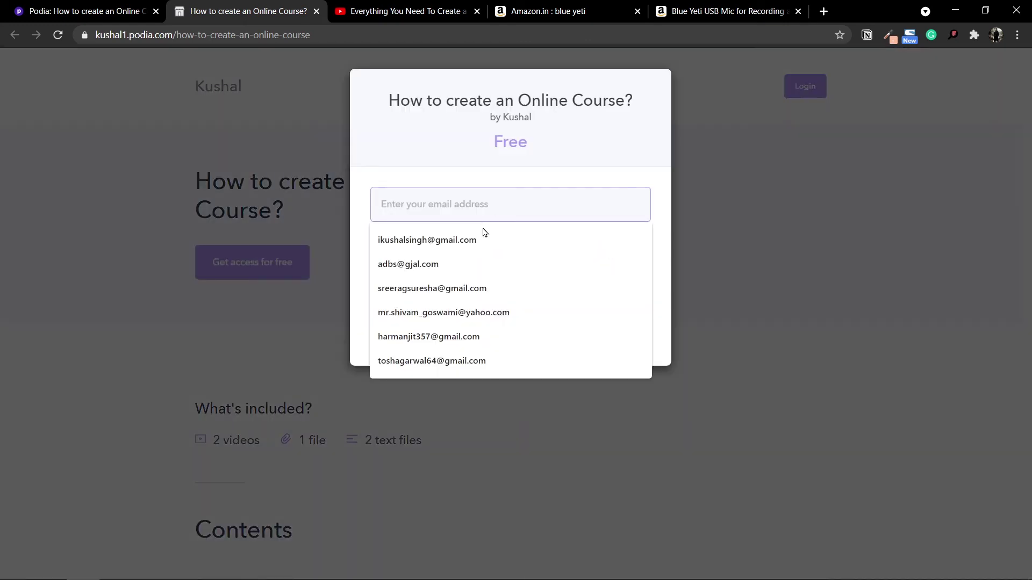
{"action": "left_click", "coordinate": [485, 239]}
{"action": "left_click", "coordinate": [374, 248]}
{"action": "left_click", "coordinate": [524, 336]}
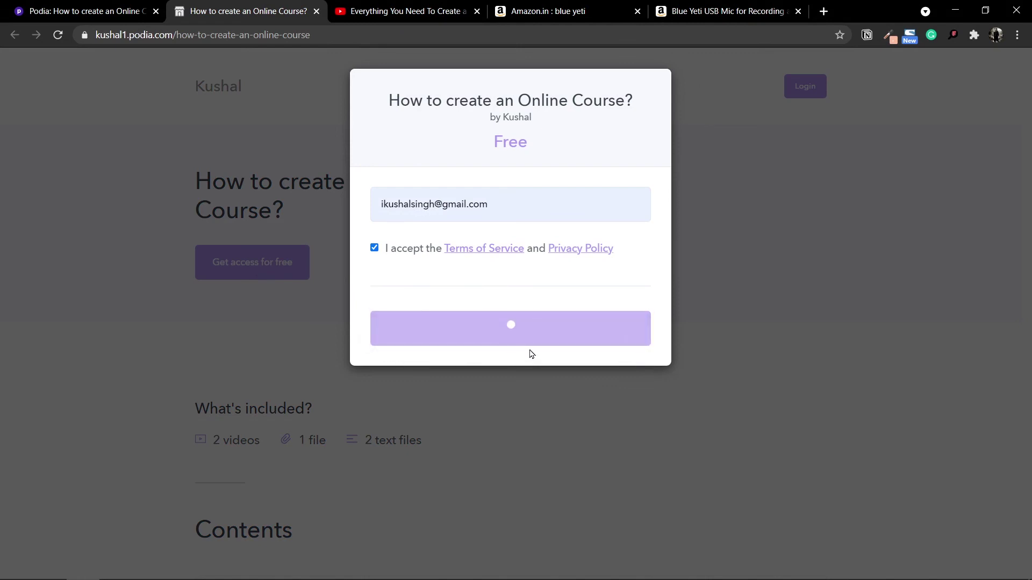
- Fill in the first name, last name and account password from saved entries and complete the customer sign-up
{"action": "left_click", "coordinate": [513, 208]}
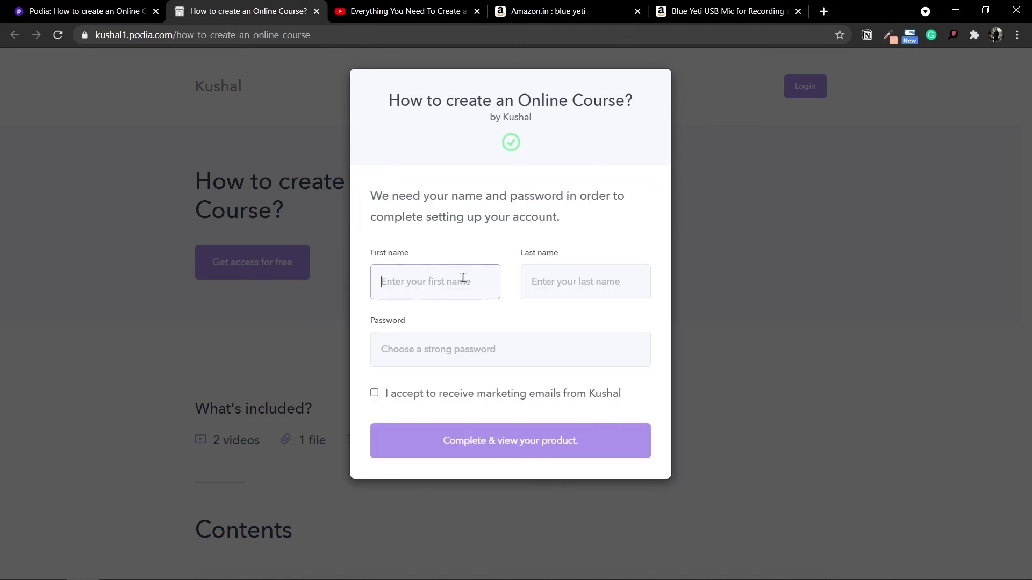
{"action": "left_click", "coordinate": [458, 283]}
{"action": "left_click", "coordinate": [433, 318]}
{"action": "key", "text": "Tab"}
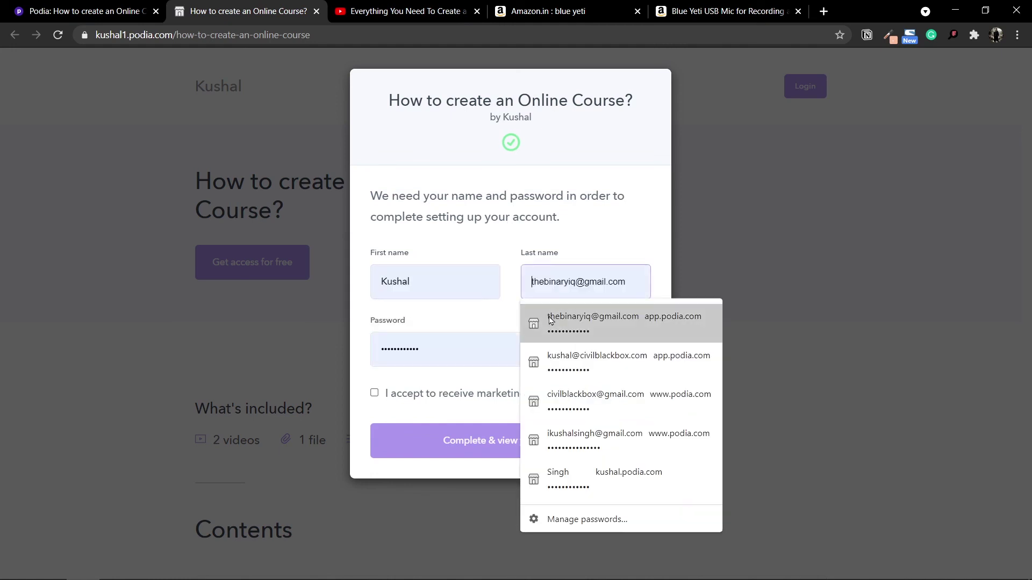
{"action": "left_click", "coordinate": [558, 476]}
{"action": "left_click", "coordinate": [489, 445]}
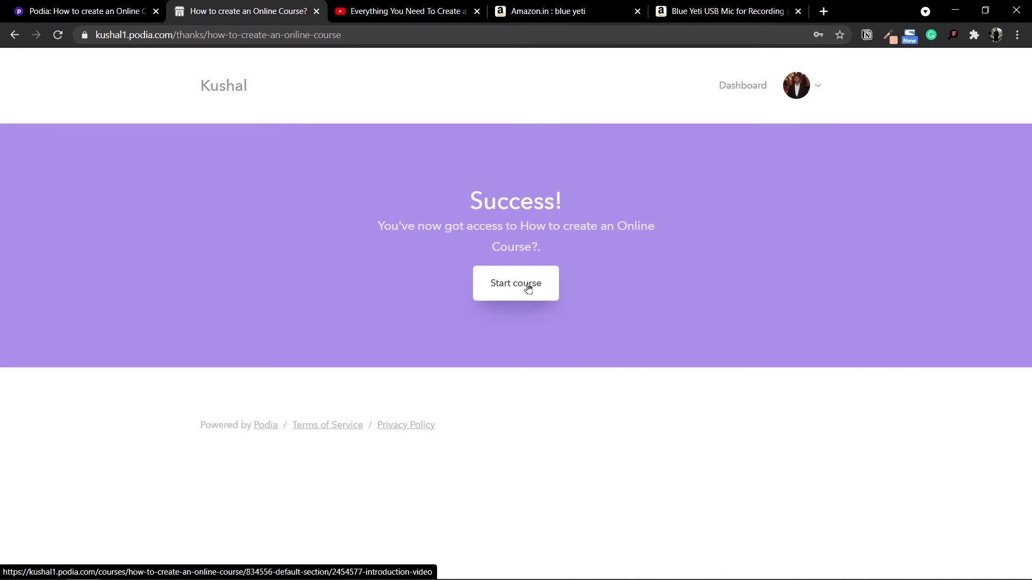
- Close the visitor's course page and open the additional options for the course being edited
{"action": "key", "text": "ctrl+w"}
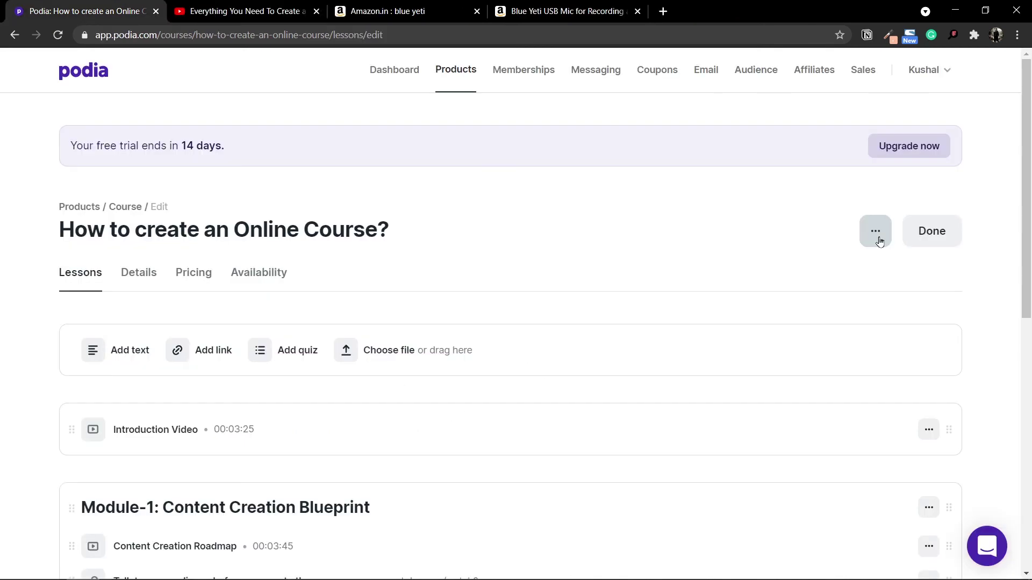
{"action": "left_click", "coordinate": [876, 232]}
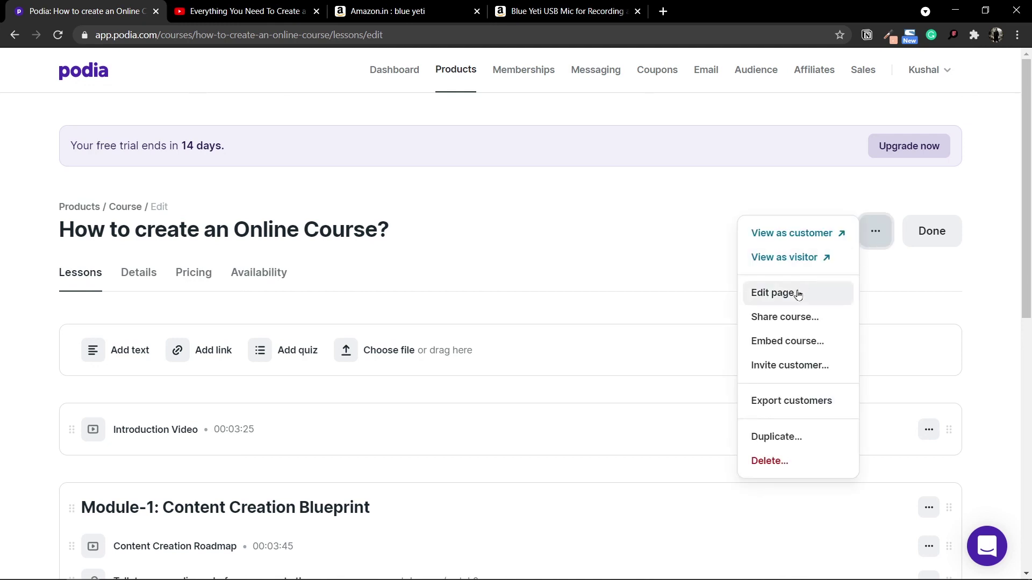